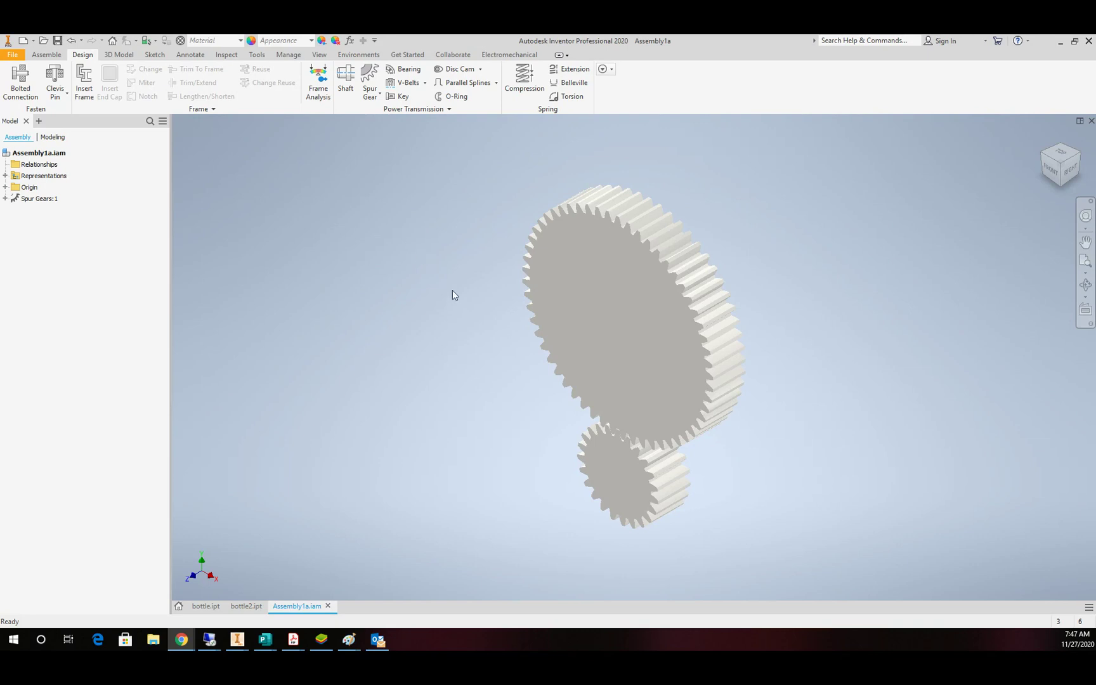
# Step: Create a new blank assembly file
pyautogui.click(12, 55)
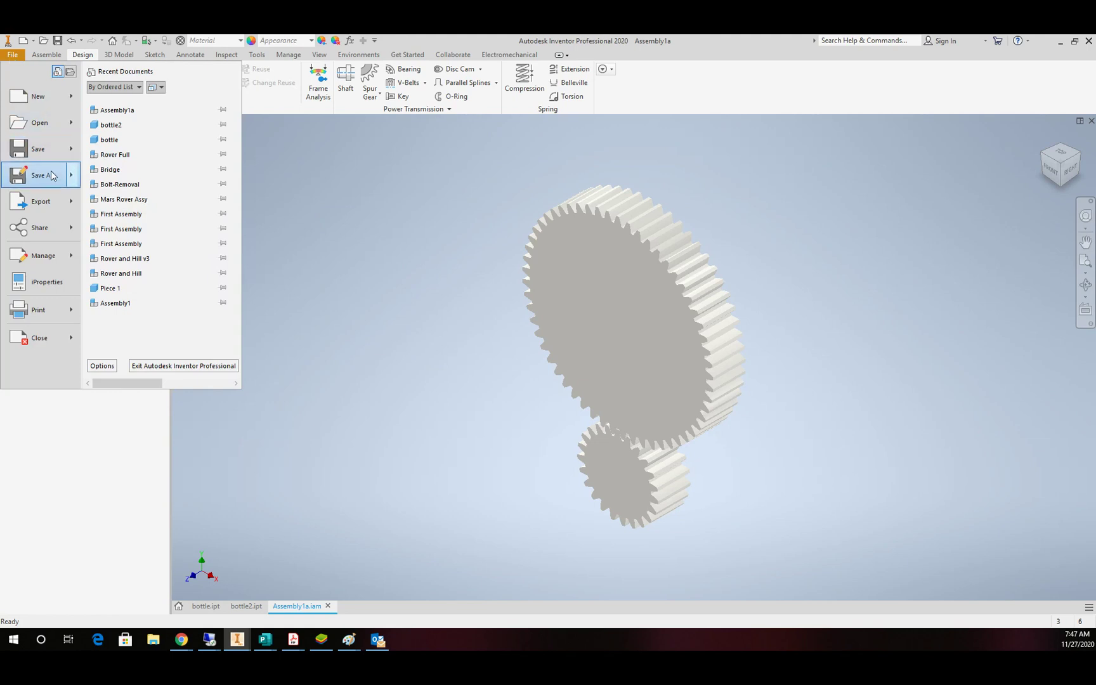
pyautogui.moveTo(51, 108)
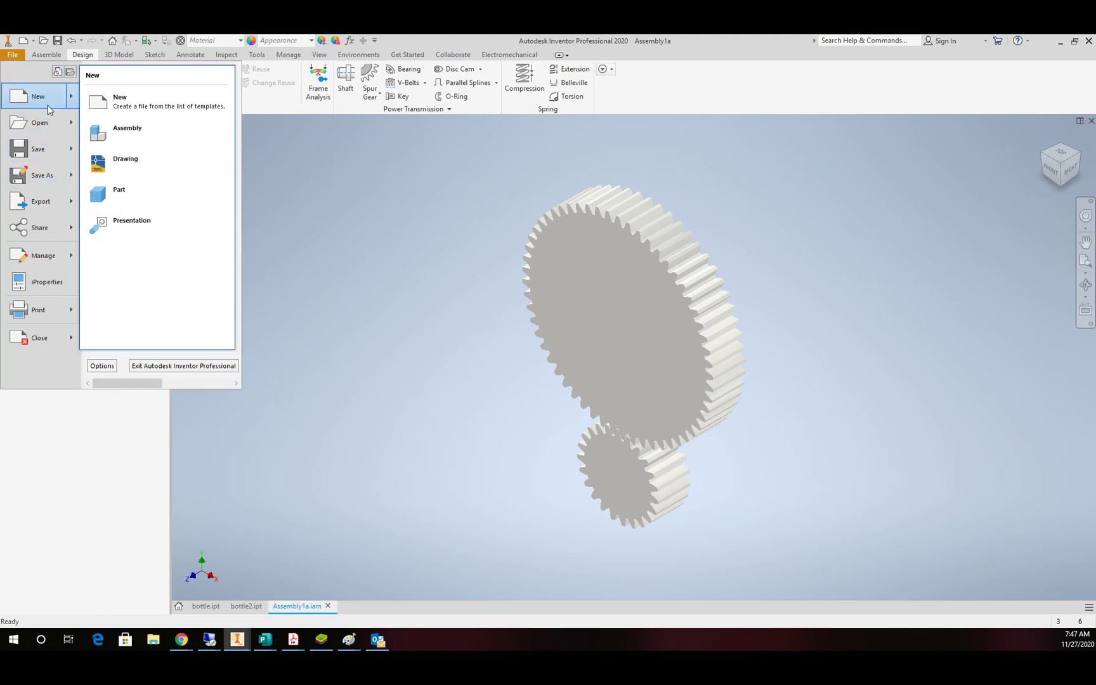
pyautogui.click(125, 132)
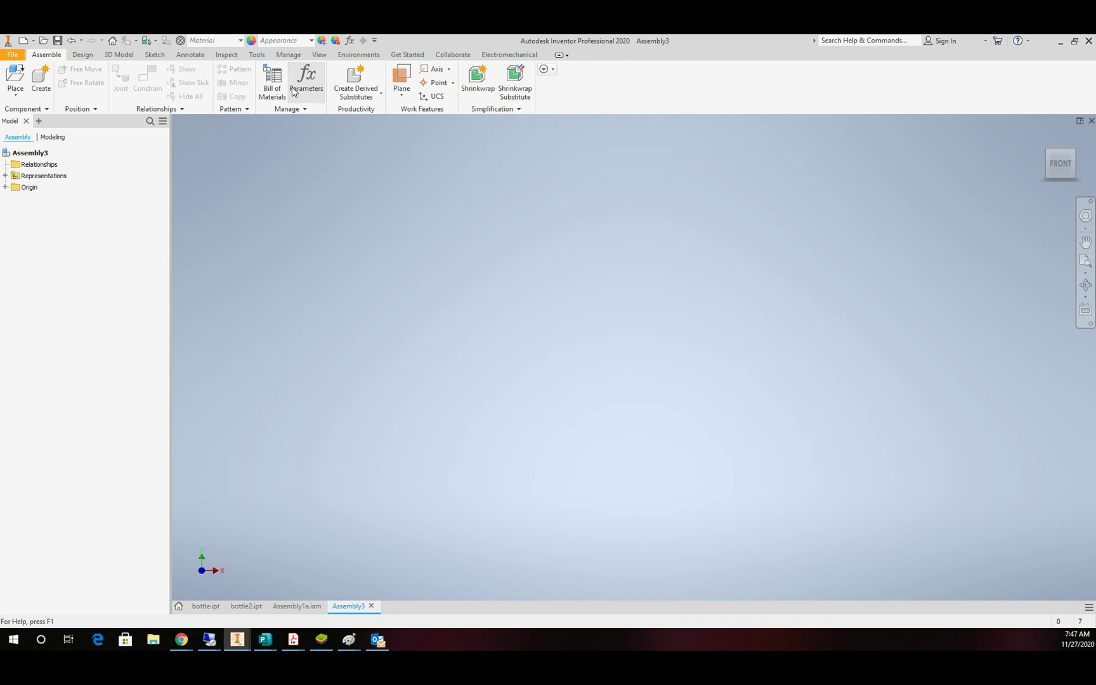
# Step: Save the assembly as tempspurgear in a new Documents subfolder named spurgeardemo2
pyautogui.click(57, 41)
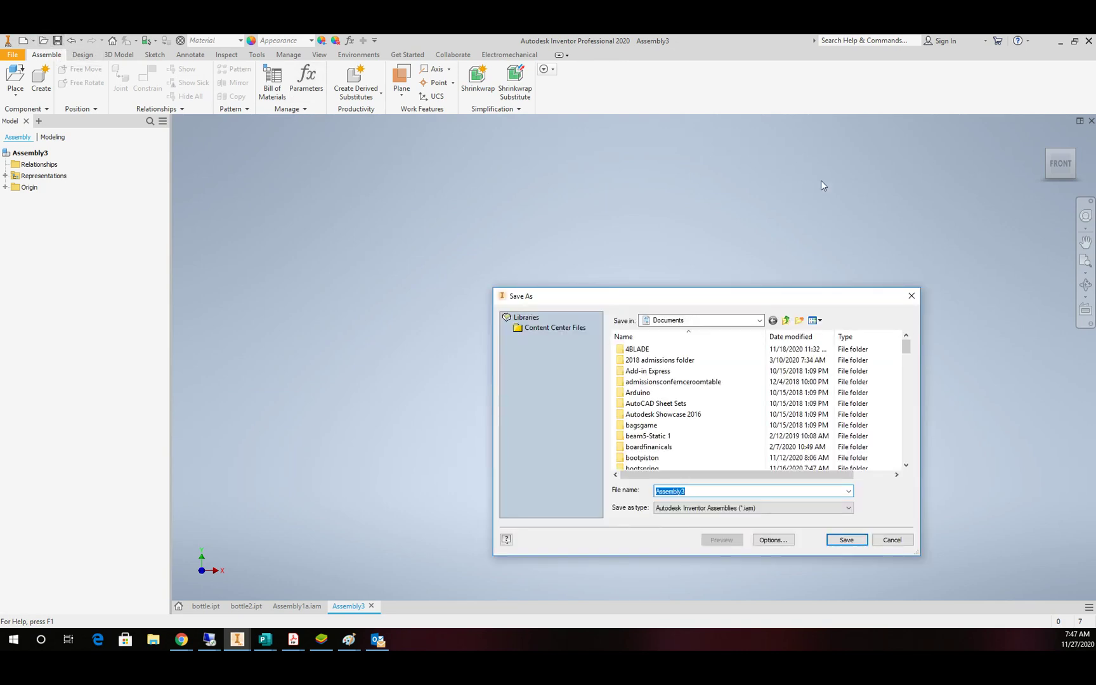
pyautogui.click(801, 322)
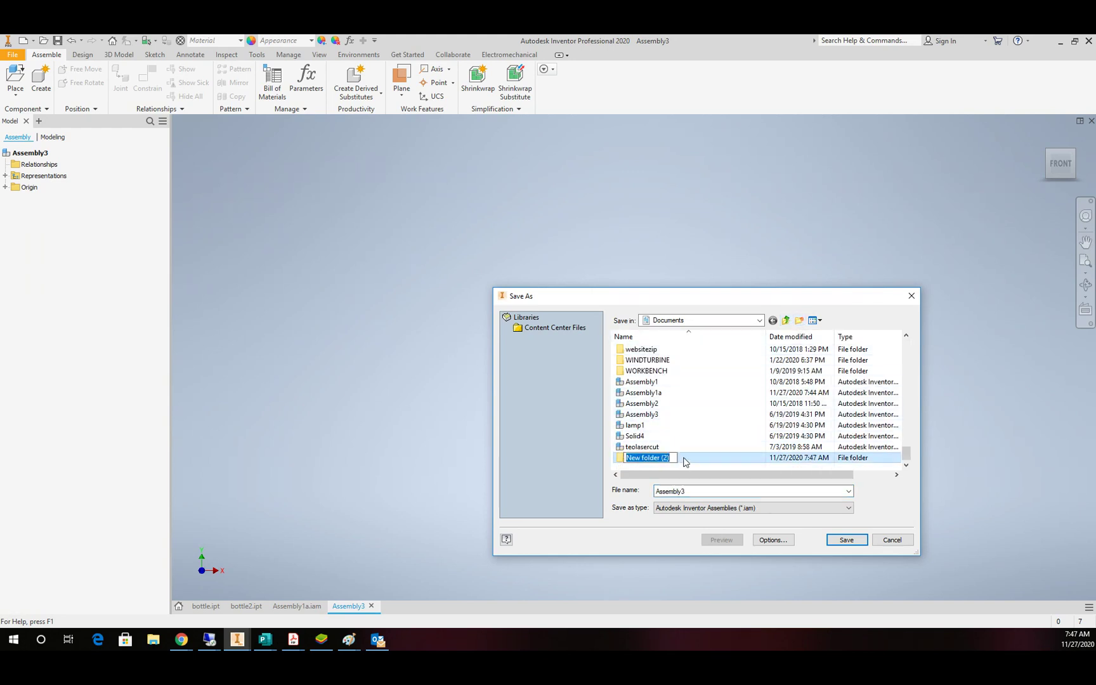
pyautogui.write('spurgeard')
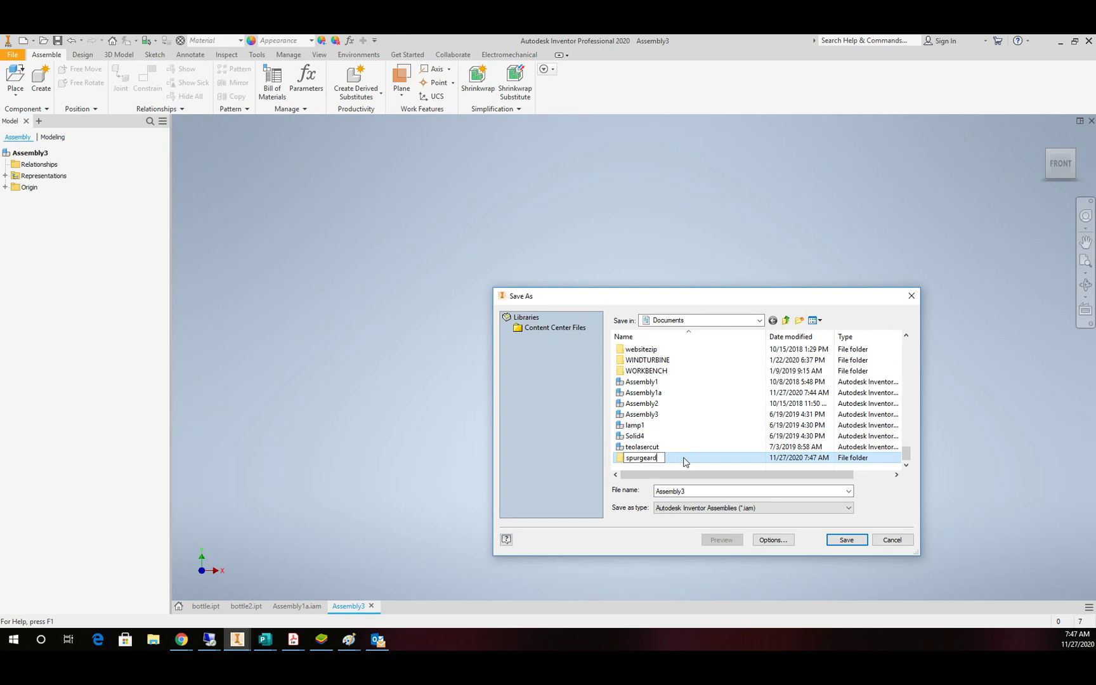
pyautogui.write('emo2')
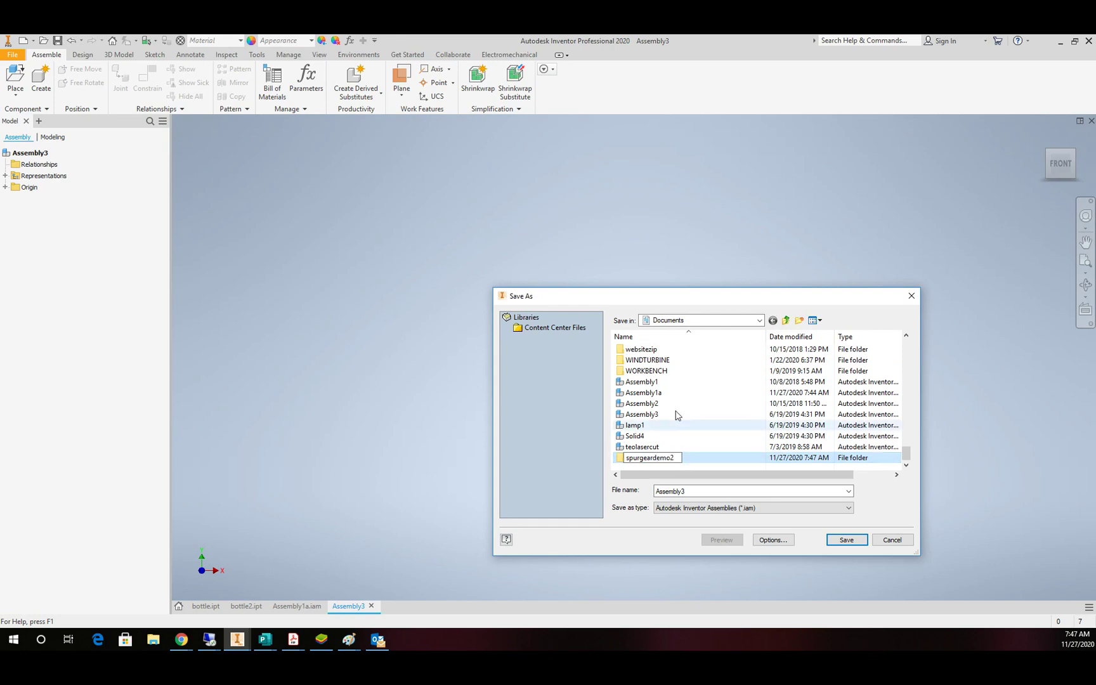
pyautogui.doubleClick(626, 461)
pyautogui.doubleClick(696, 491)
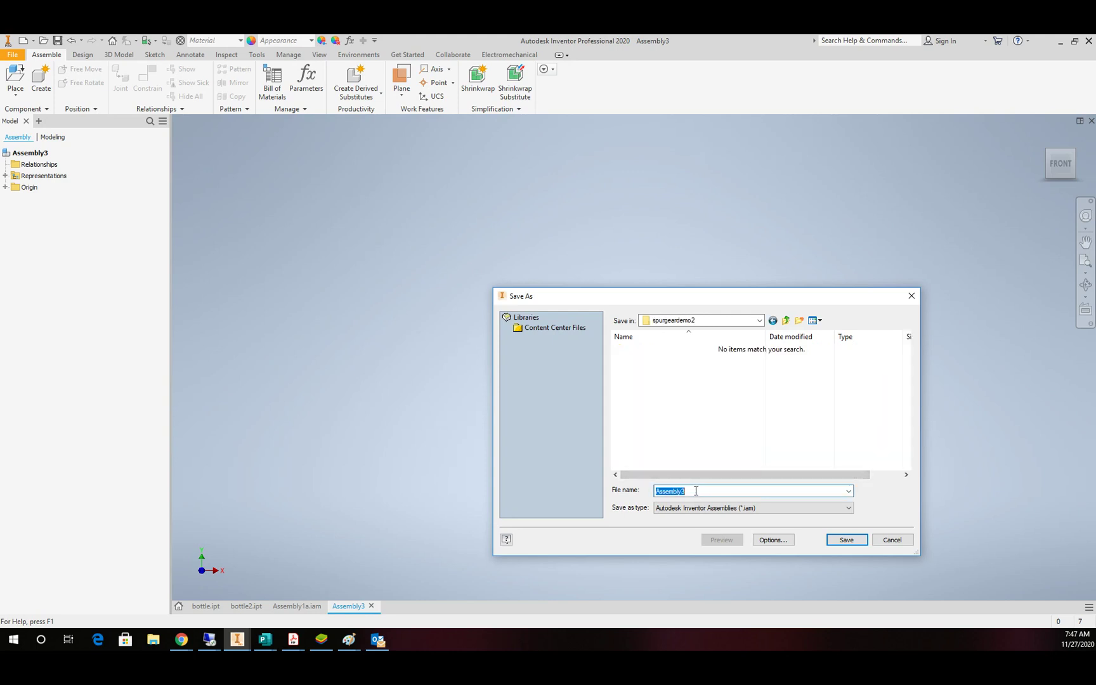
pyautogui.write('tempspurgear')
pyautogui.click(847, 542)
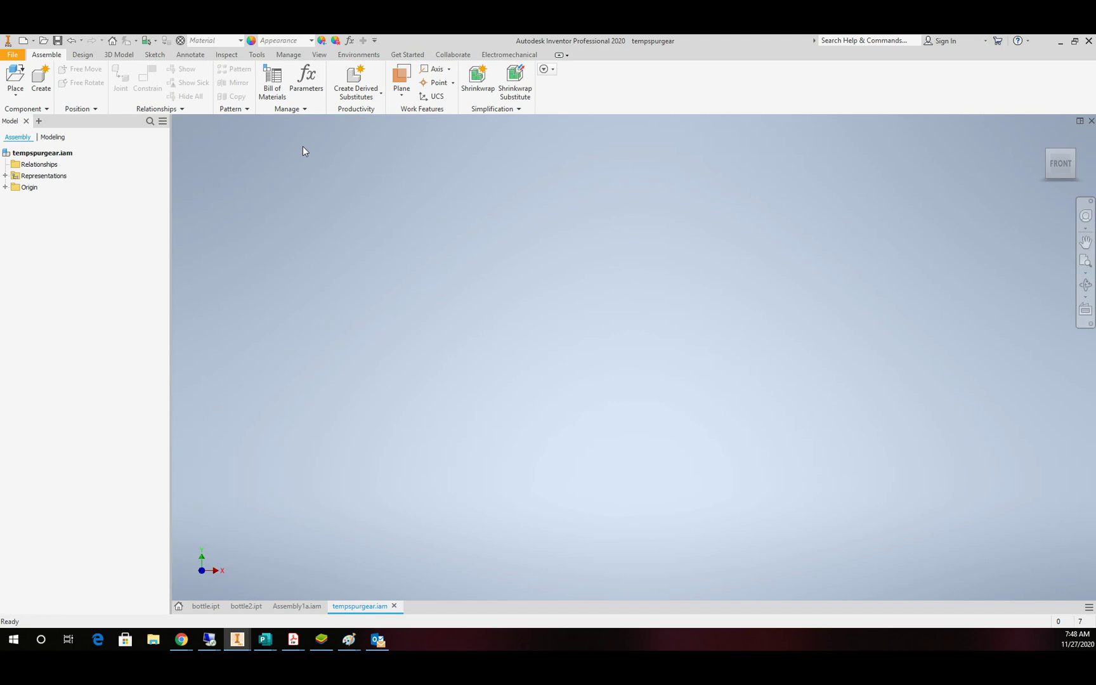
# Step: Generate a spur gear pair with 23 and 57 teeth, 4 in center distance and default file names, and place it in the assembly
pyautogui.click(81, 56)
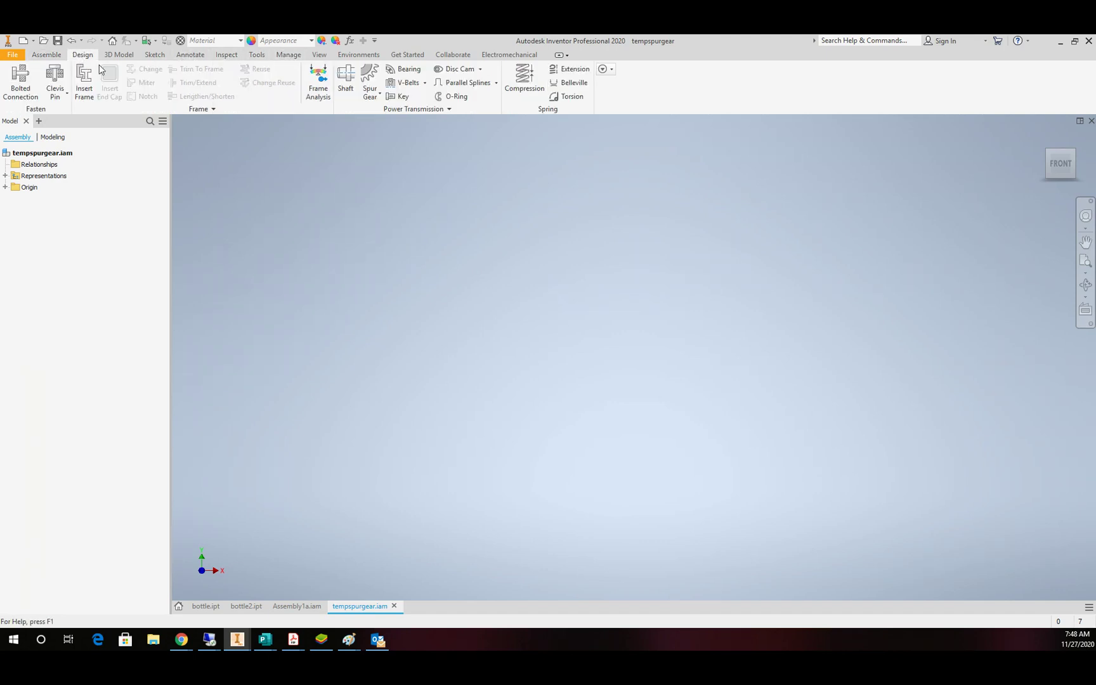
pyautogui.click(371, 96)
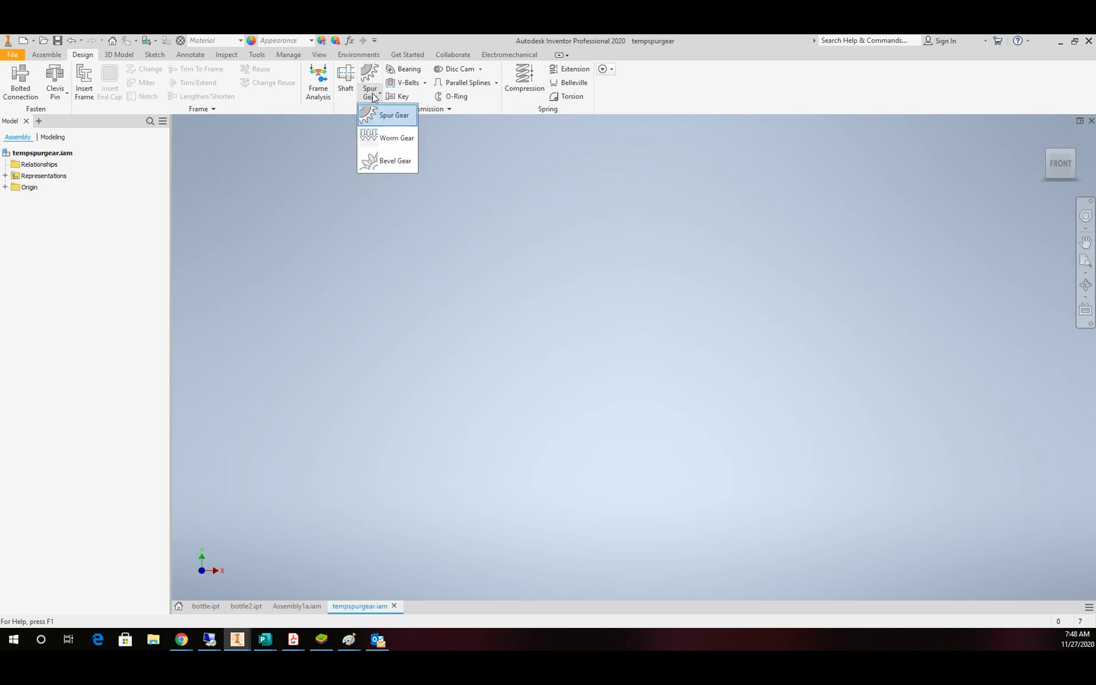
pyautogui.click(388, 116)
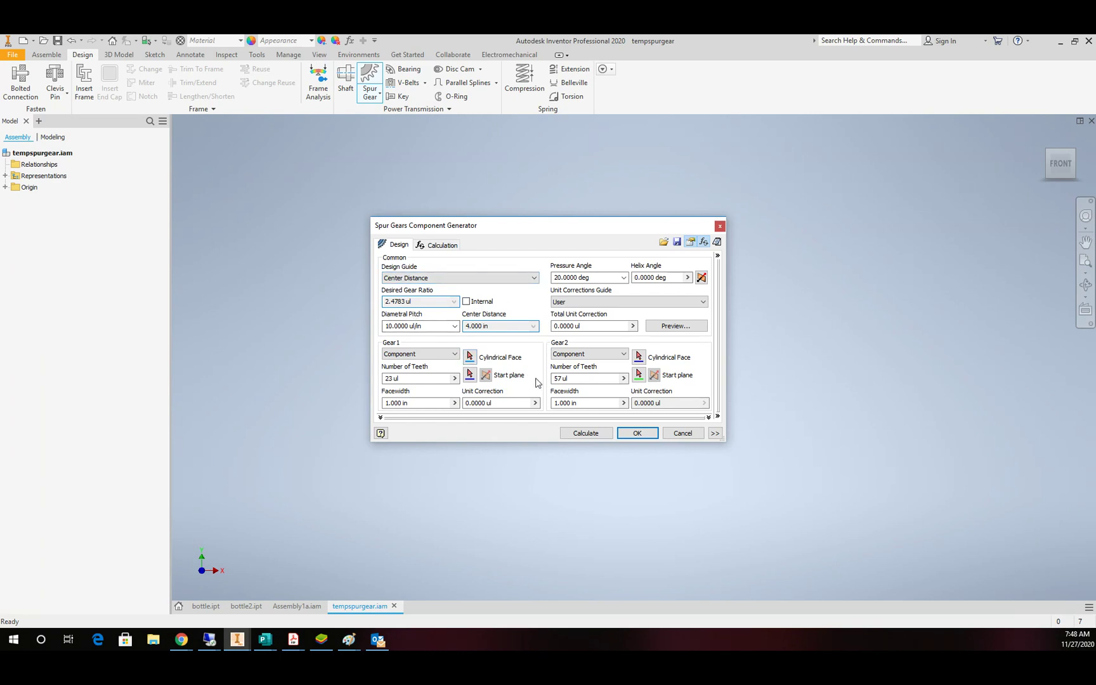
pyautogui.click(636, 433)
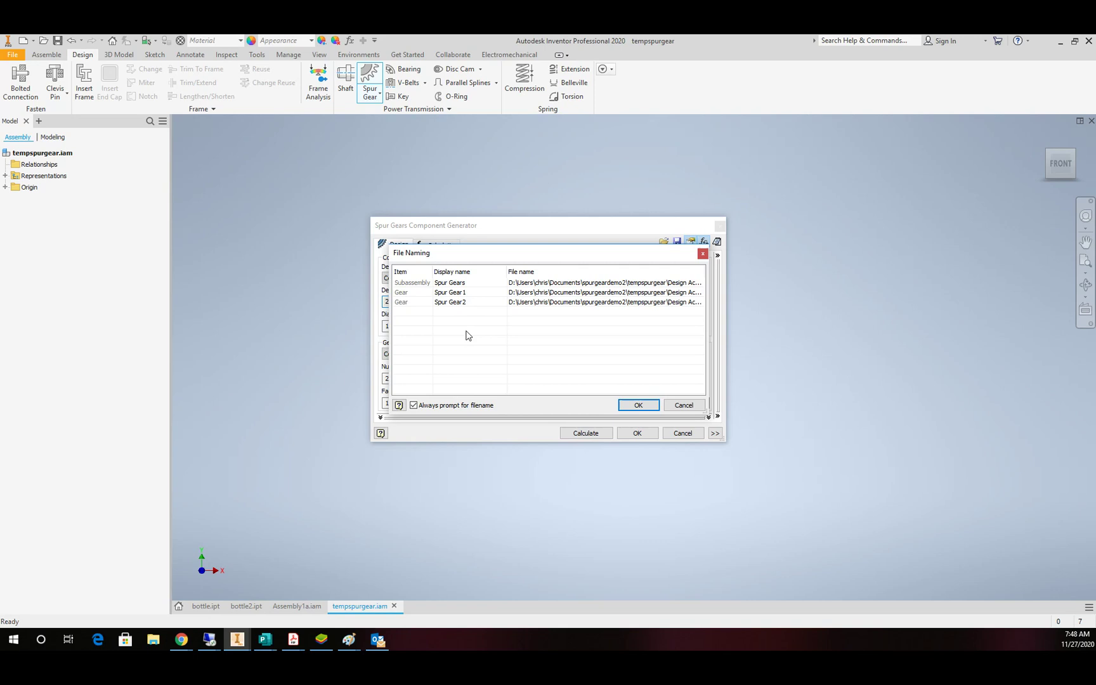
pyautogui.click(637, 406)
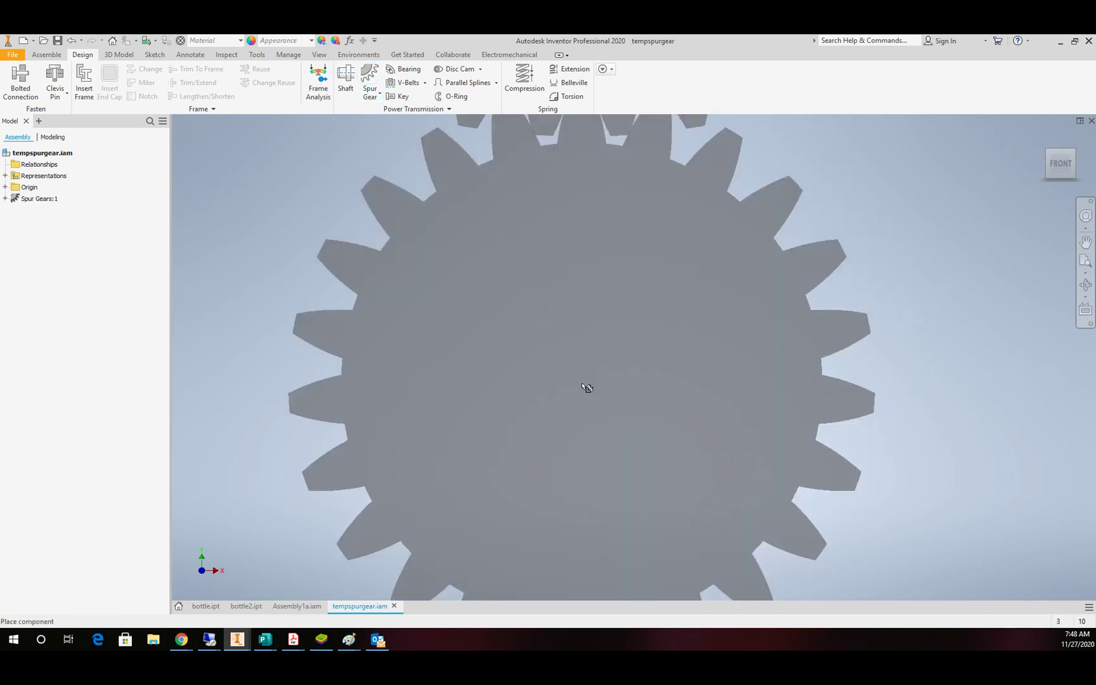
pyautogui.click(590, 373)
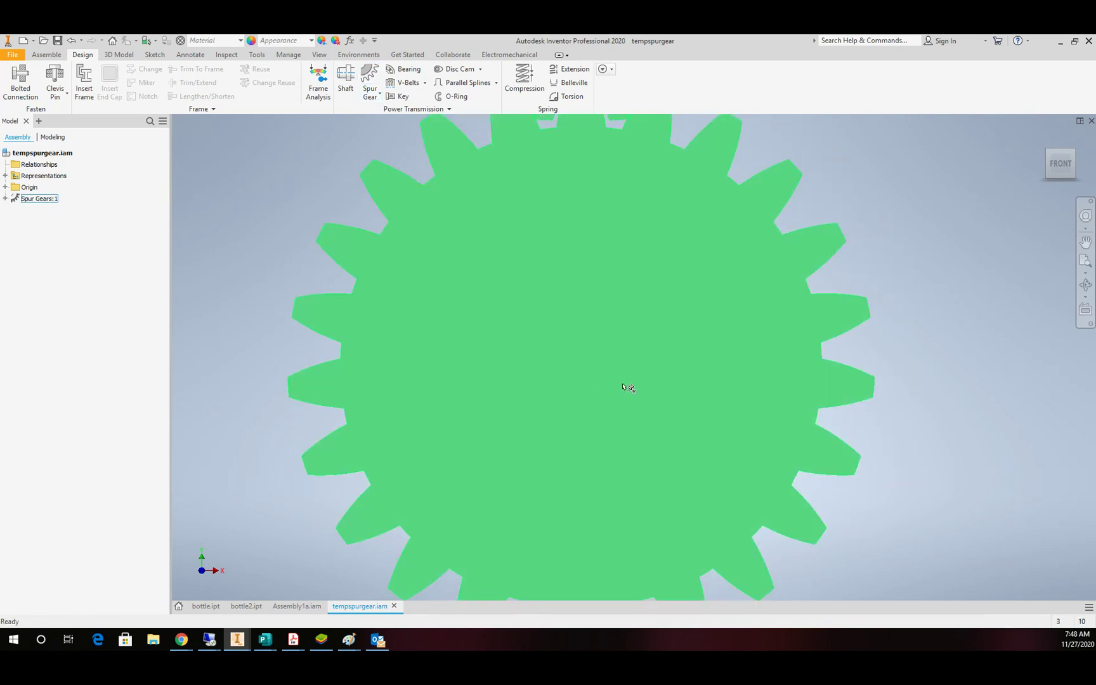
pyautogui.click(949, 277)
# Step: Save the tempspurgear assembly together with its dependent gear files
pyautogui.scroll(-10, 793, 304)
pyautogui.scroll(5, 792, 303)
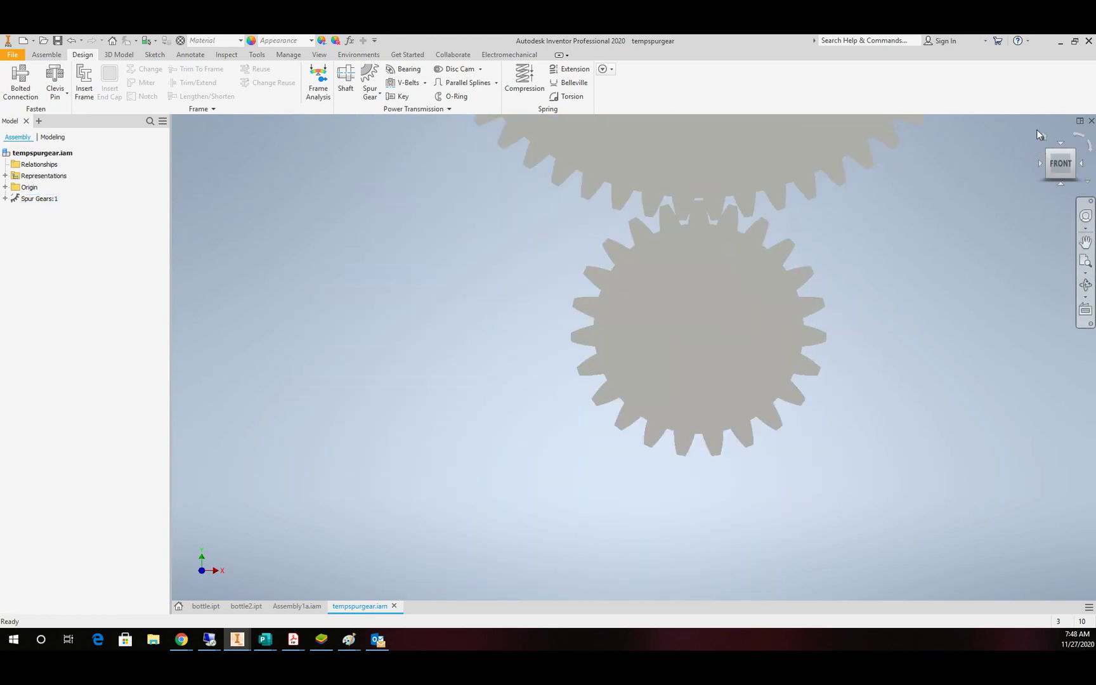
pyautogui.click(1045, 134)
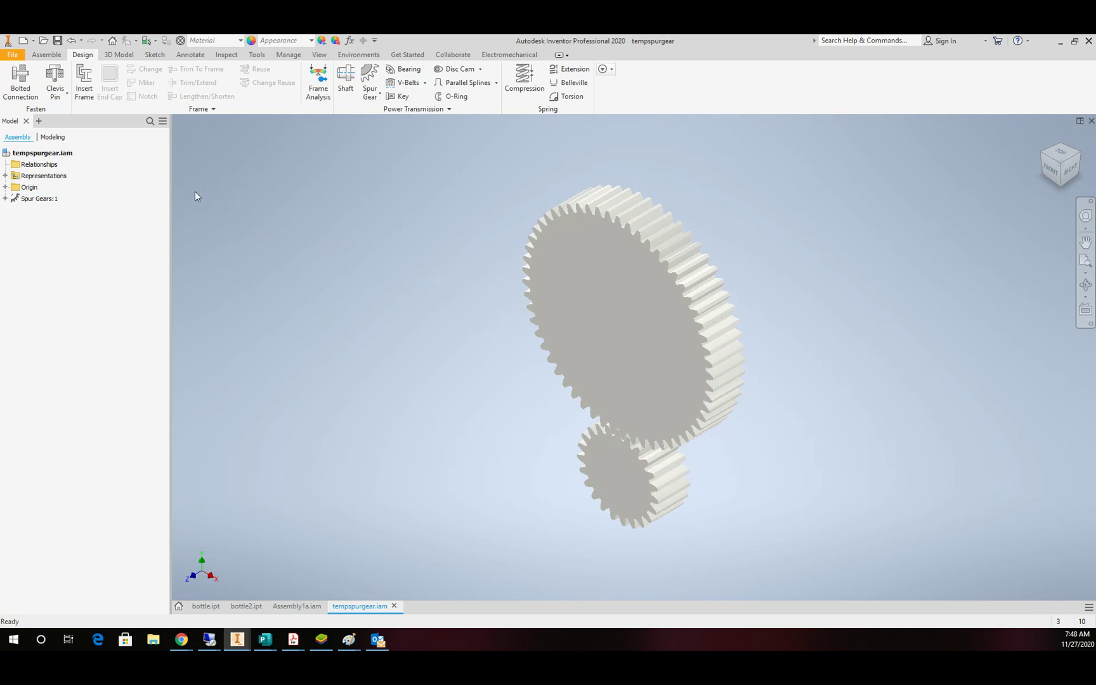
pyautogui.click(57, 42)
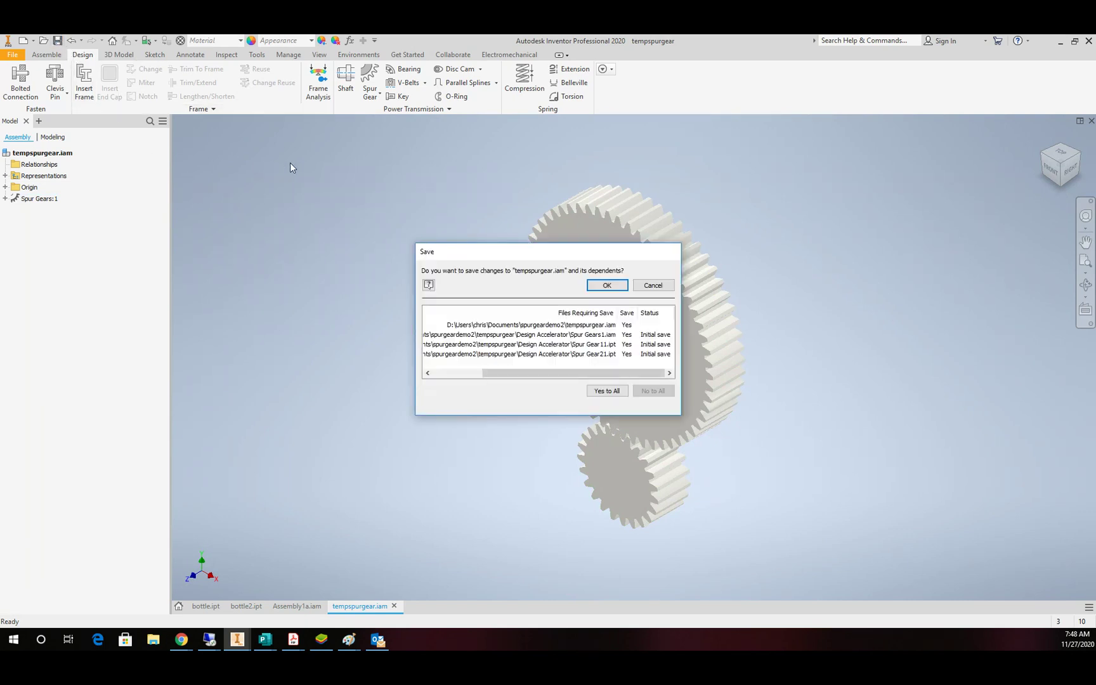
pyautogui.click(607, 285)
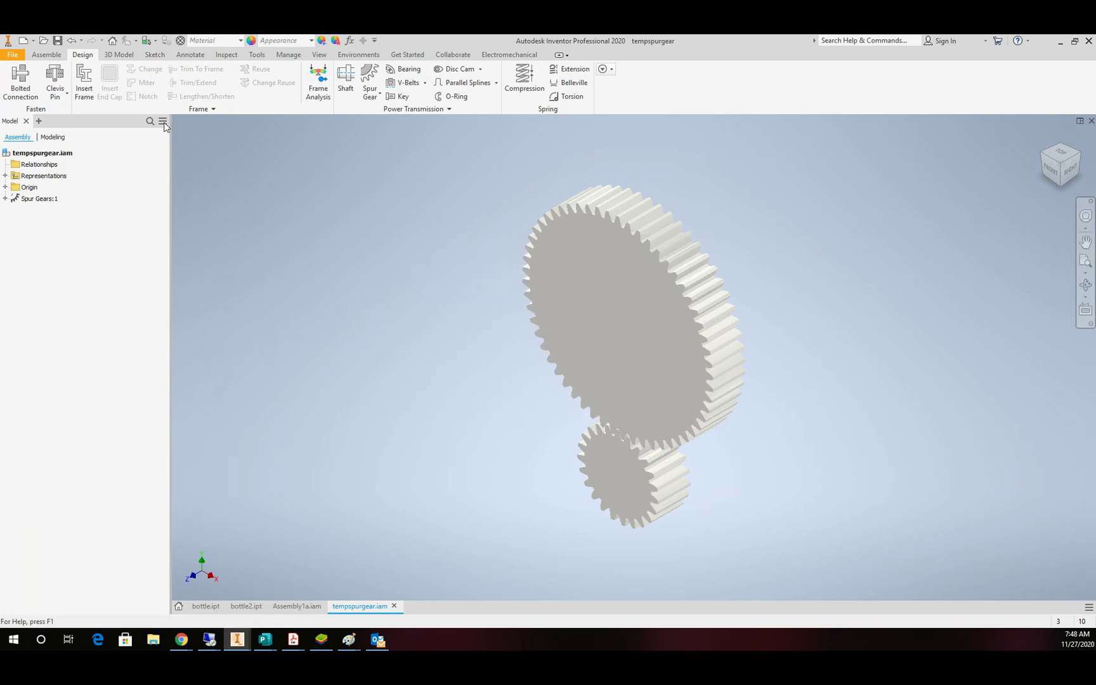
# Step: Create a second blank assembly for reusing the generated gears
pyautogui.click(13, 55)
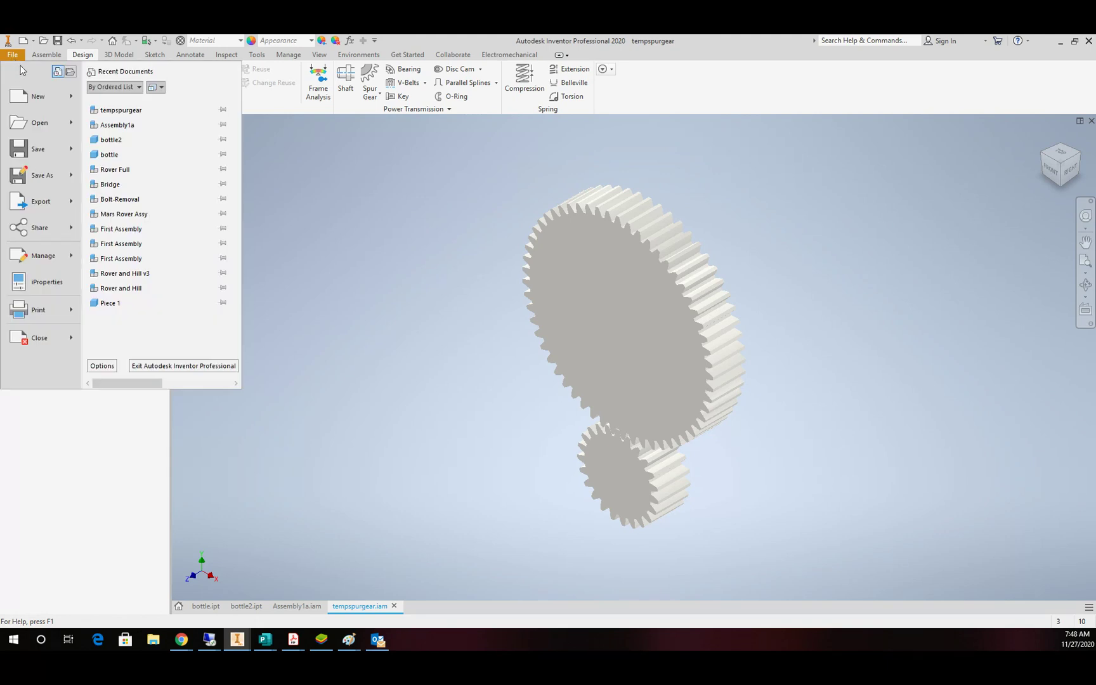
pyautogui.moveTo(52, 99)
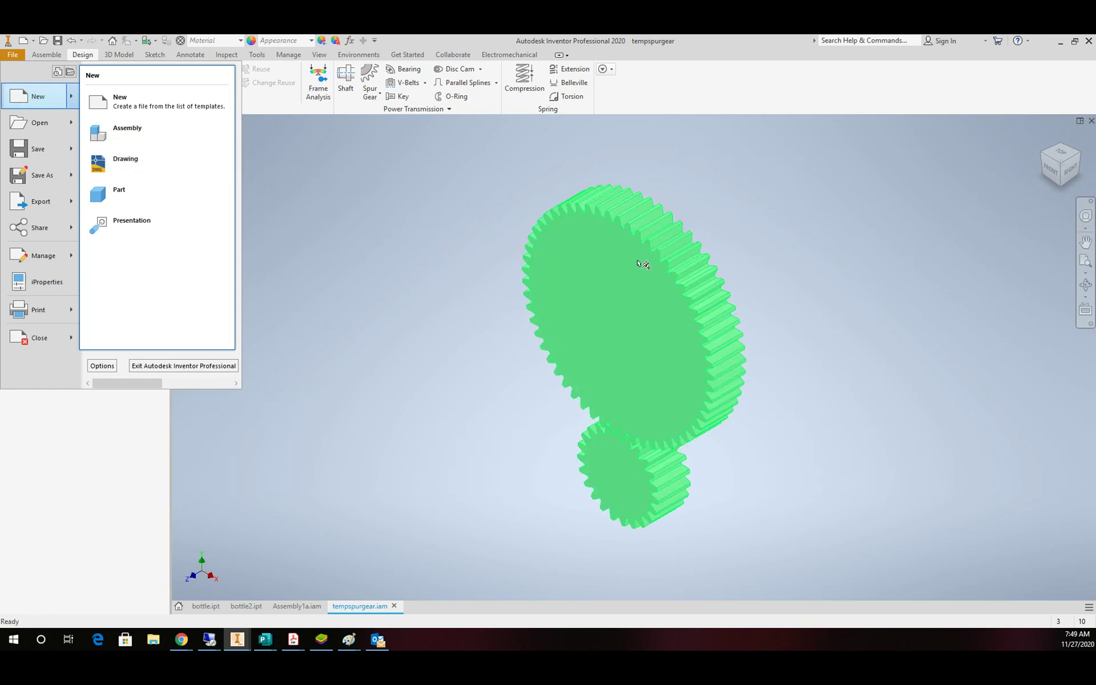
pyautogui.click(146, 143)
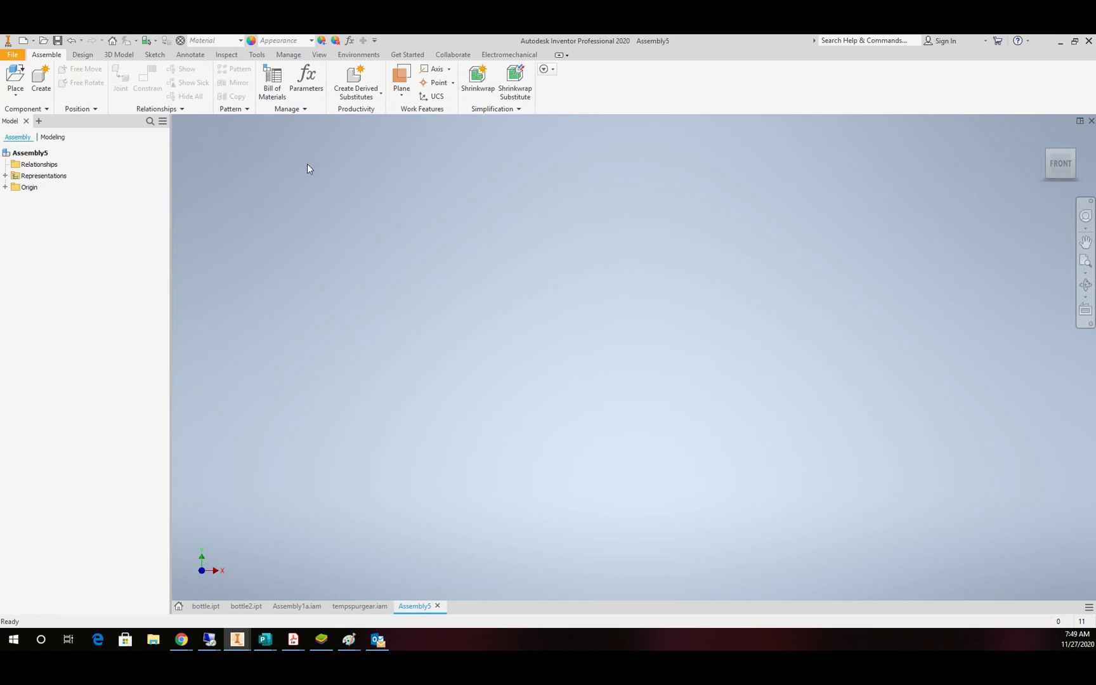
# Step: Start placing a component in the new assembly and browse to the Documents folder
pyautogui.click(15, 77)
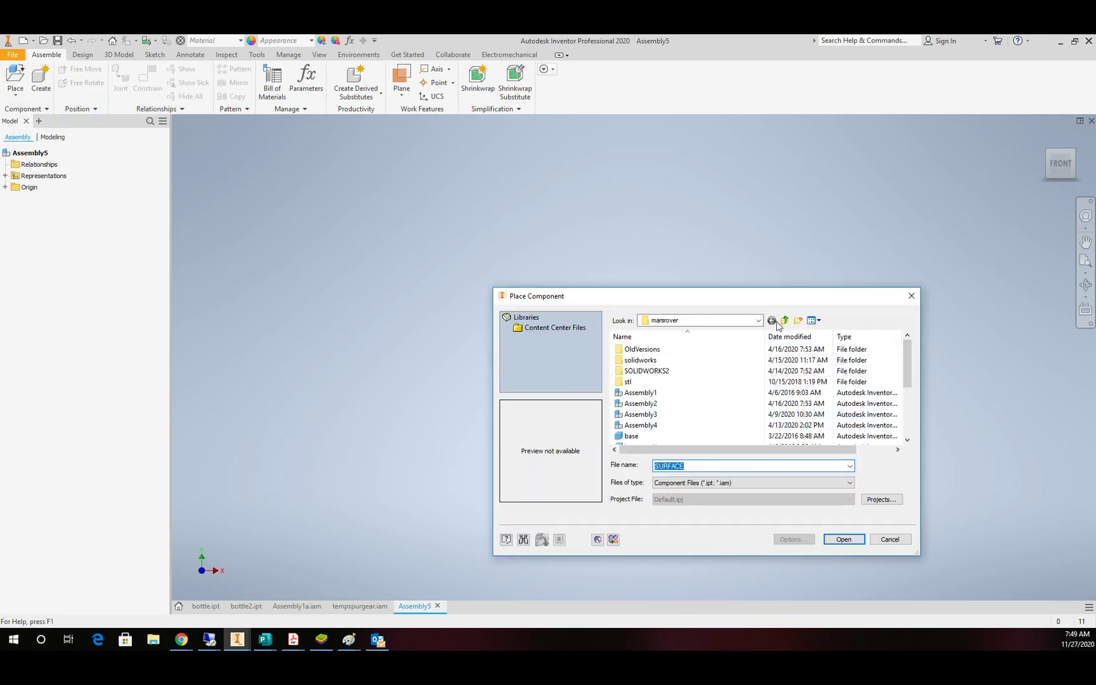
pyautogui.click(759, 321)
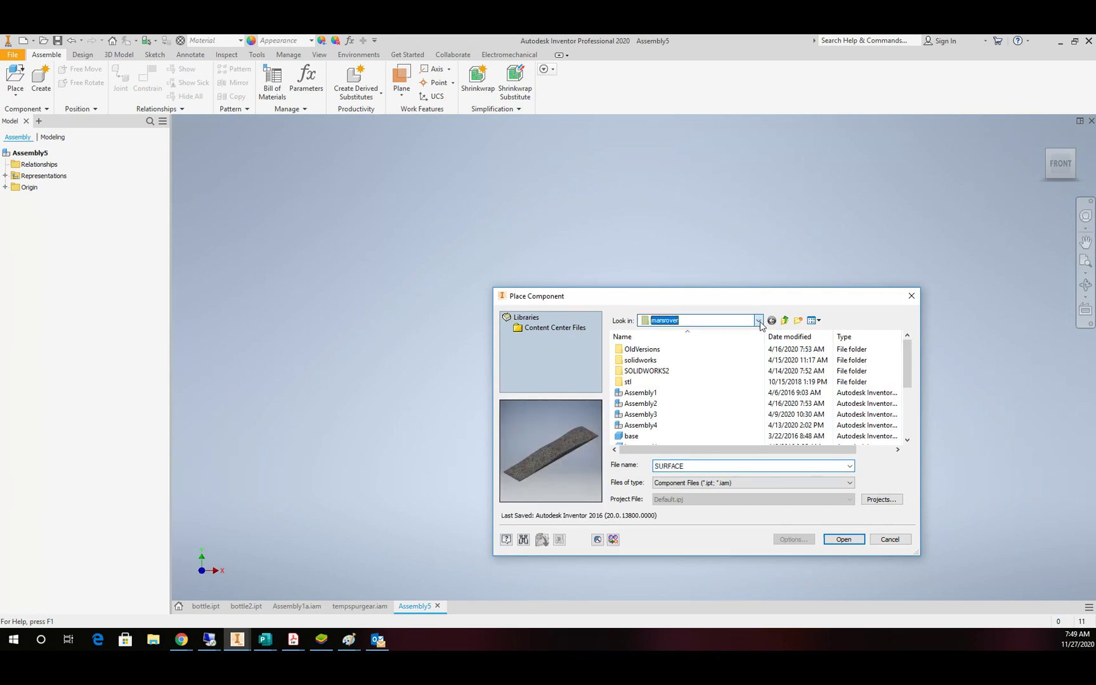
pyautogui.click(737, 321)
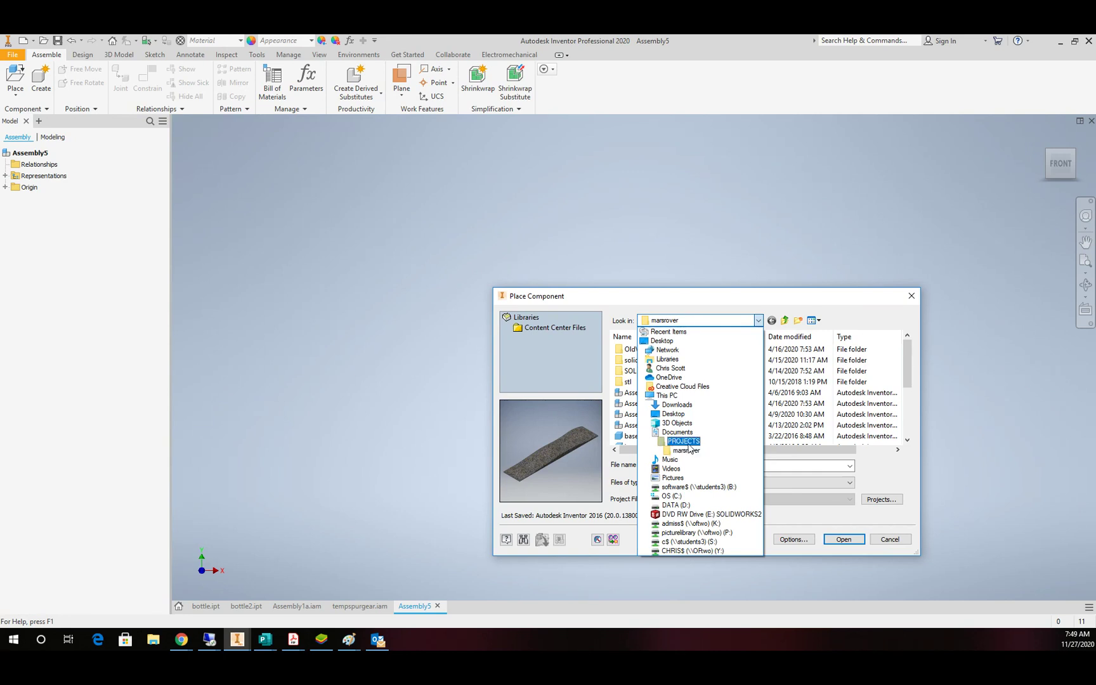
pyautogui.click(678, 432)
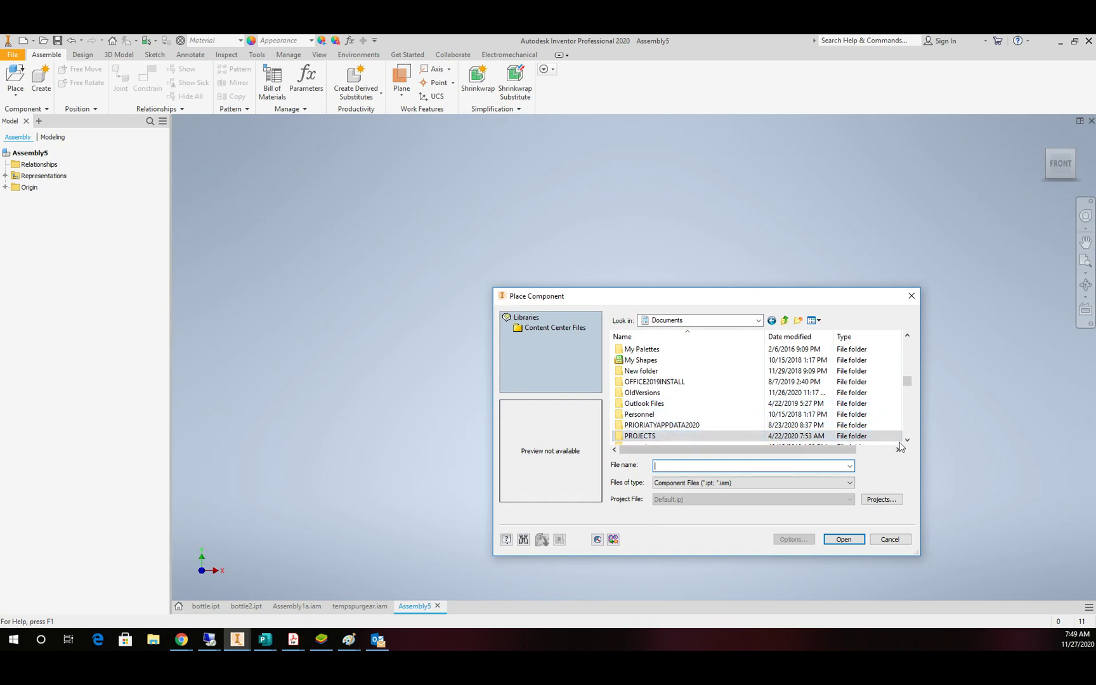
# Step: Browse to the Design Accelerator folder inside the tempspurgear folder of spurgeardemo2
pyautogui.click(907, 440)
pyautogui.click(908, 439)
pyautogui.click(908, 440)
pyautogui.click(908, 440)
pyautogui.click(907, 440)
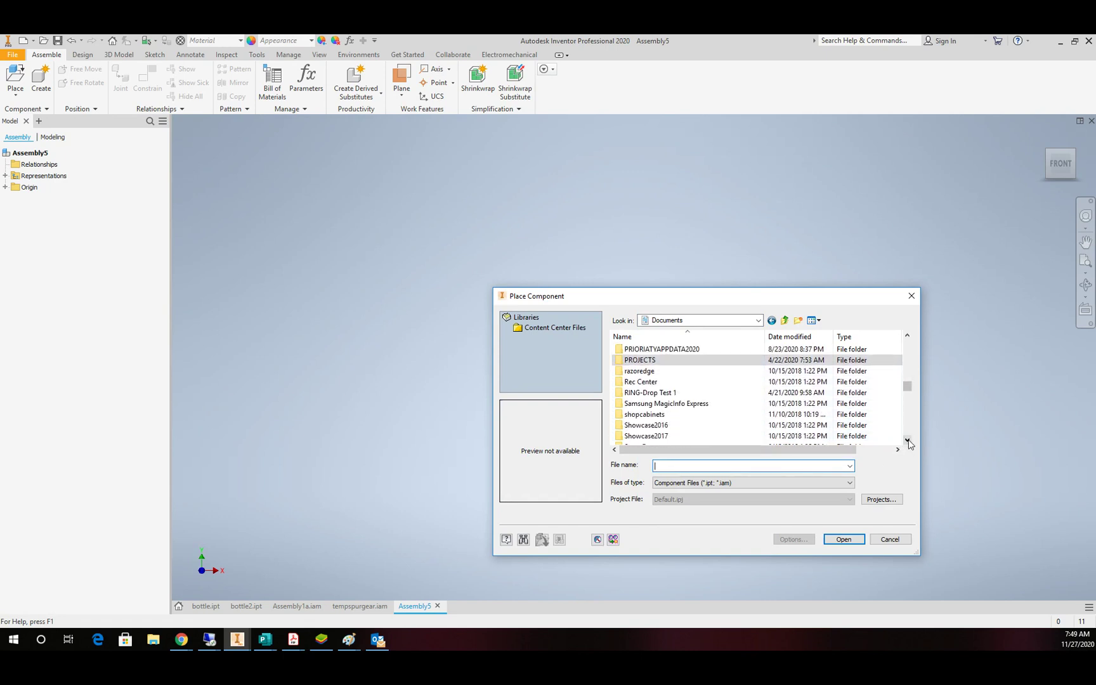
pyautogui.click(907, 440)
pyautogui.click(907, 439)
pyautogui.click(908, 440)
pyautogui.click(907, 439)
pyautogui.click(907, 440)
pyautogui.click(908, 439)
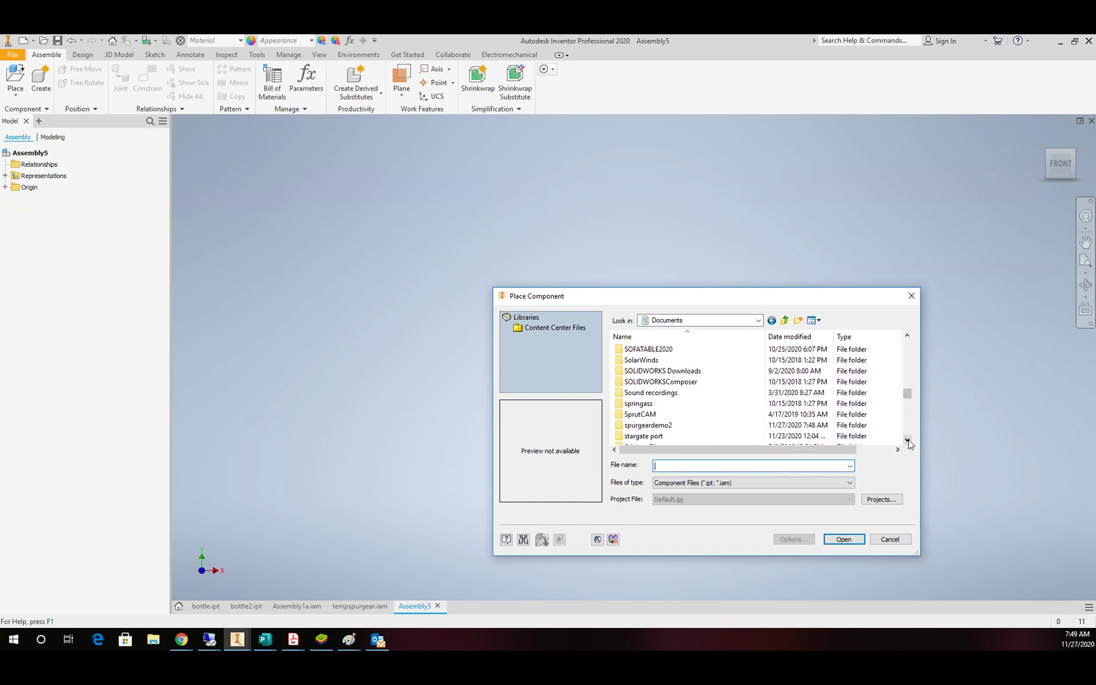
pyautogui.click(908, 440)
pyautogui.click(907, 440)
pyautogui.click(908, 440)
pyautogui.click(908, 440)
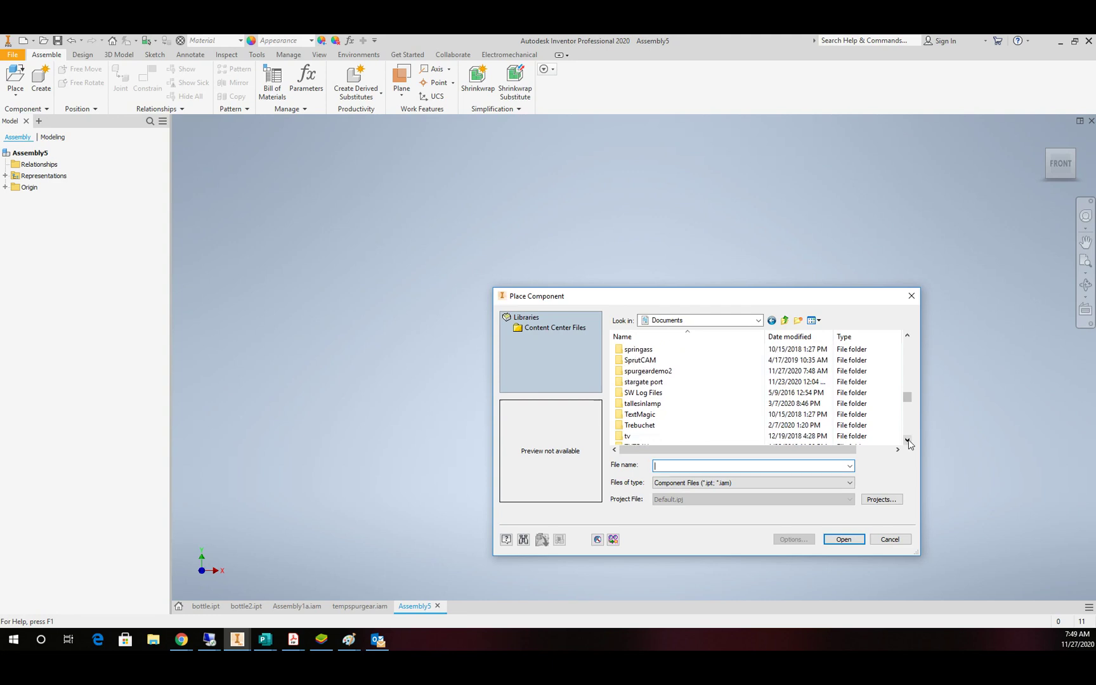
pyautogui.click(907, 441)
pyautogui.click(908, 440)
pyautogui.click(907, 440)
pyautogui.click(907, 440)
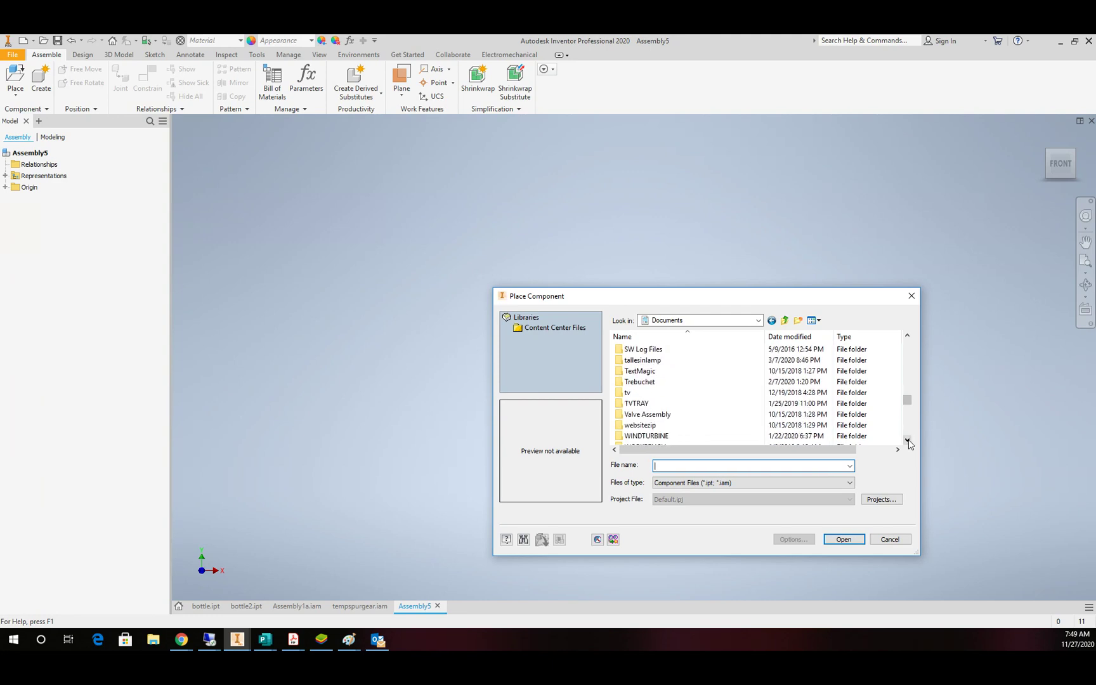
pyautogui.scroll(2, 685, 395)
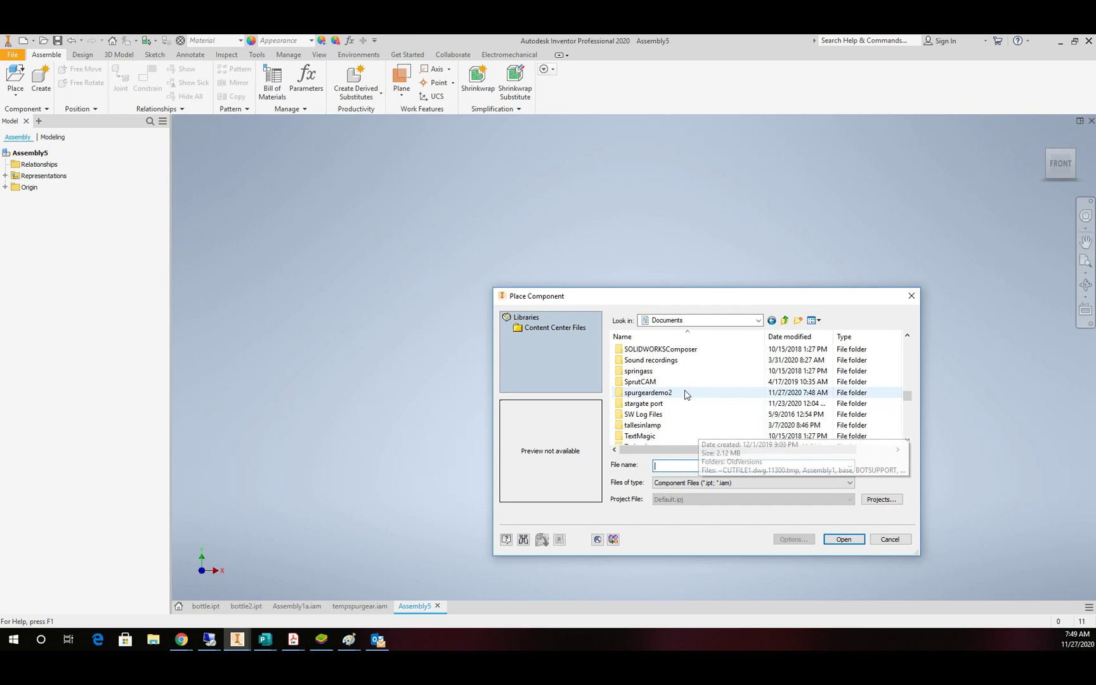
pyautogui.scroll(1, 658, 406)
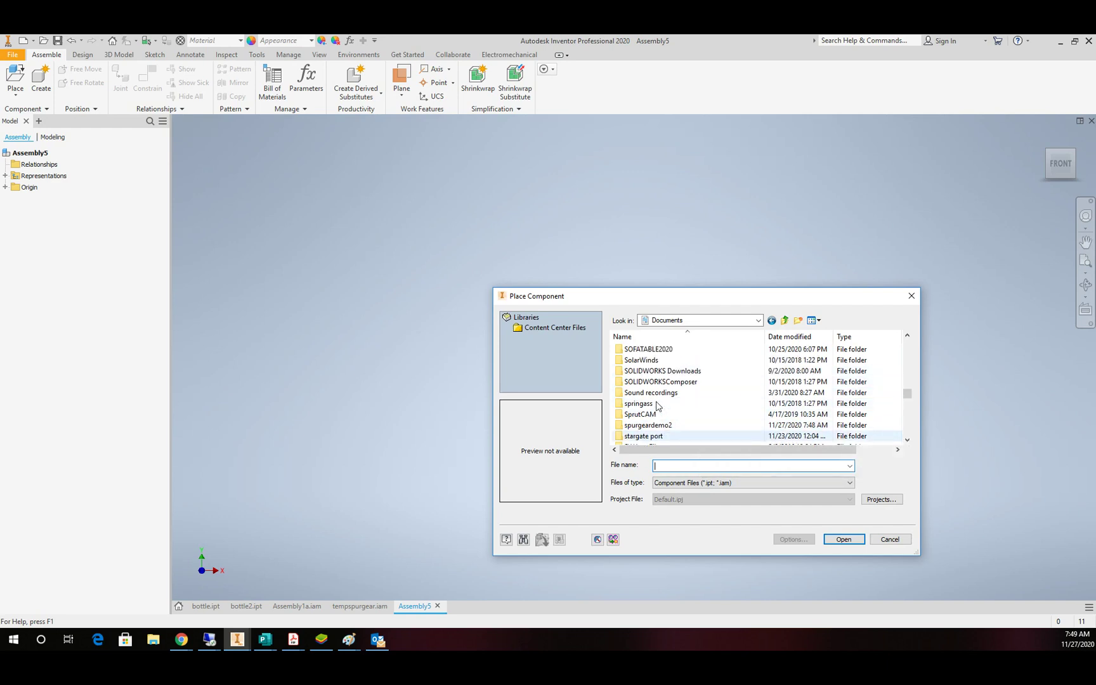
pyautogui.moveTo(657, 406)
pyautogui.scroll(-1, 658, 406)
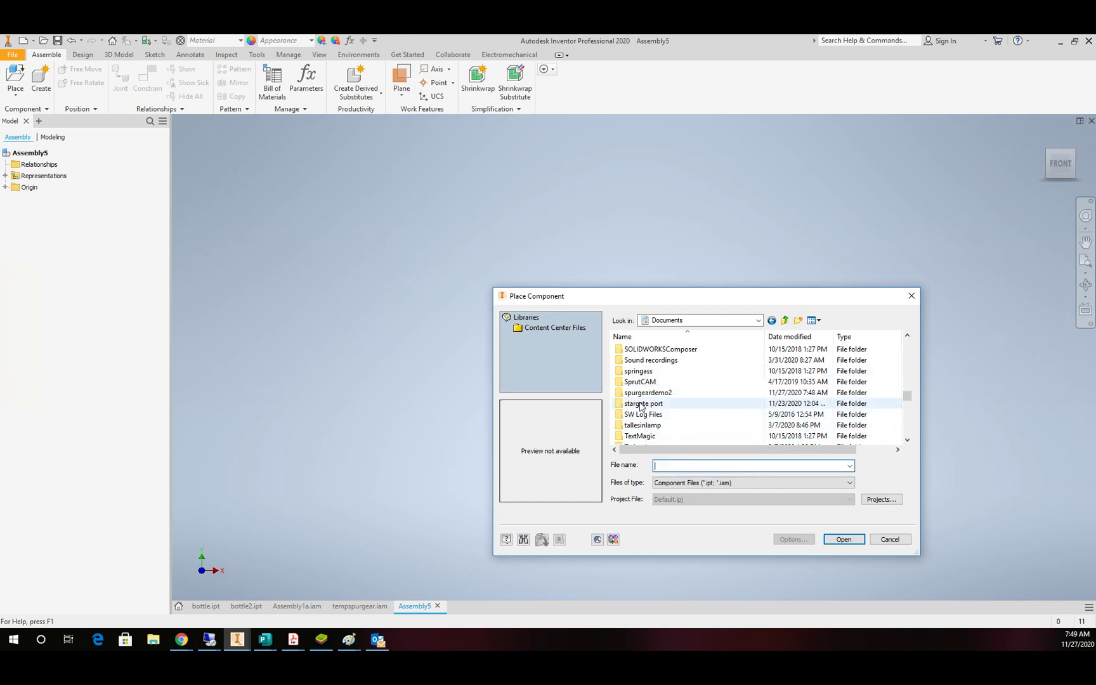
pyautogui.doubleClick(642, 393)
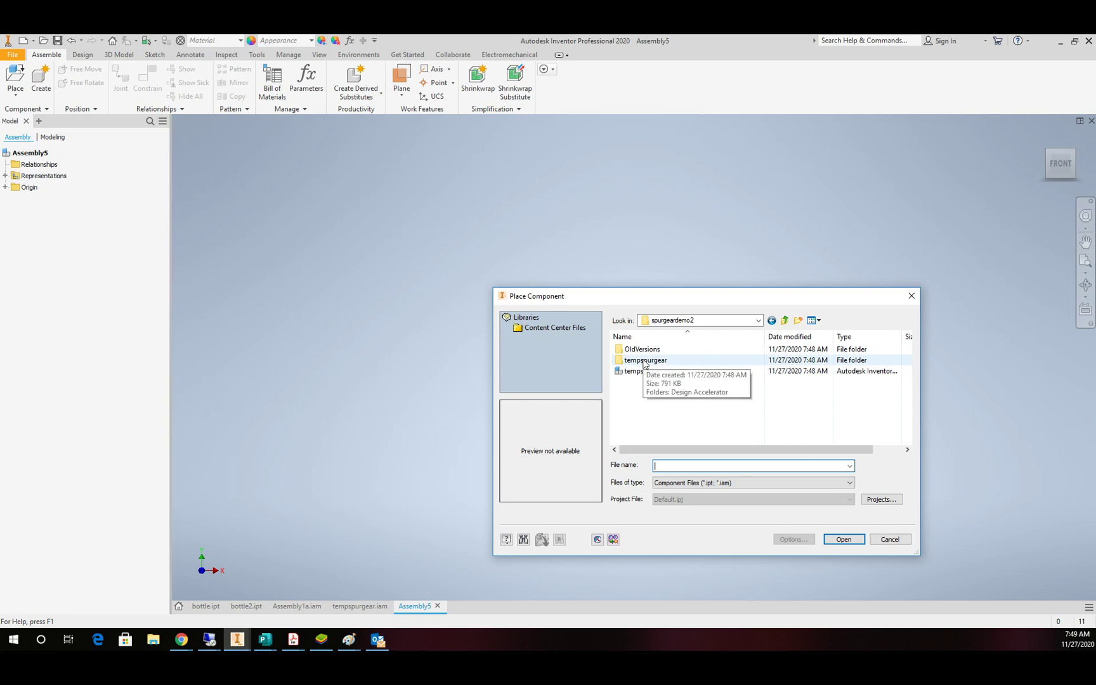
pyautogui.doubleClick(644, 360)
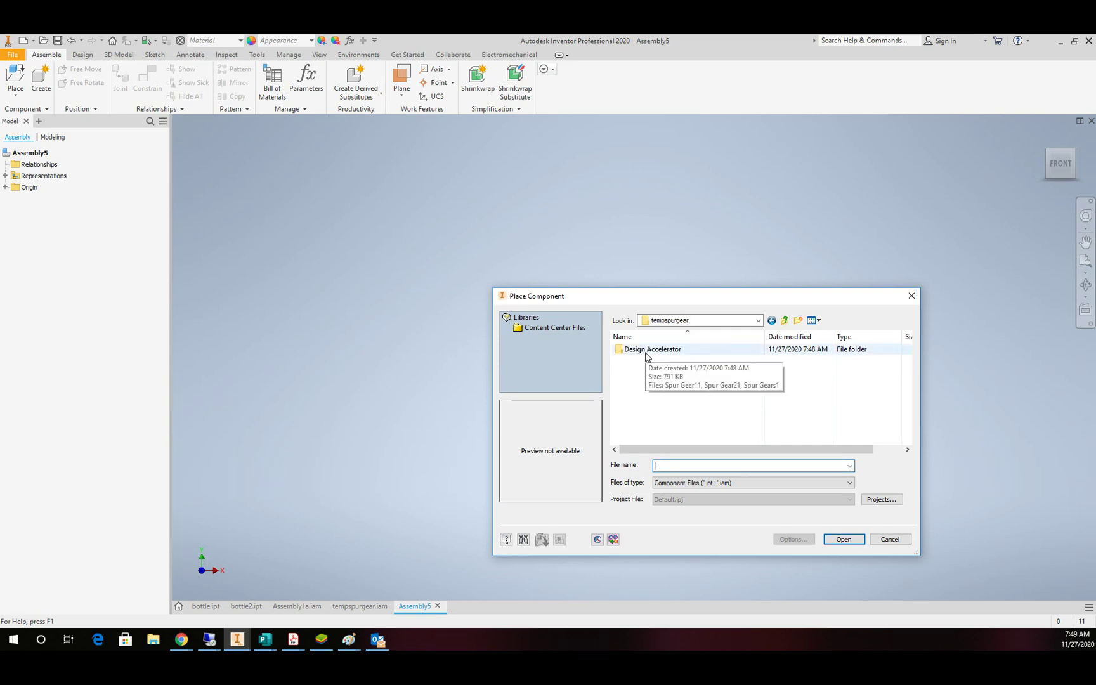
pyautogui.doubleClick(647, 350)
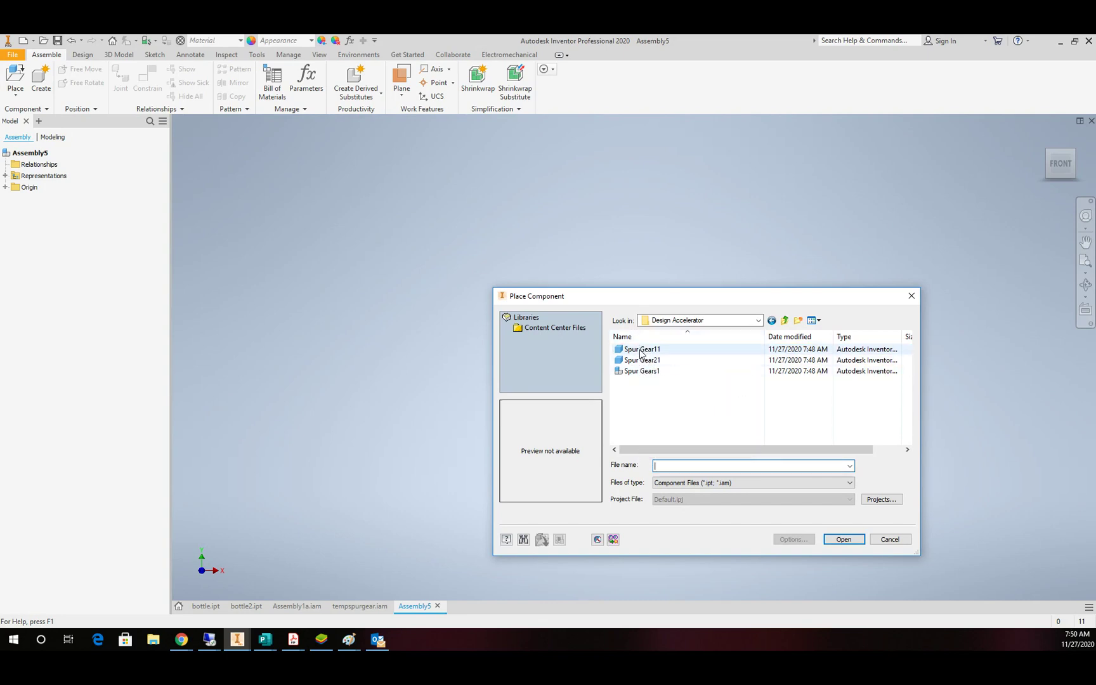
# Step: Place one instance each of the Spur Gear11 and Spur Gear21 parts together in the assembly
pyautogui.click(642, 351)
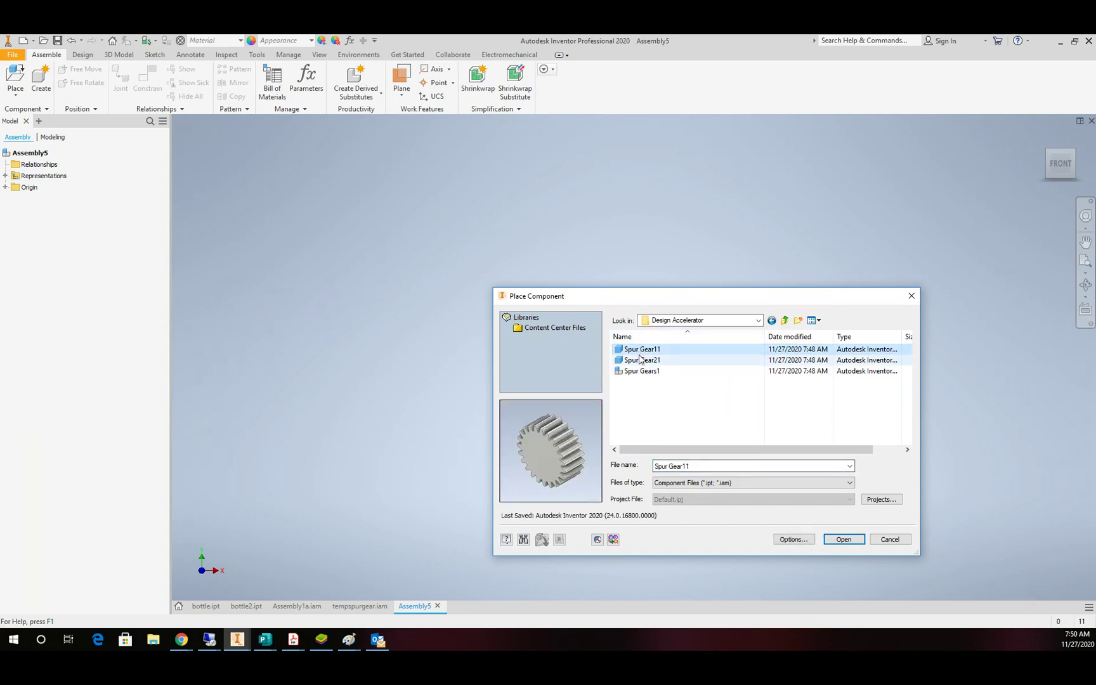
pyautogui.keyDown('ctrl'); pyautogui.click(642, 361); pyautogui.keyUp('ctrl')
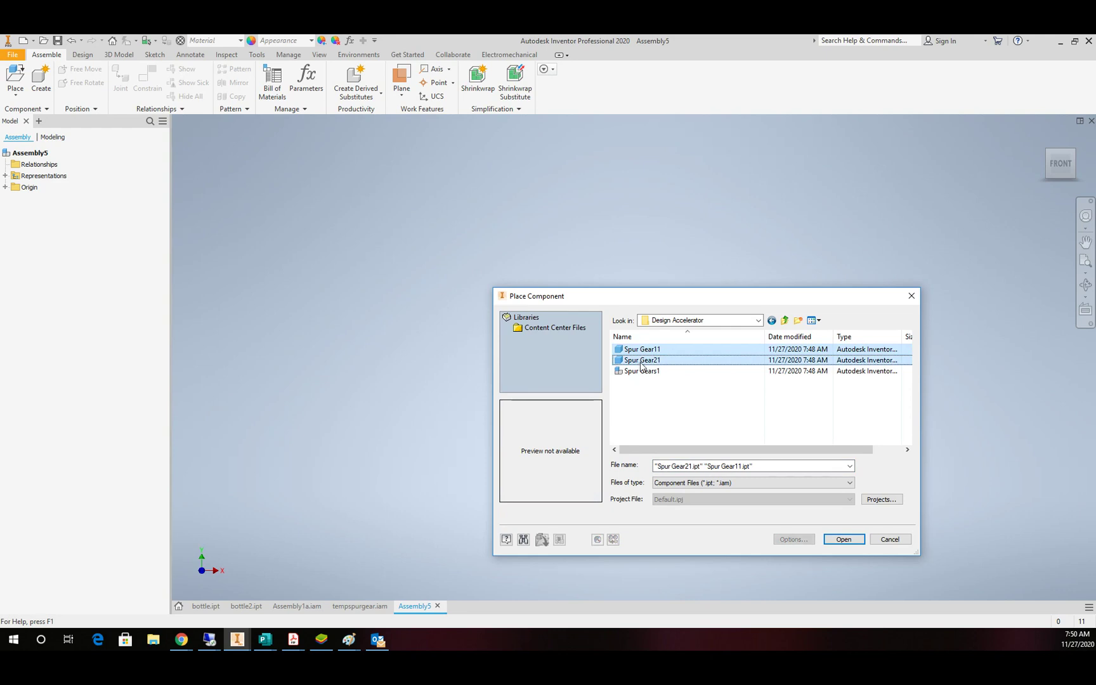
pyautogui.click(843, 540)
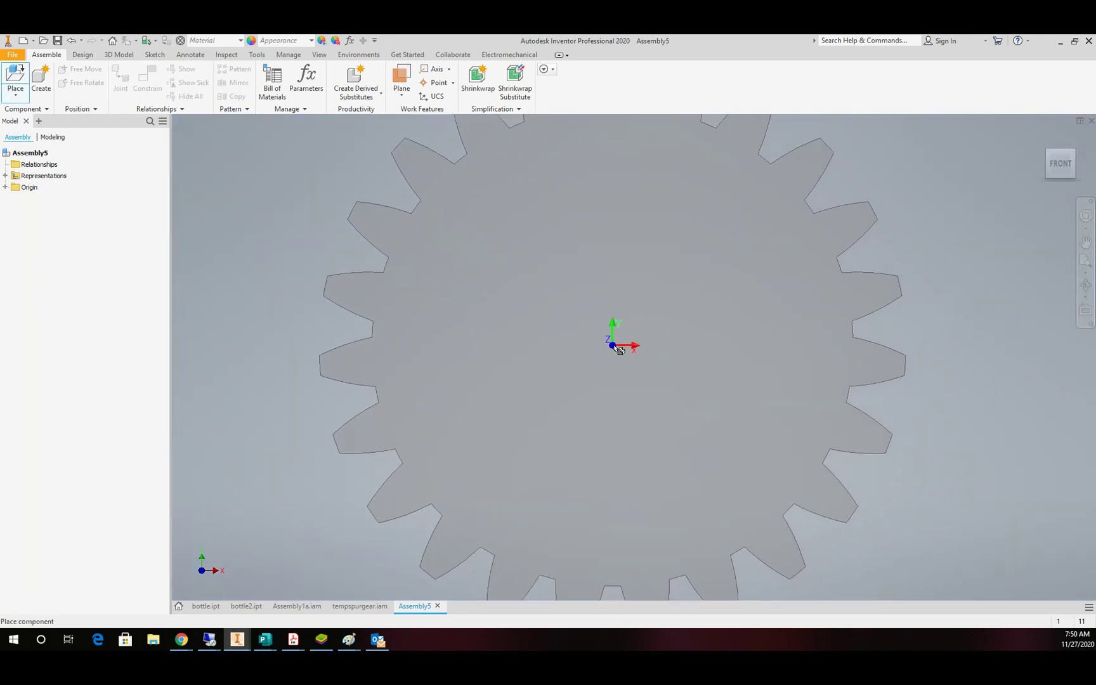
pyautogui.click(630, 343)
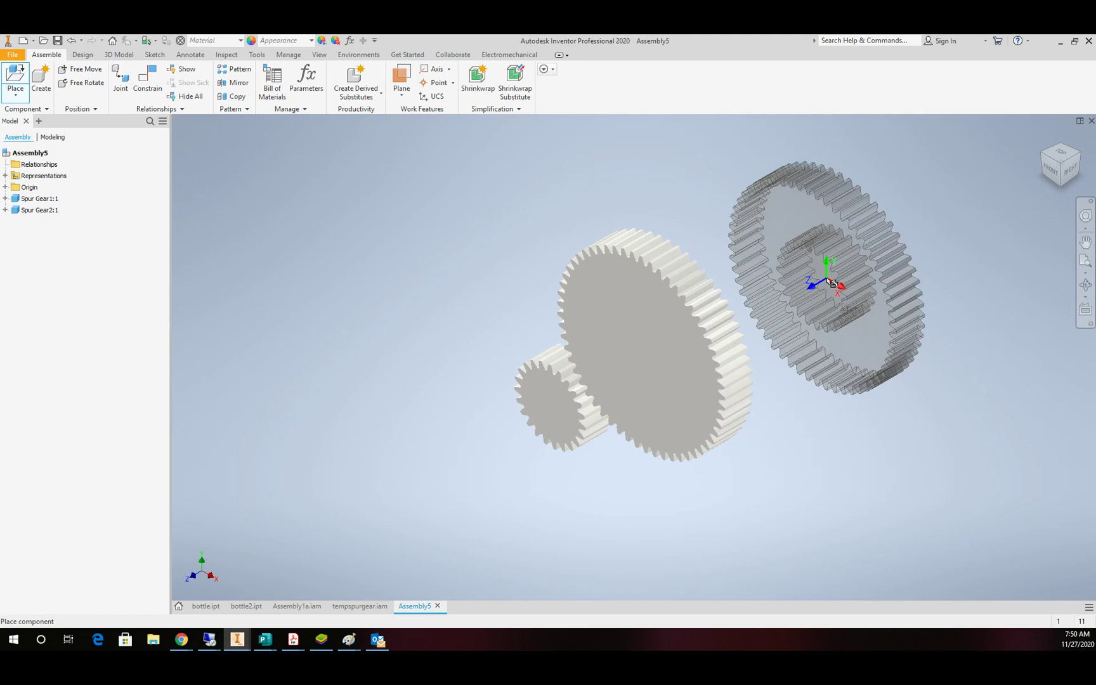
pyautogui.press('Escape')
# Step: Separate the two meshed gears, moving the large gear above the small one
pyautogui.moveTo(627, 330); pyautogui.dragTo(611, 220)
pyautogui.moveTo(559, 406); pyautogui.dragTo(609, 407)
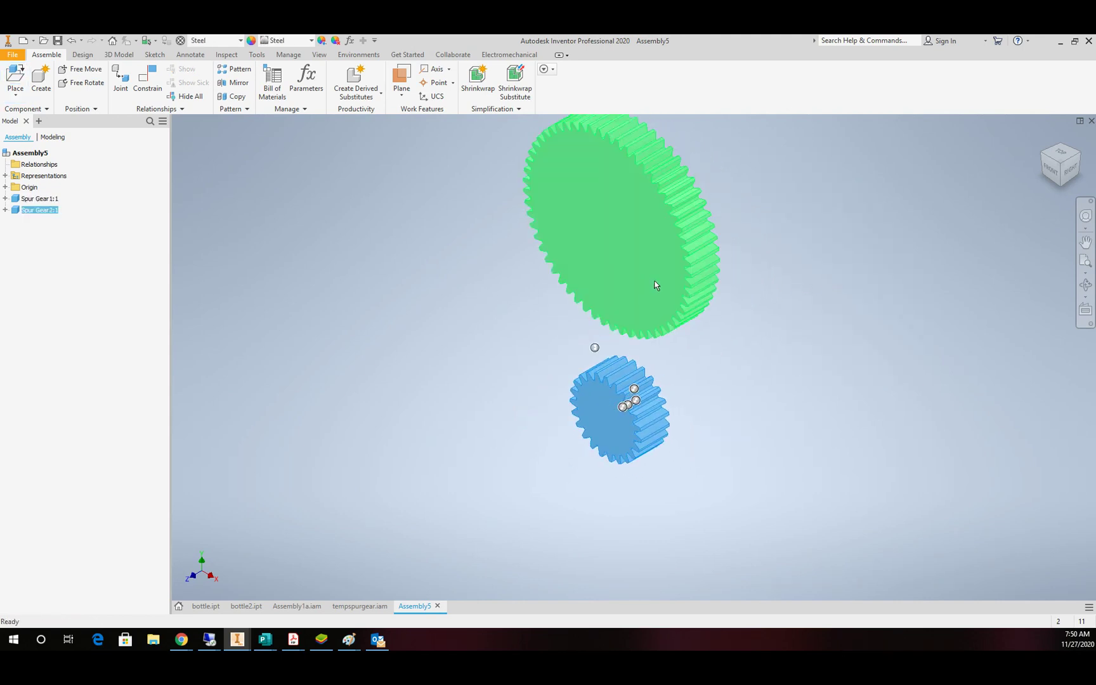
pyautogui.moveTo(654, 283)
pyautogui.mouseDown()
pyautogui.moveTo(834, 219)
pyautogui.moveTo(672, 278)
pyautogui.mouseUp()
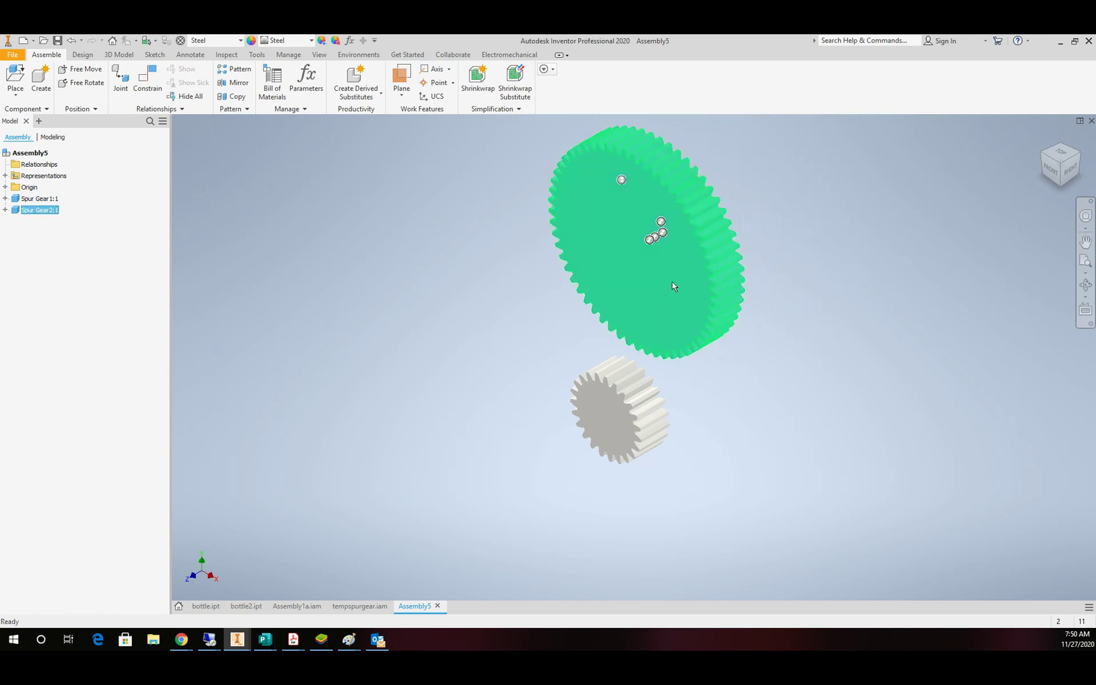
# Step: Save the assembly as finalspurgear in the spurgeardemo2 folder
pyautogui.click(6, 56)
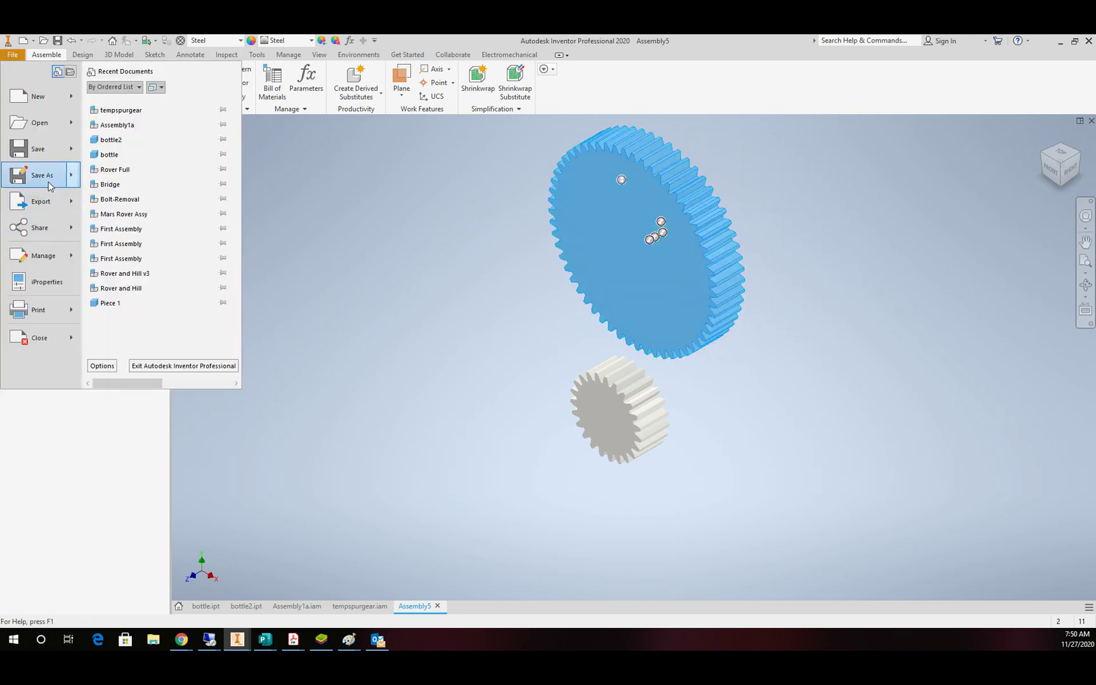
pyautogui.click(41, 175)
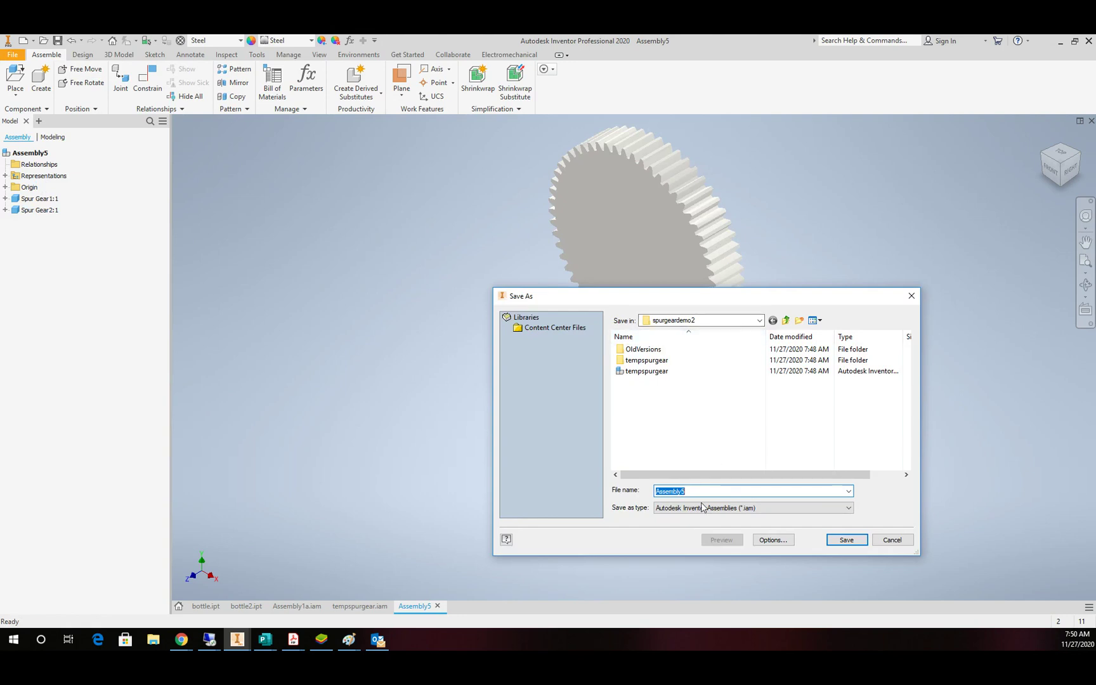
pyautogui.write('finalspurgear')
pyautogui.click(860, 543)
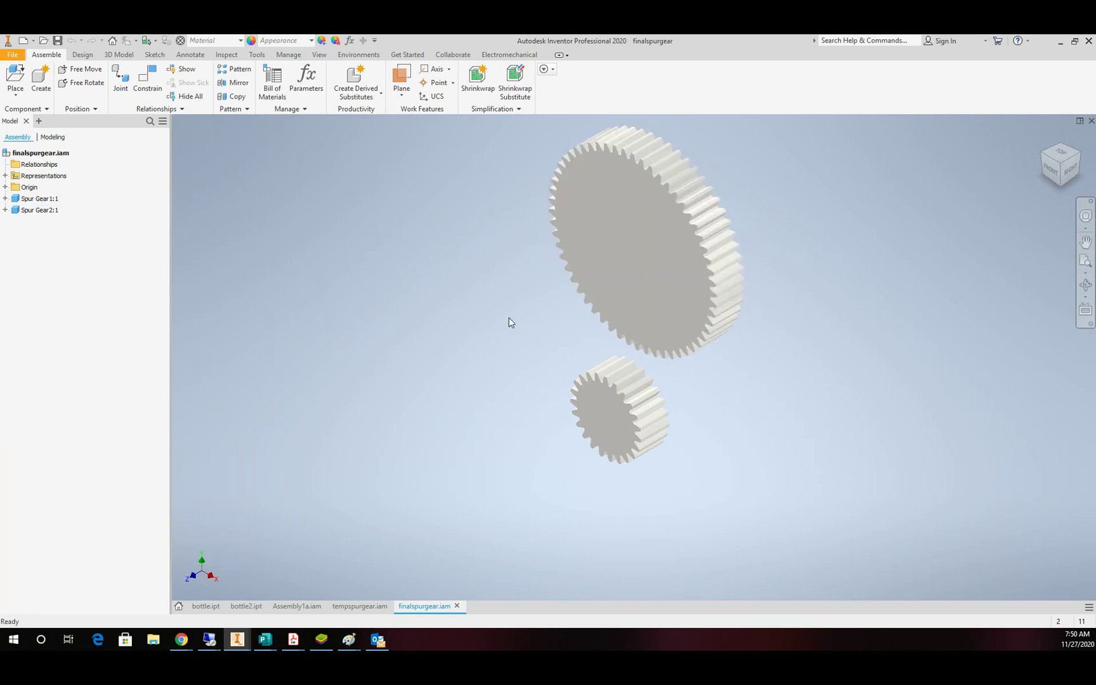
# Step: Reposition both unconstrained gears away from the origin, keeping the large gear just above the small one
pyautogui.moveTo(636, 264); pyautogui.dragTo(599, 260)
pyautogui.moveTo(605, 382); pyautogui.dragTo(554, 407)
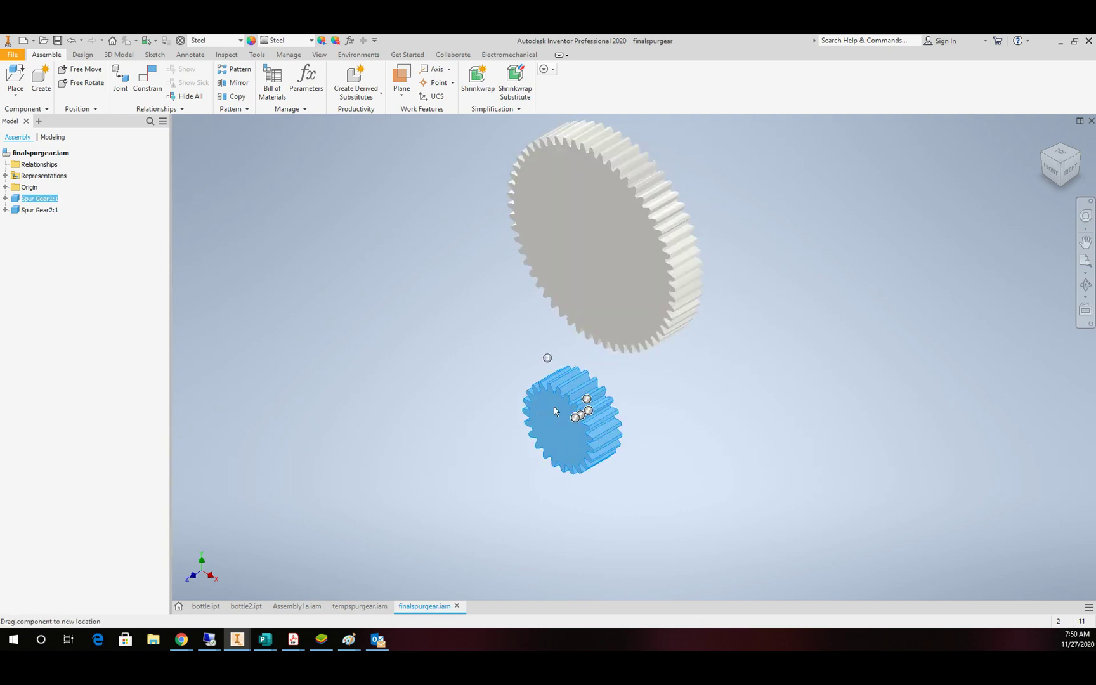
pyautogui.moveTo(592, 318); pyautogui.dragTo(504, 323)
pyautogui.moveTo(531, 411); pyautogui.dragTo(453, 401)
pyautogui.moveTo(513, 329); pyautogui.dragTo(490, 335)
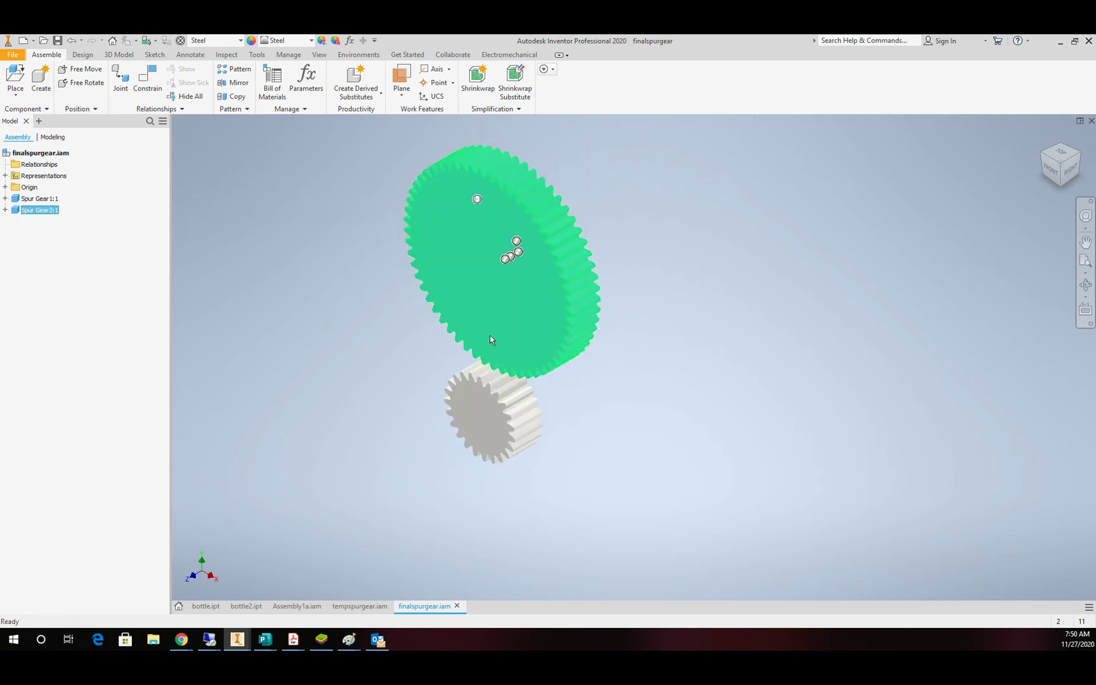
pyautogui.moveTo(478, 404)
pyautogui.mouseDown()
pyautogui.moveTo(455, 418)
pyautogui.moveTo(474, 415)
pyautogui.mouseUp()
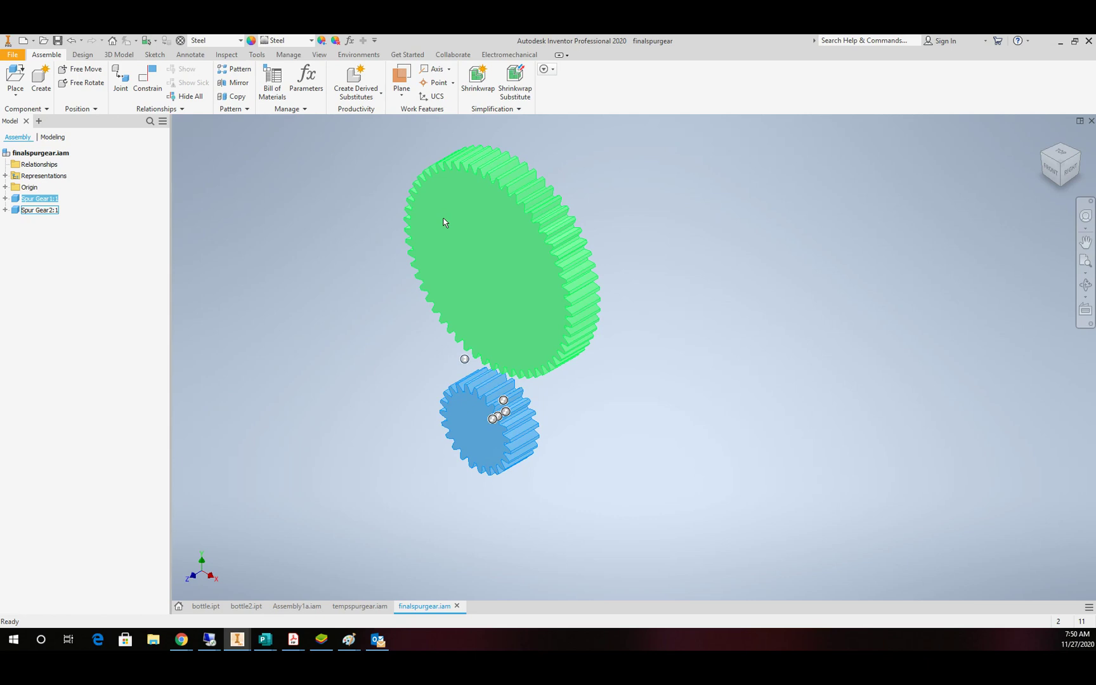
pyautogui.click(355, 292)
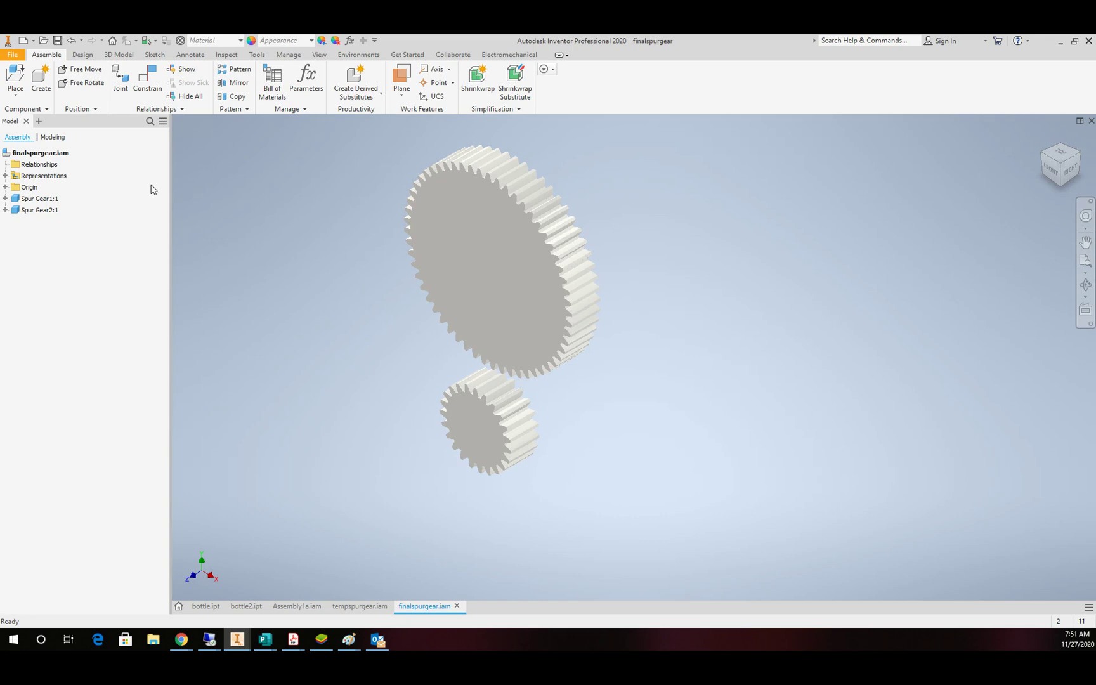
# Step: Make the assembly's YZ and XY origin planes and its Z axis visible
pyautogui.click(5, 187)
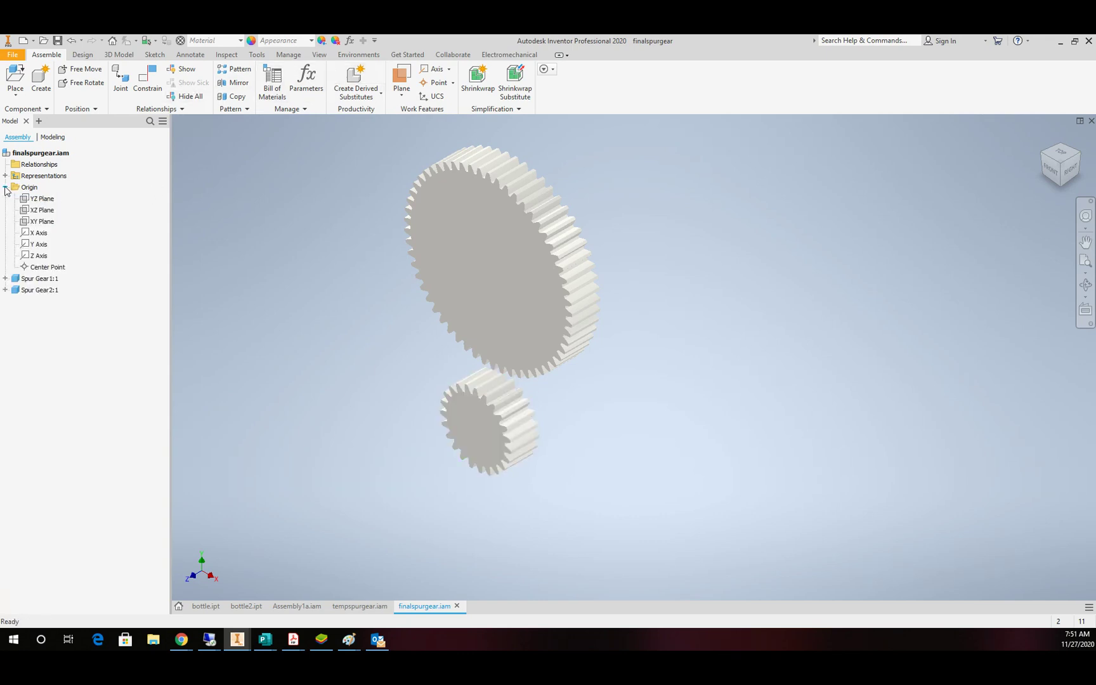
pyautogui.click(37, 199)
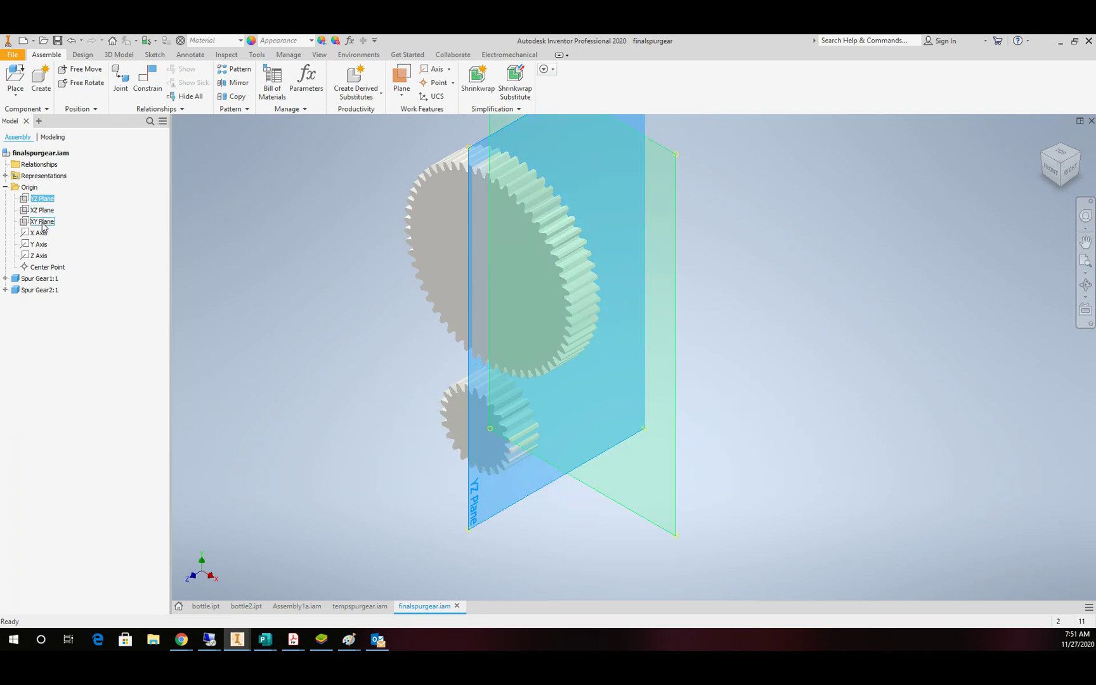
pyautogui.keyDown('ctrl'); pyautogui.click(41, 221); pyautogui.keyUp('ctrl')
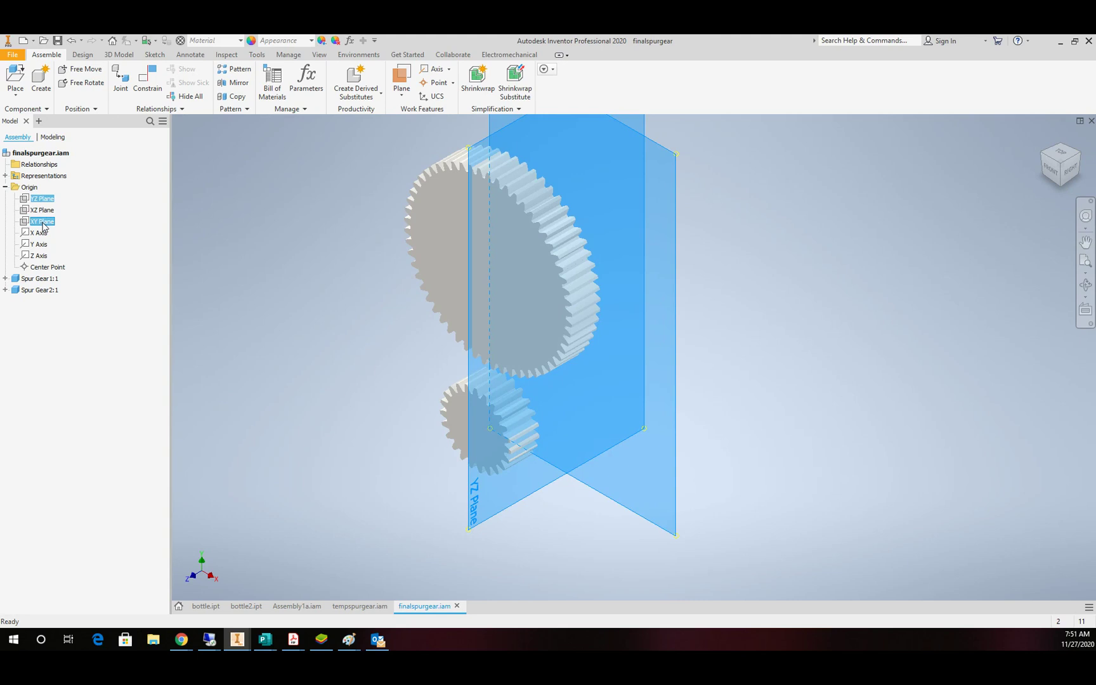
pyautogui.rightClick(43, 223)
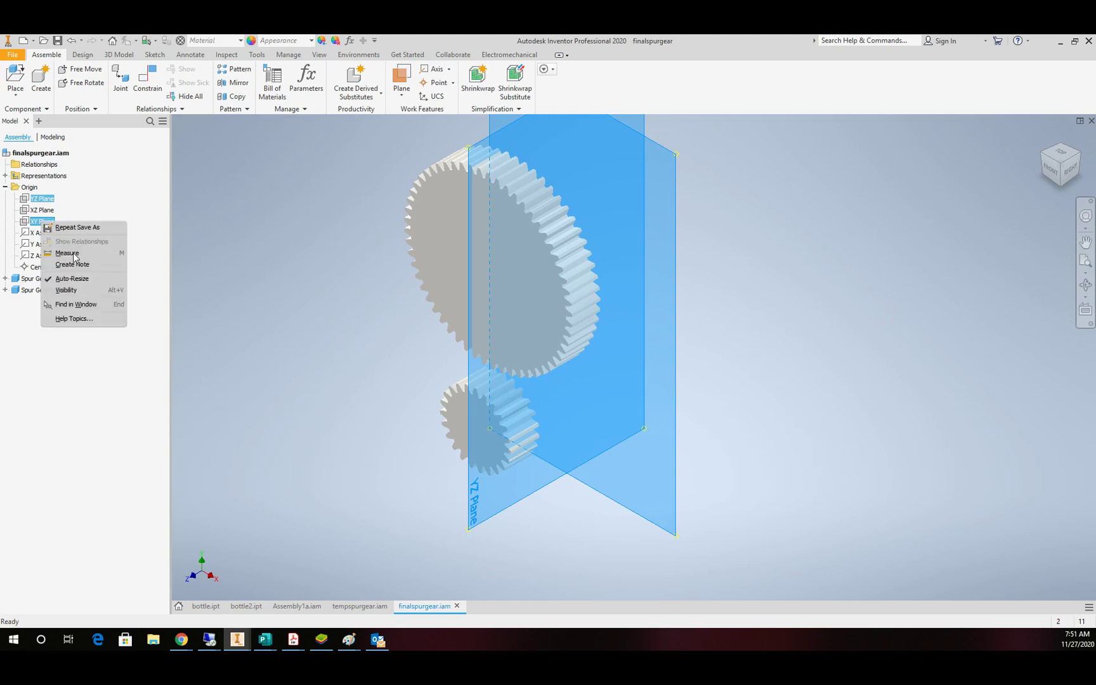
pyautogui.click(78, 292)
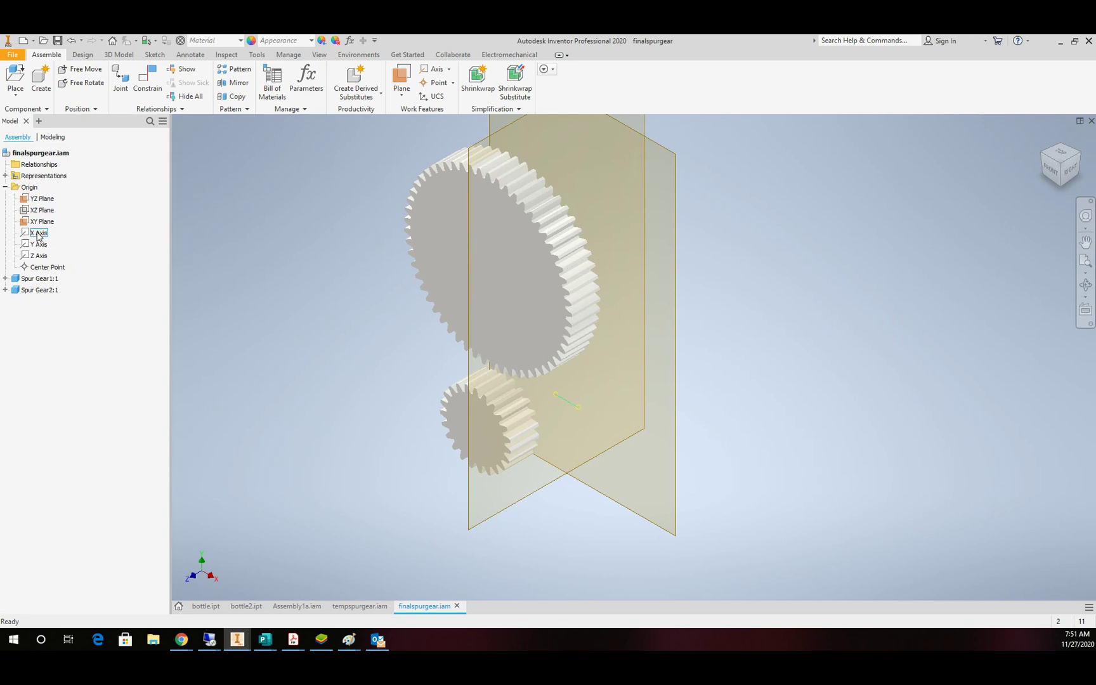
pyautogui.rightClick(33, 261)
pyautogui.click(56, 323)
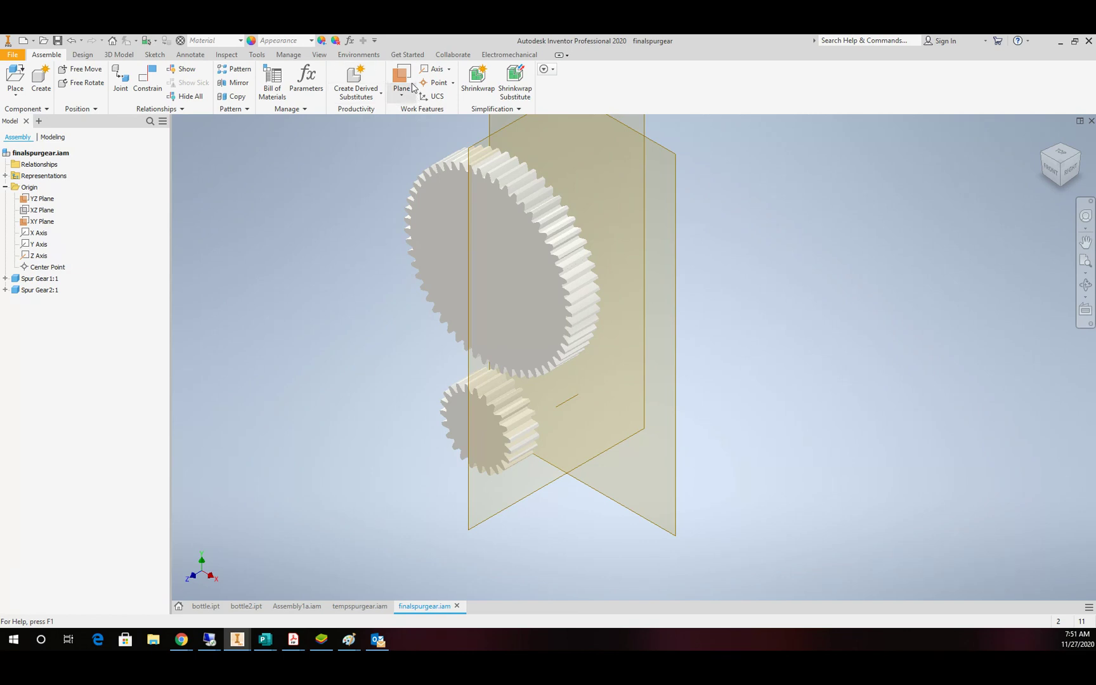
# Step: Constrain the large gear's front face flush with the assembly's XY plane at 0 offset, with offset and orientation prediction turned off
pyautogui.click(148, 80)
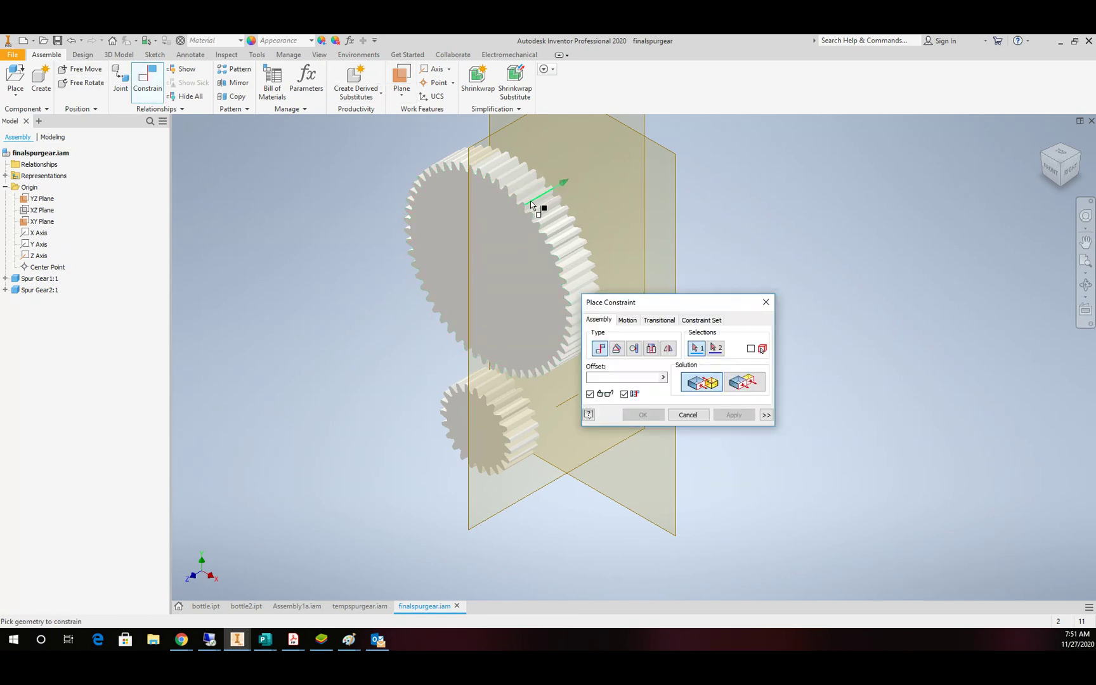
pyautogui.click(511, 234)
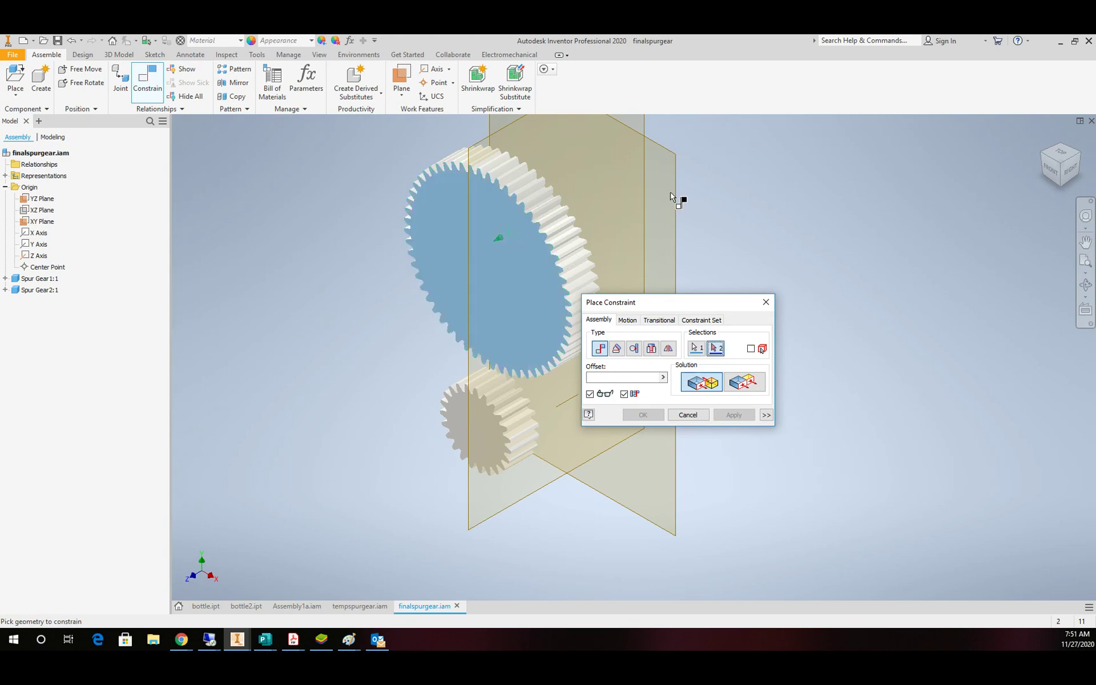
pyautogui.click(674, 192)
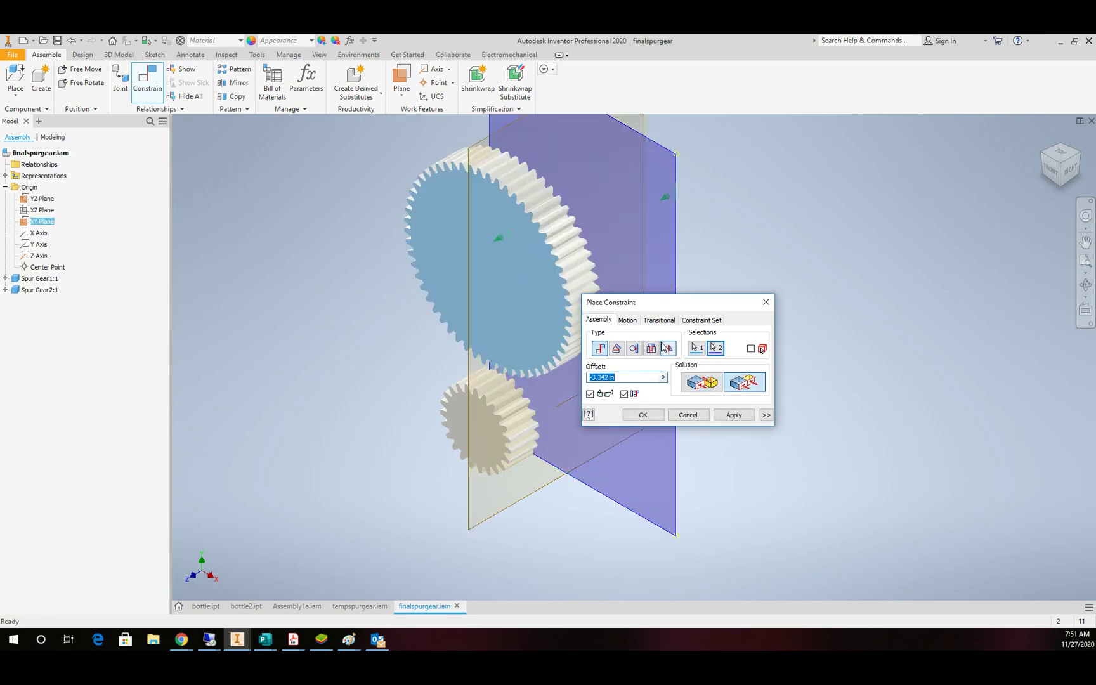
pyautogui.click(624, 394)
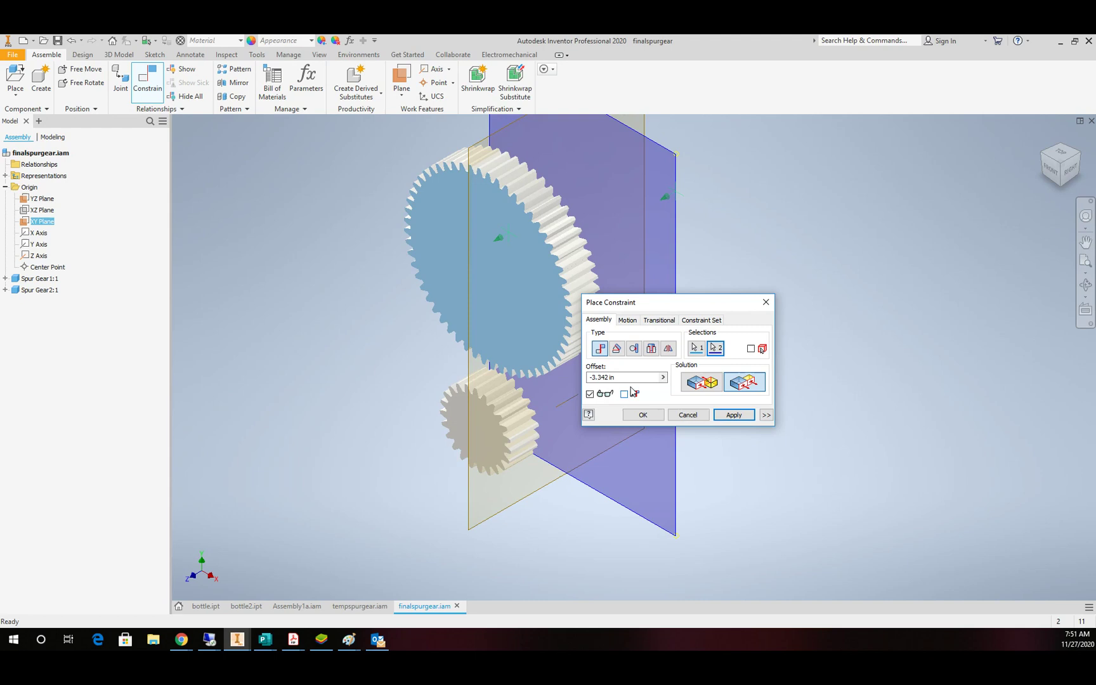
pyautogui.click(626, 377)
pyautogui.hotkey('ctrl', 'a')
pyautogui.write('0')
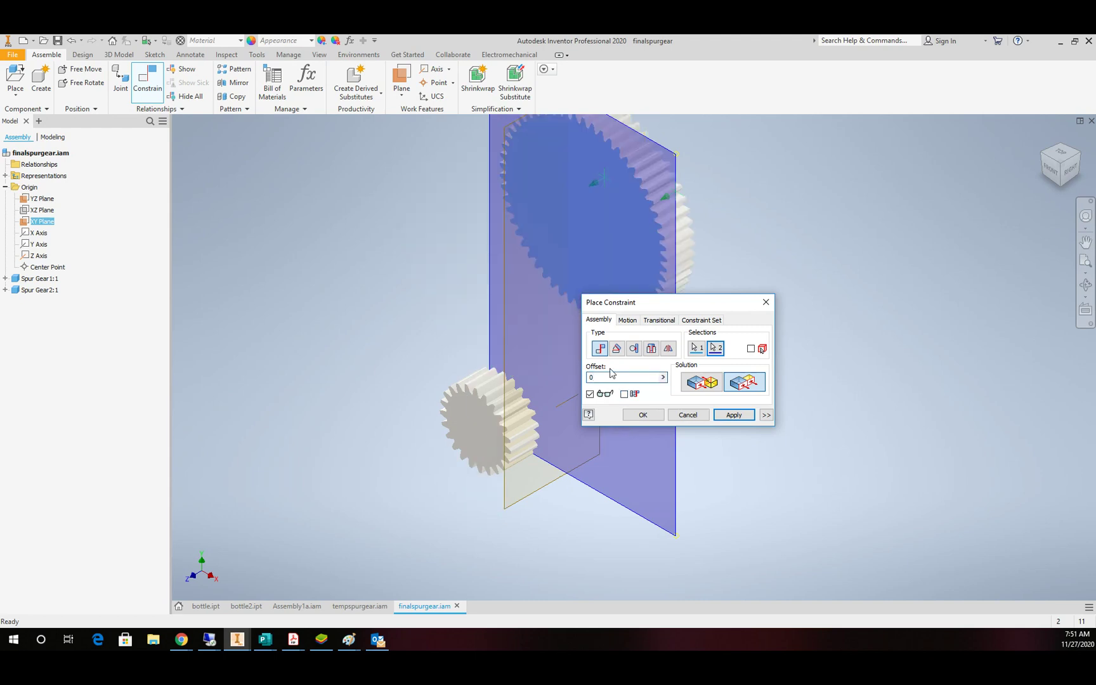
pyautogui.click(735, 416)
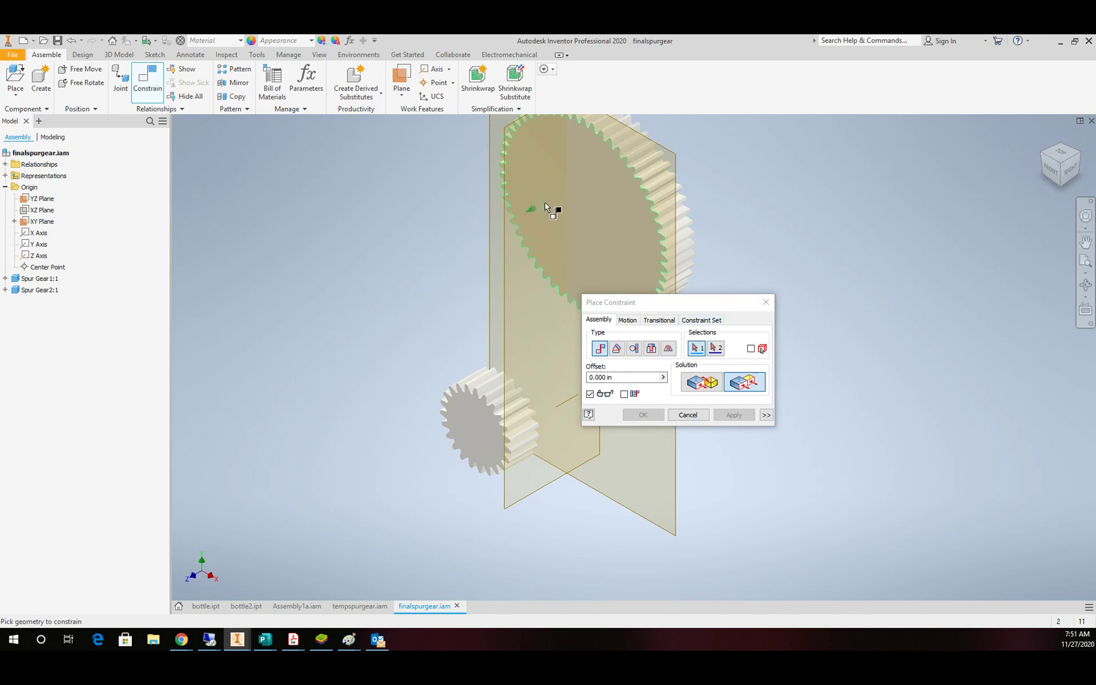
# Step: End constraint placement and open the large gear's part file from the assembly
pyautogui.scroll(3, 590, 208)
pyautogui.scroll(-3, 589, 213)
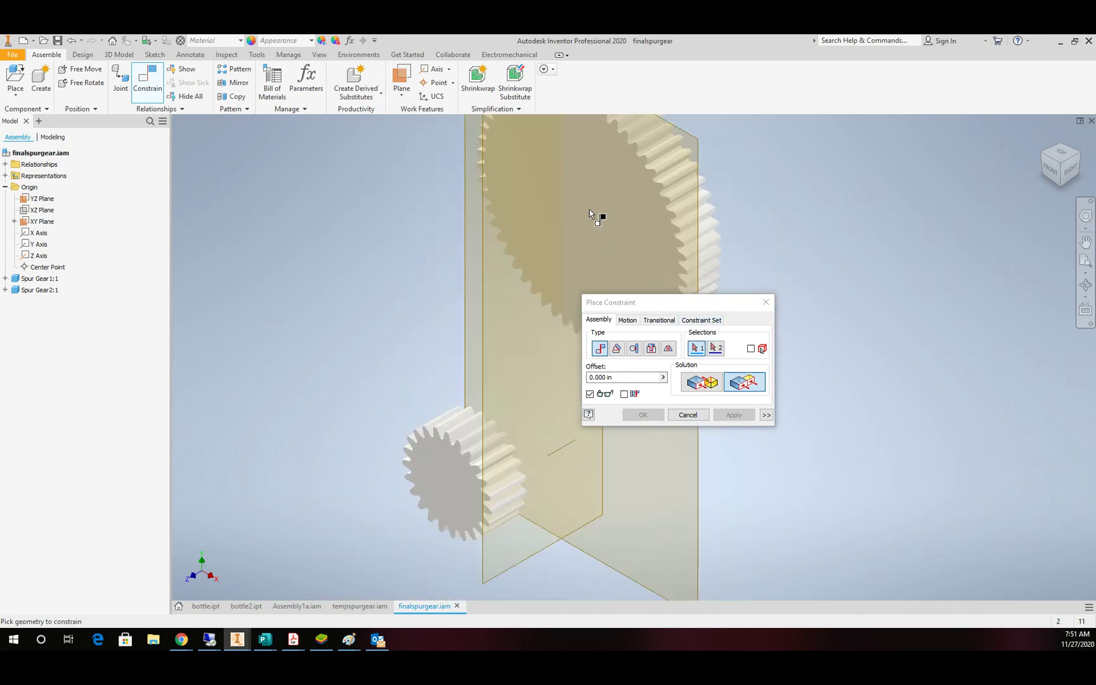
pyautogui.click(766, 302)
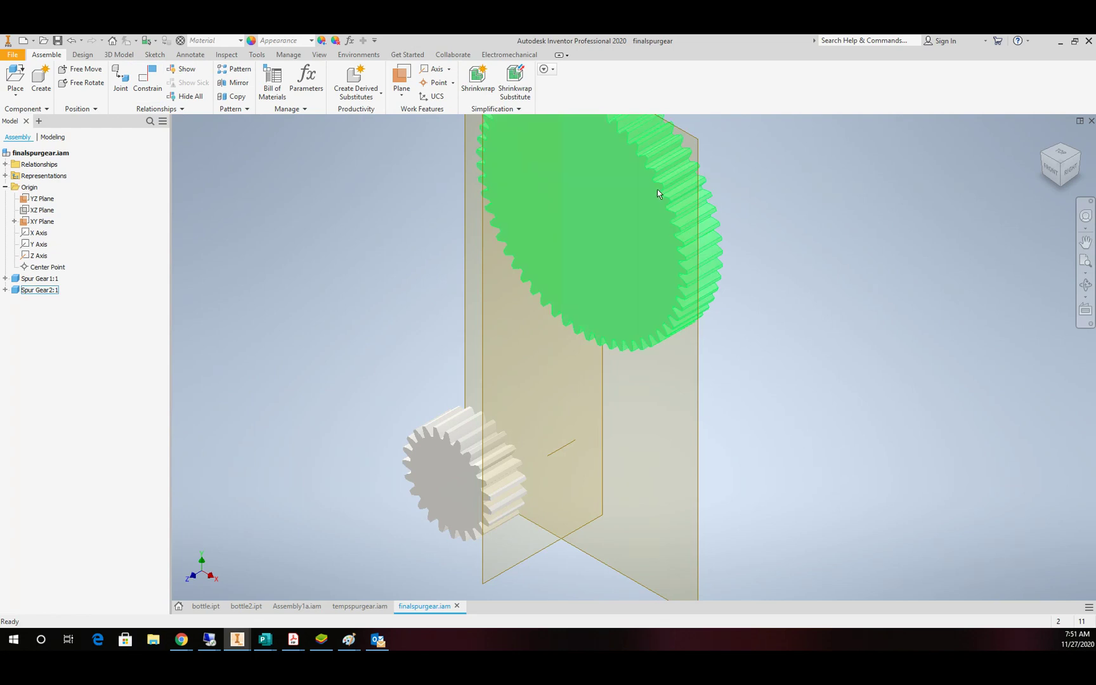
pyautogui.scroll(-5, 662, 201)
pyautogui.scroll(4, 662, 202)
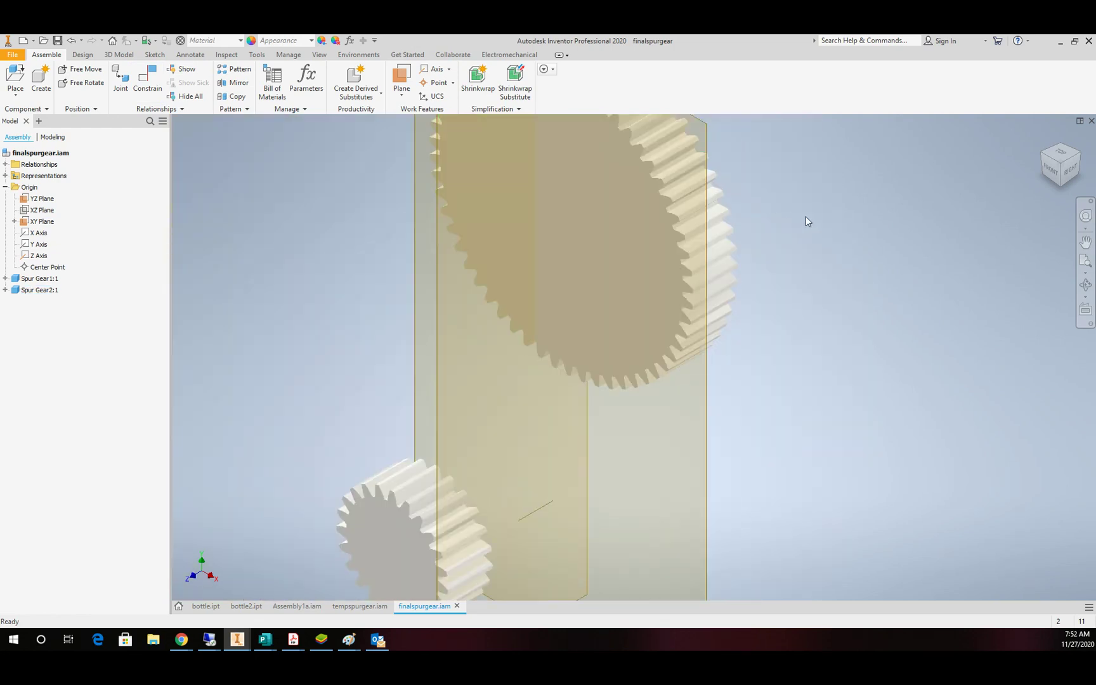
pyautogui.press('F2')
pyautogui.moveTo(802, 222); pyautogui.dragTo(797, 226)
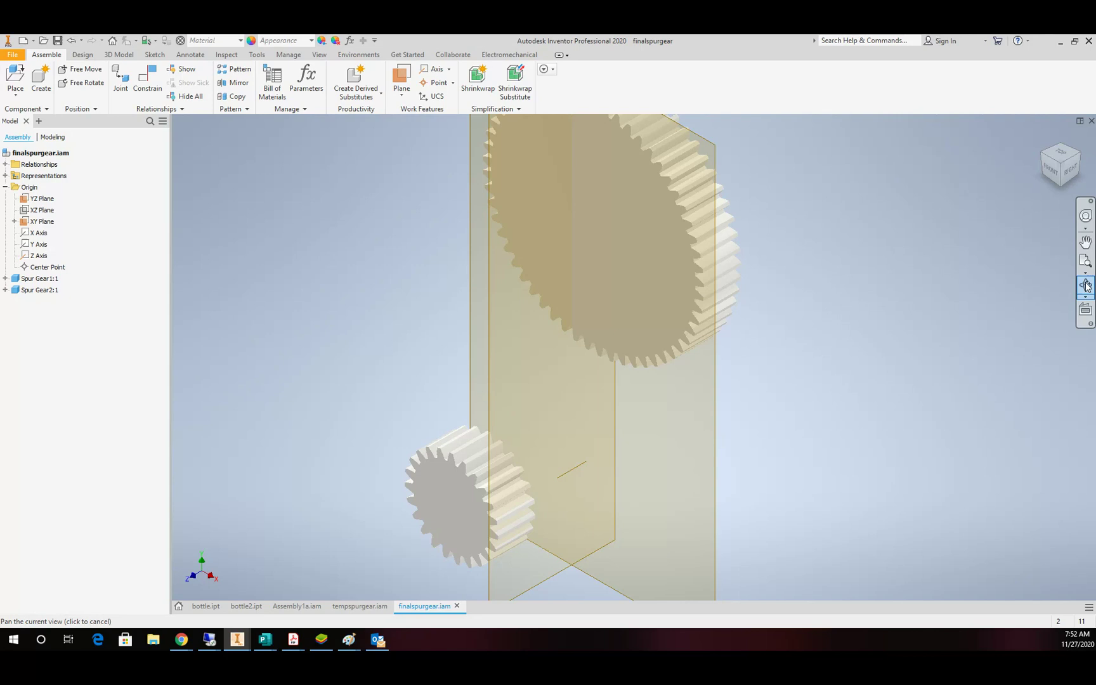
pyautogui.click(1085, 285)
pyautogui.moveTo(683, 279); pyautogui.dragTo(534, 354)
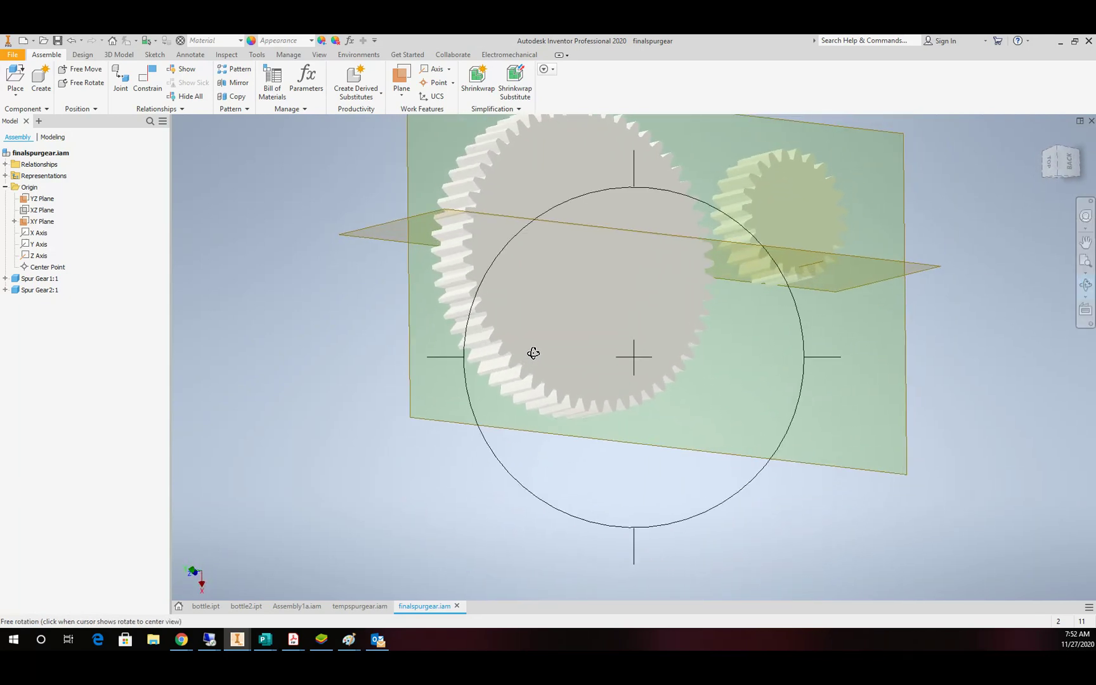
pyautogui.press('Escape')
pyautogui.click(528, 308)
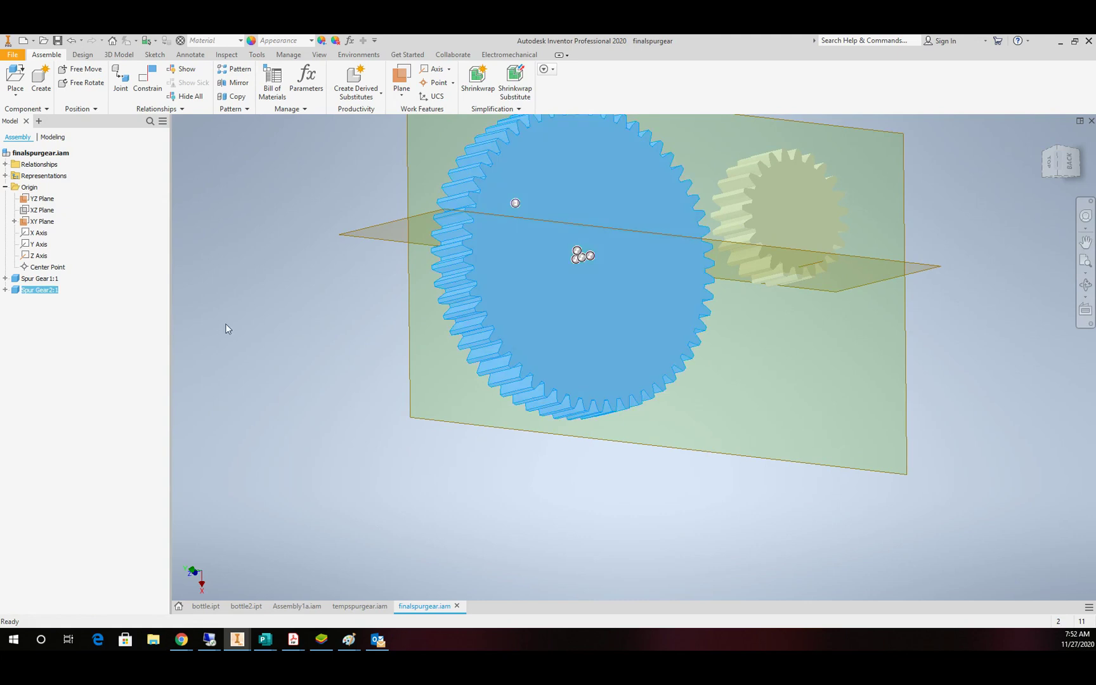
pyautogui.rightClick(28, 295)
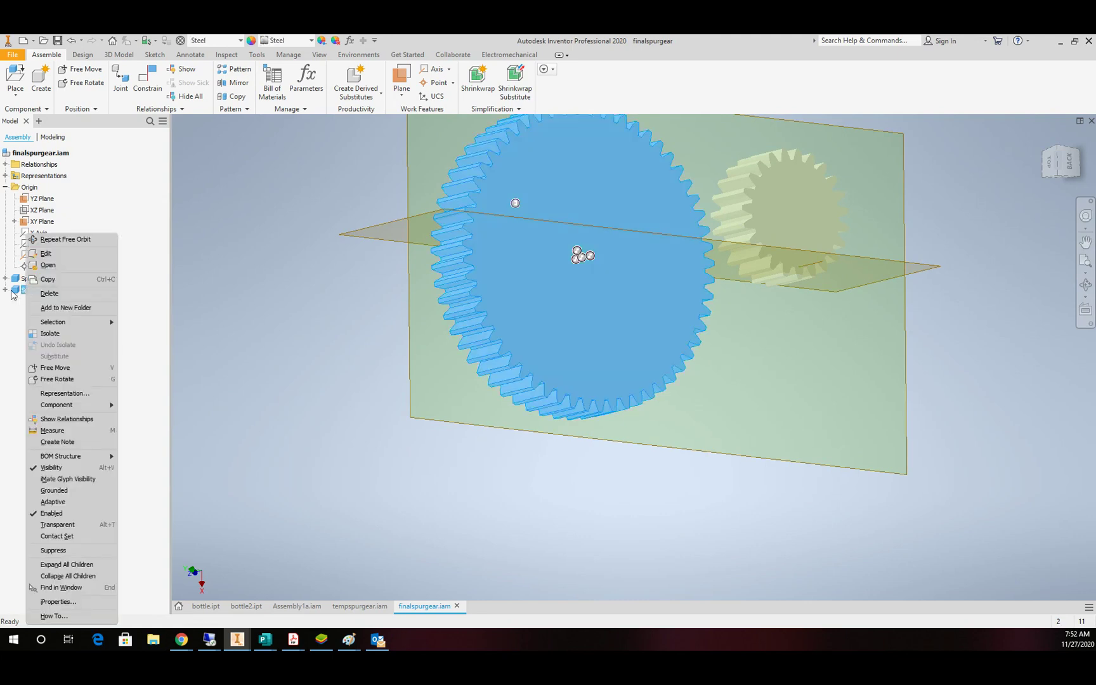
pyautogui.click(76, 276)
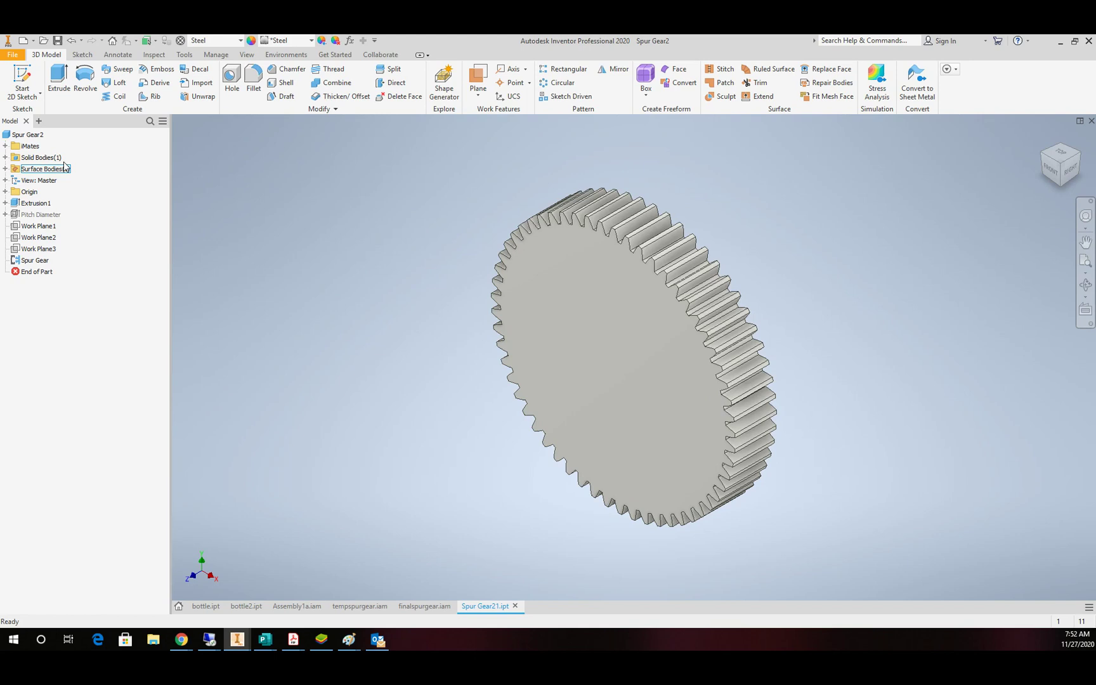
# Step: Sketch a circle centred on the origin on the large gear's front face
pyautogui.click(21, 81)
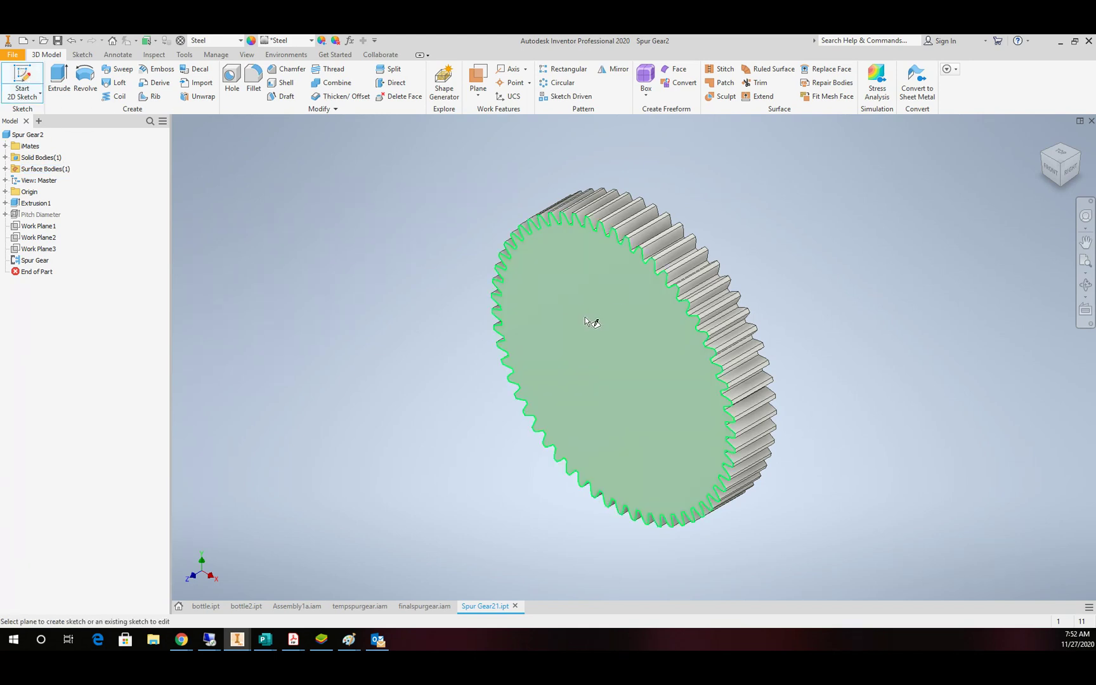
pyautogui.click(609, 297)
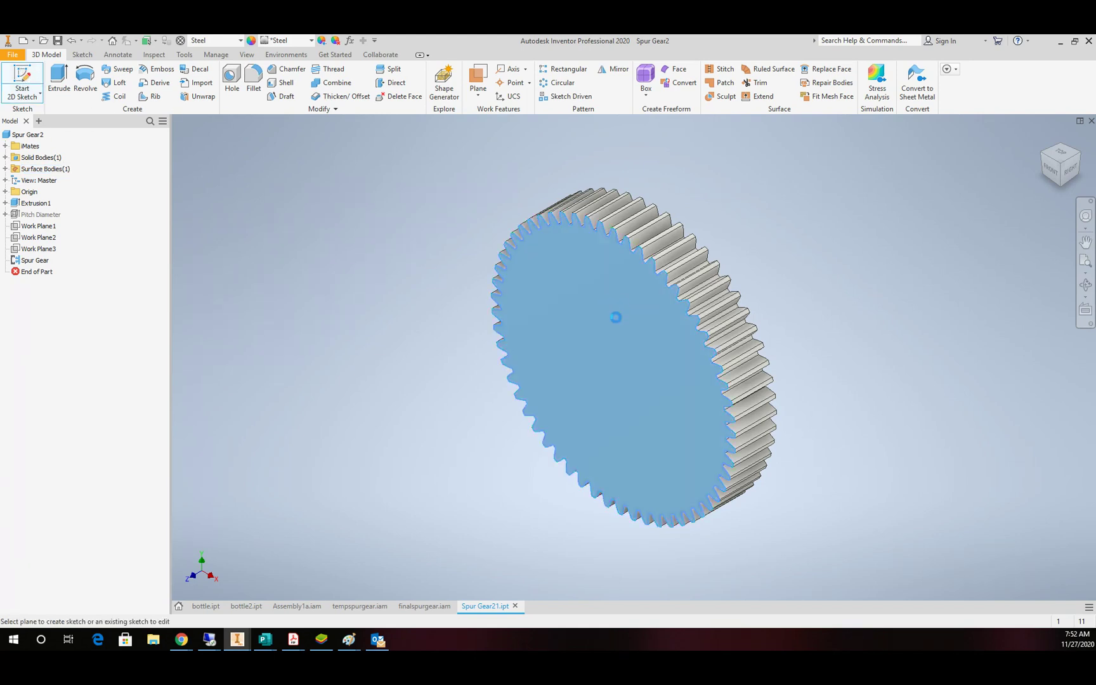
pyautogui.click(92, 82)
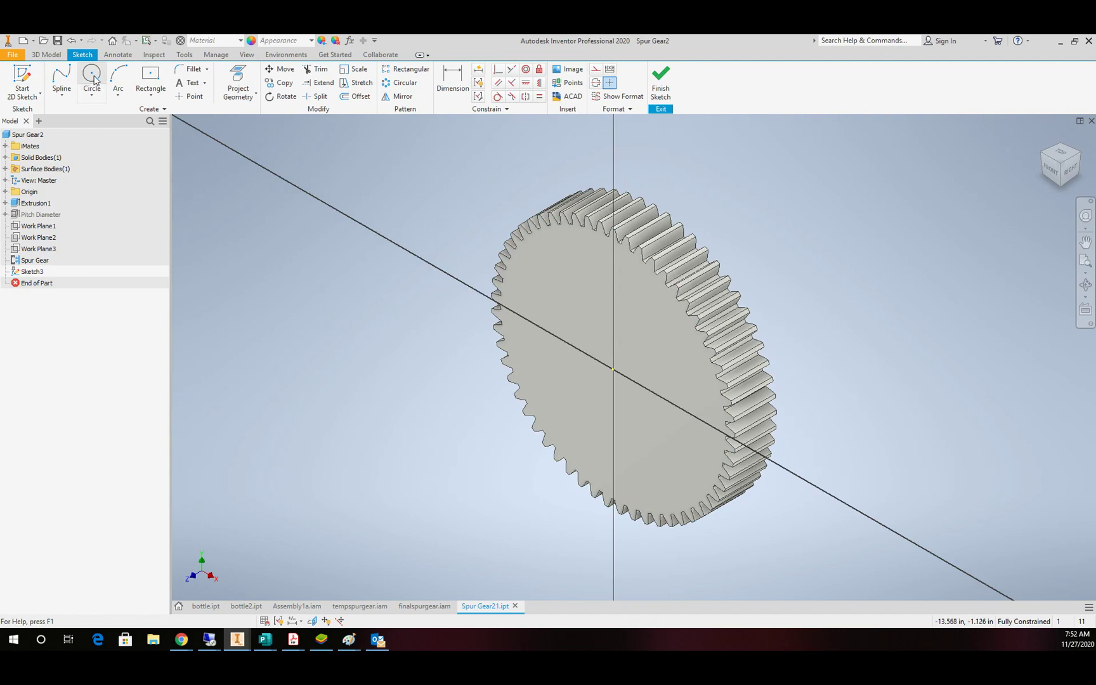
pyautogui.click(613, 368)
pyautogui.click(644, 362)
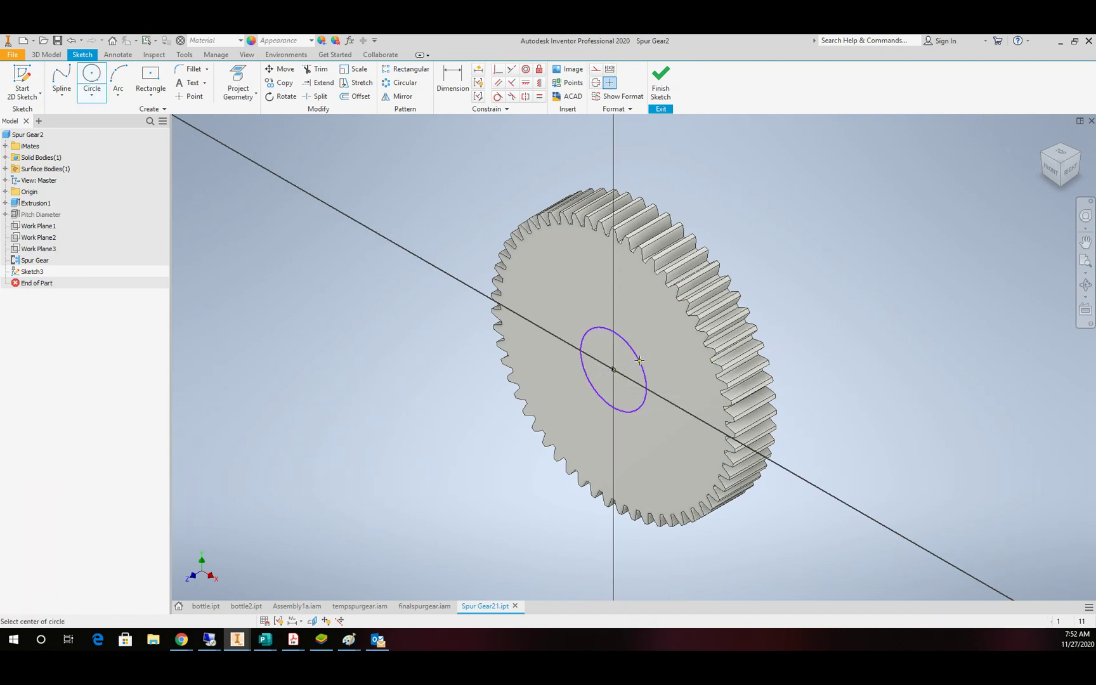
# Step: Finish the sketch and extrude the circle 1 in as a cut to make the large gear's centre hole
pyautogui.click(661, 79)
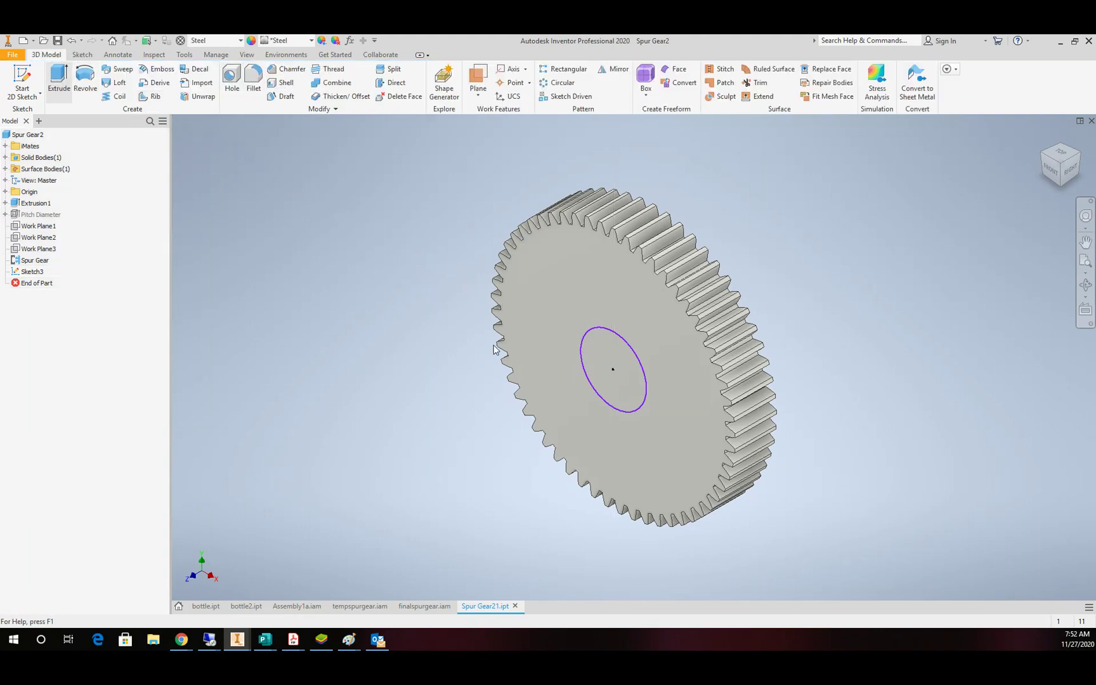
pyautogui.click(607, 356)
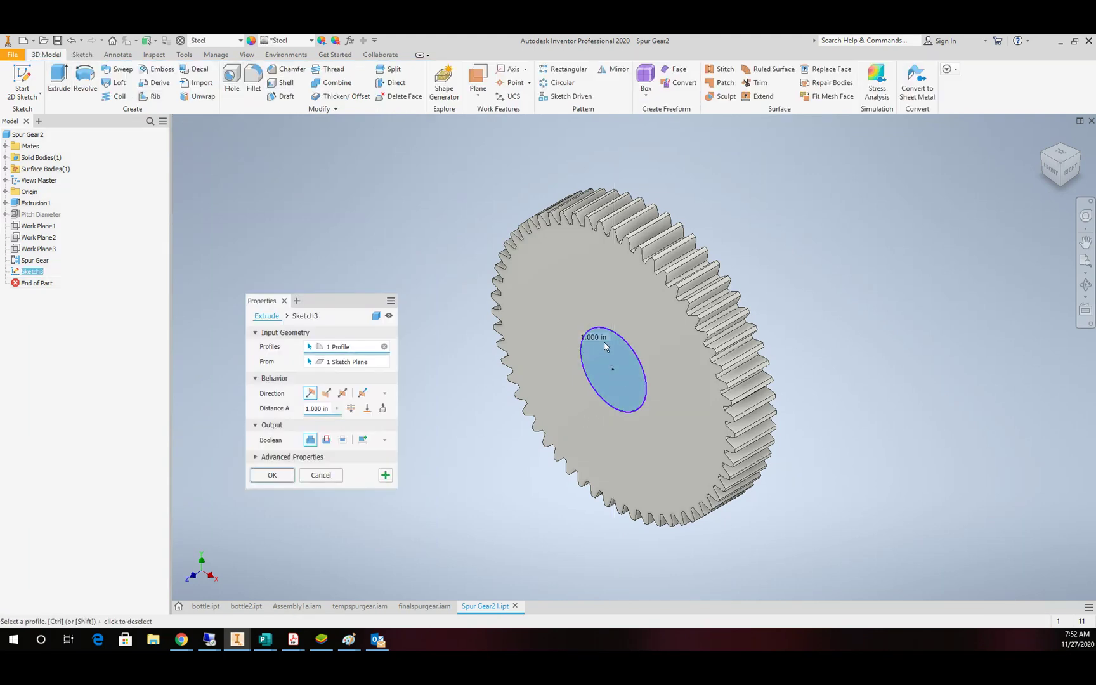
pyautogui.click(327, 440)
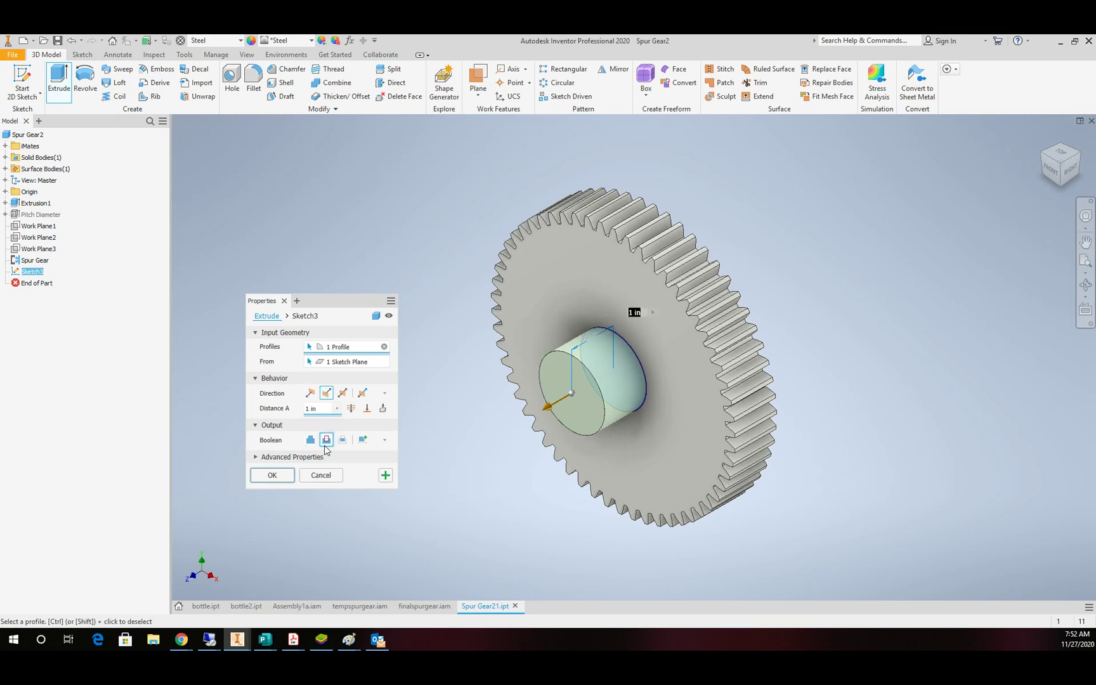
pyautogui.click(272, 475)
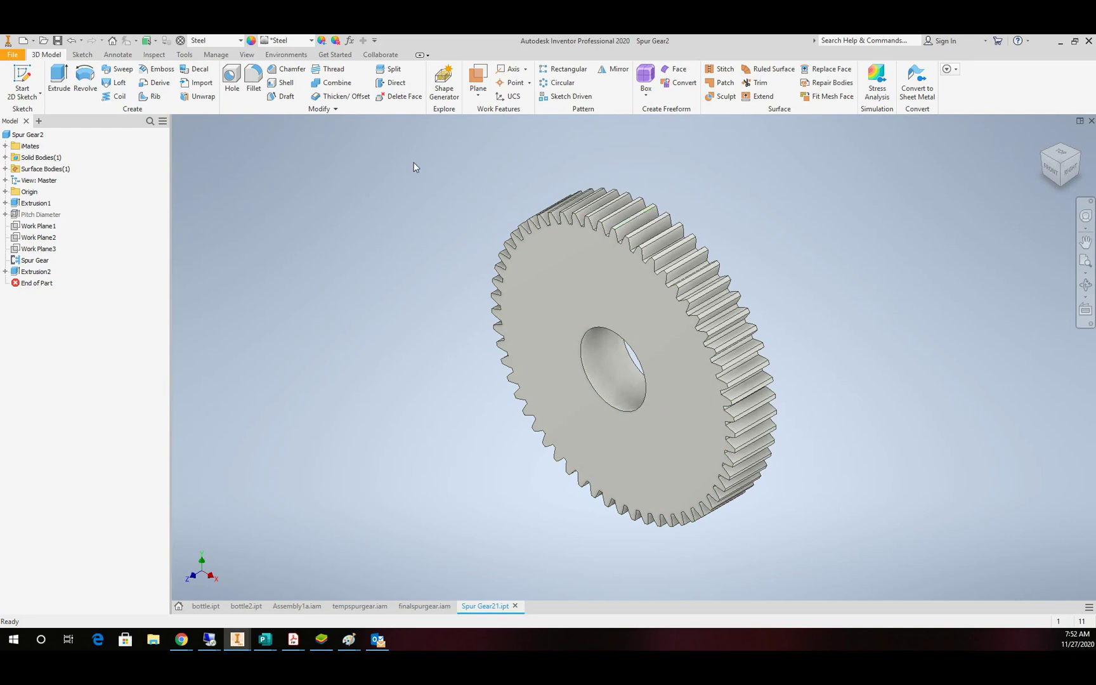
# Step: Make the large gear's Pitch Diameter surface visible
pyautogui.click(5, 169)
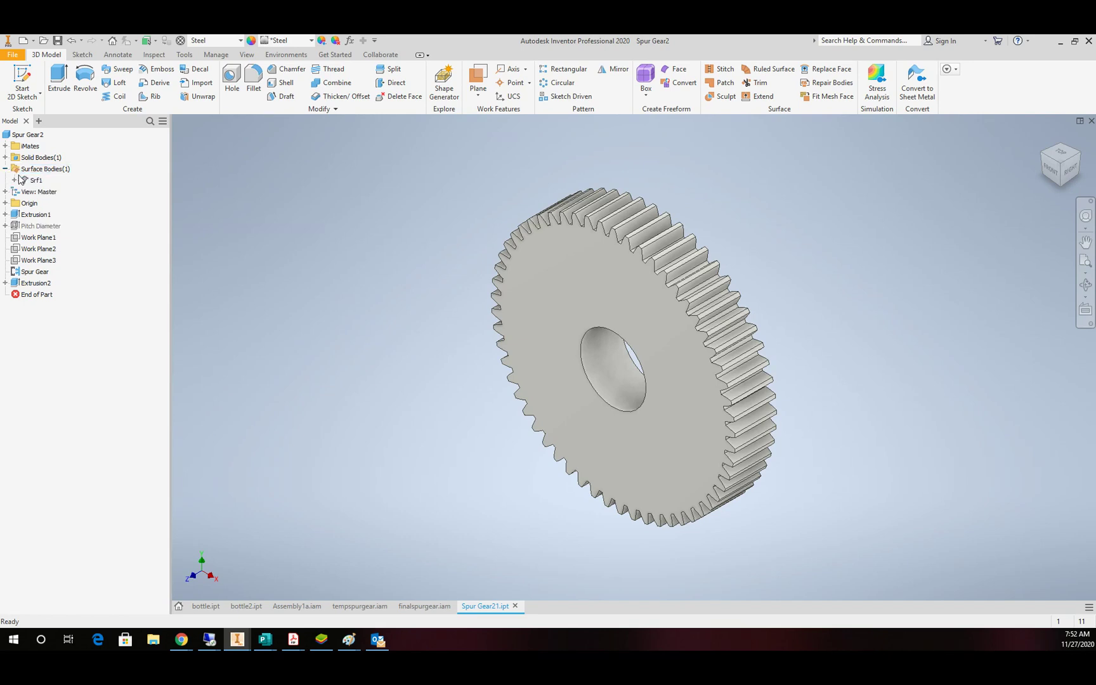
pyautogui.click(14, 181)
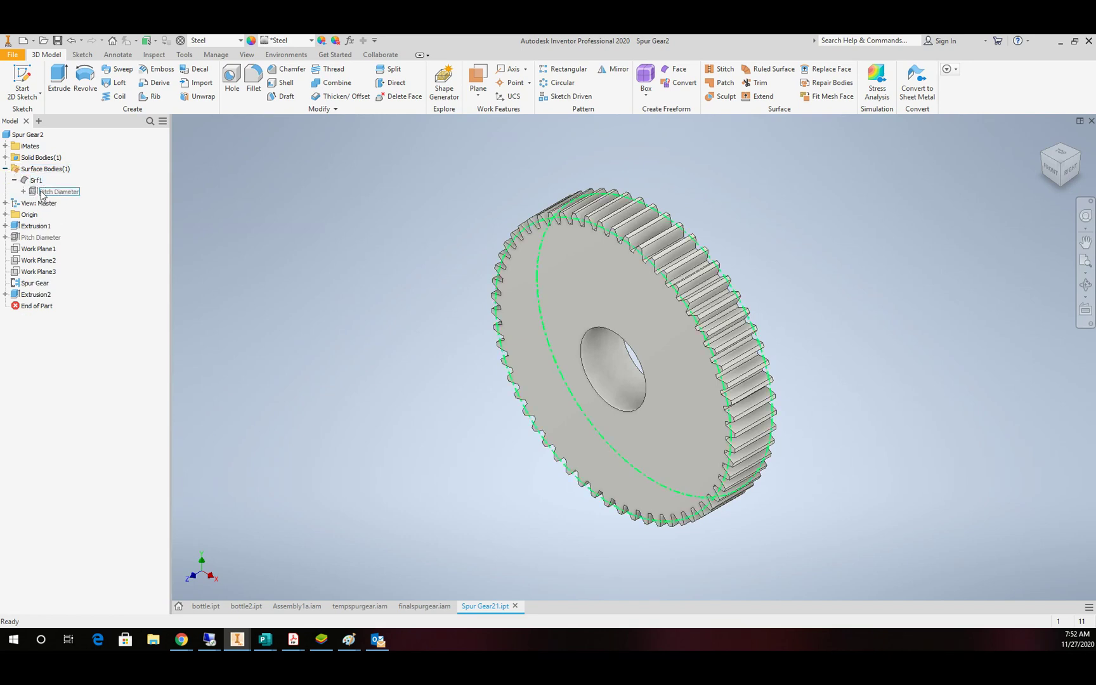
pyautogui.click(43, 193)
pyautogui.rightClick(43, 194)
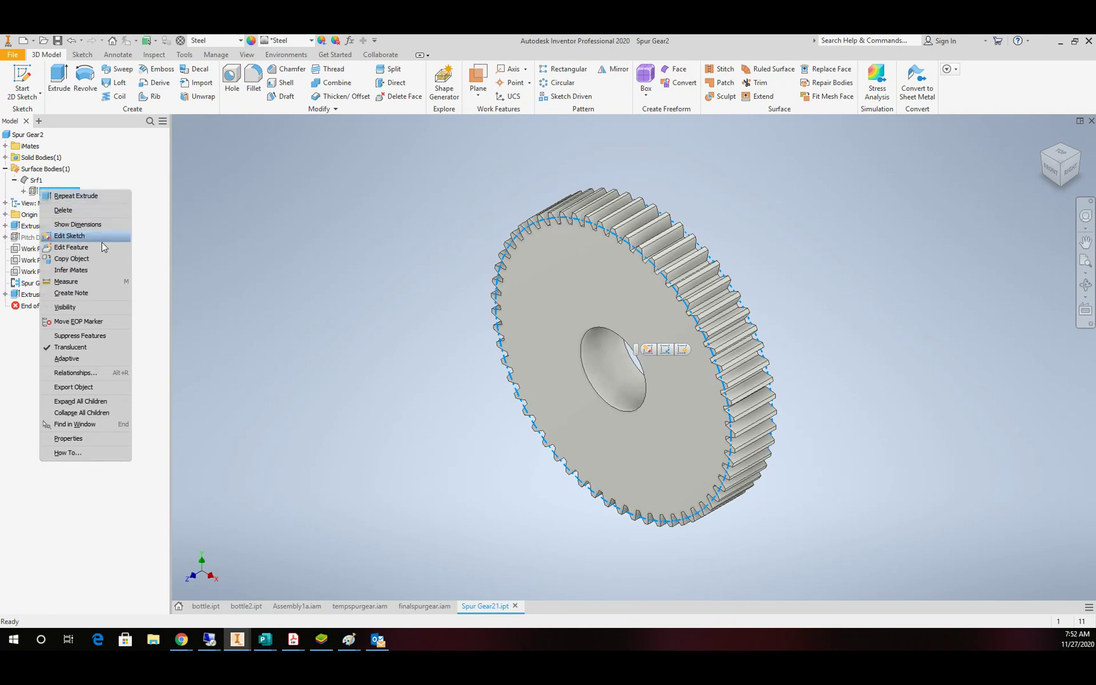
pyautogui.click(89, 308)
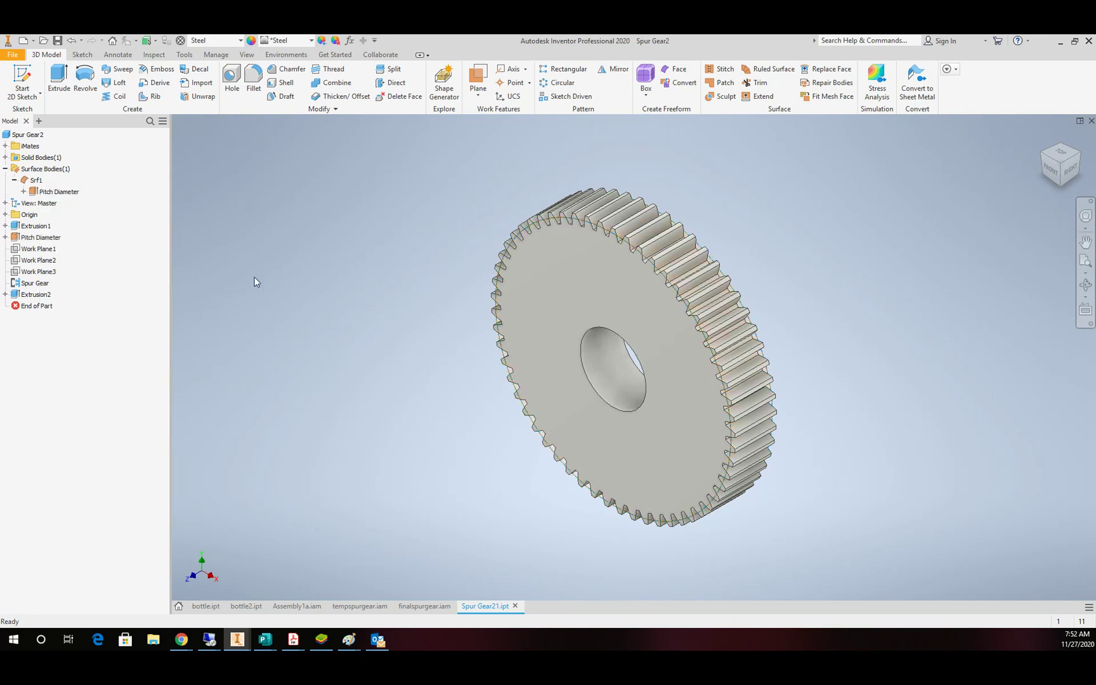
# Step: Return to the finalspurgear assembly and open the small gear's part file
pyautogui.click(424, 607)
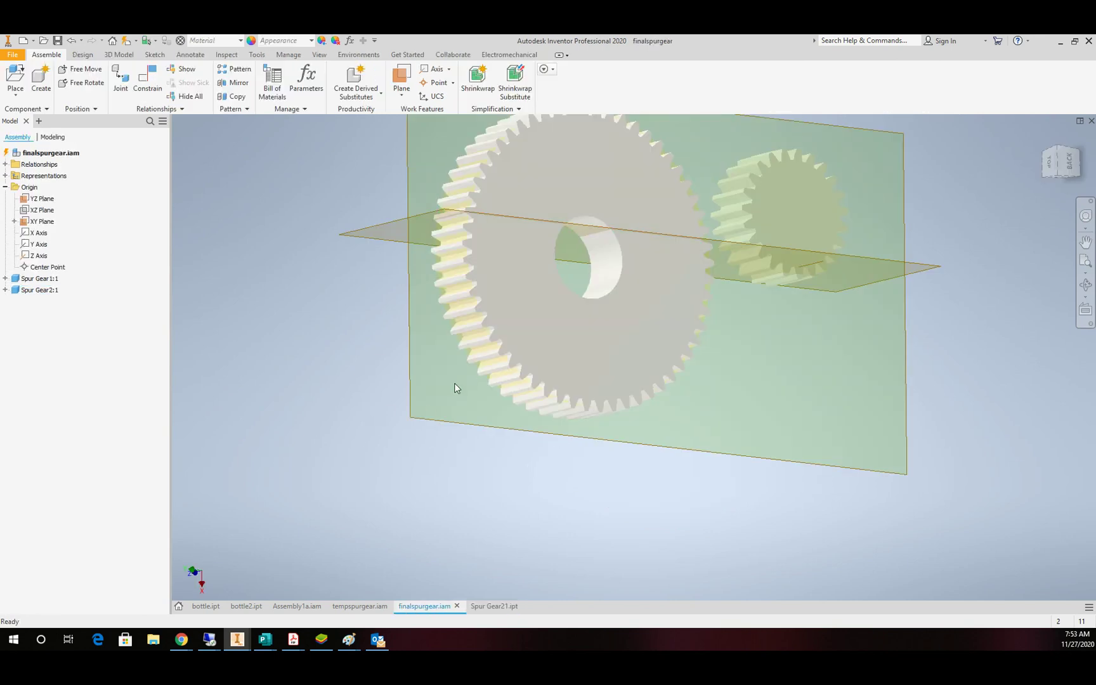
pyautogui.scroll(-5, 689, 271)
pyautogui.scroll(5, 692, 260)
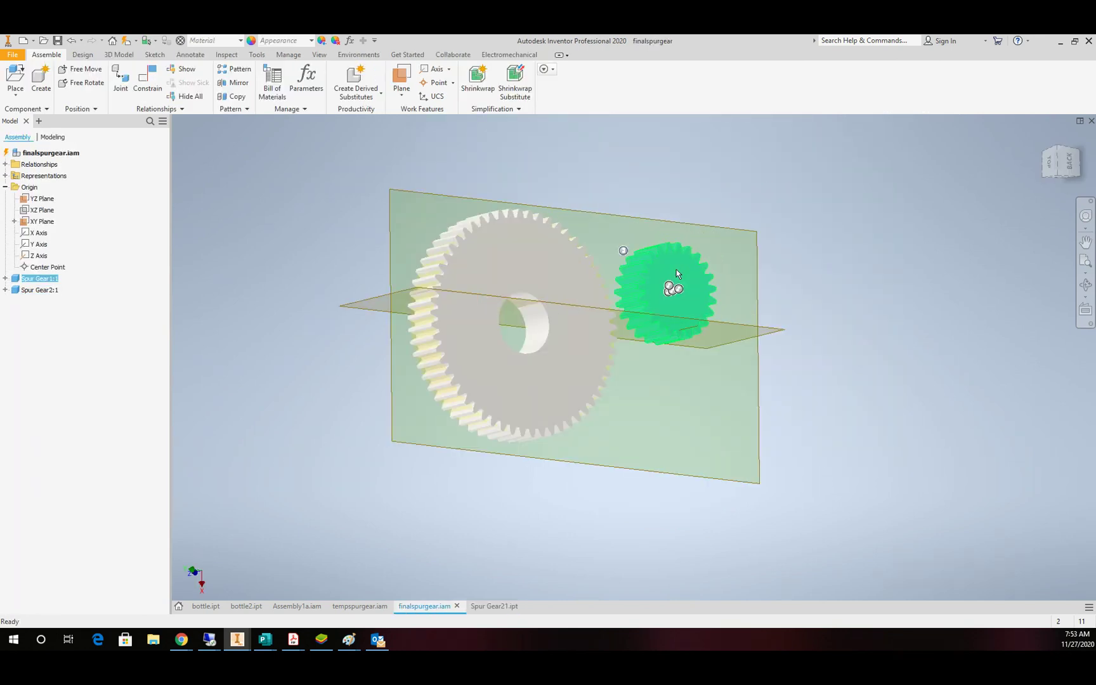
pyautogui.rightClick(677, 274)
pyautogui.click(680, 236)
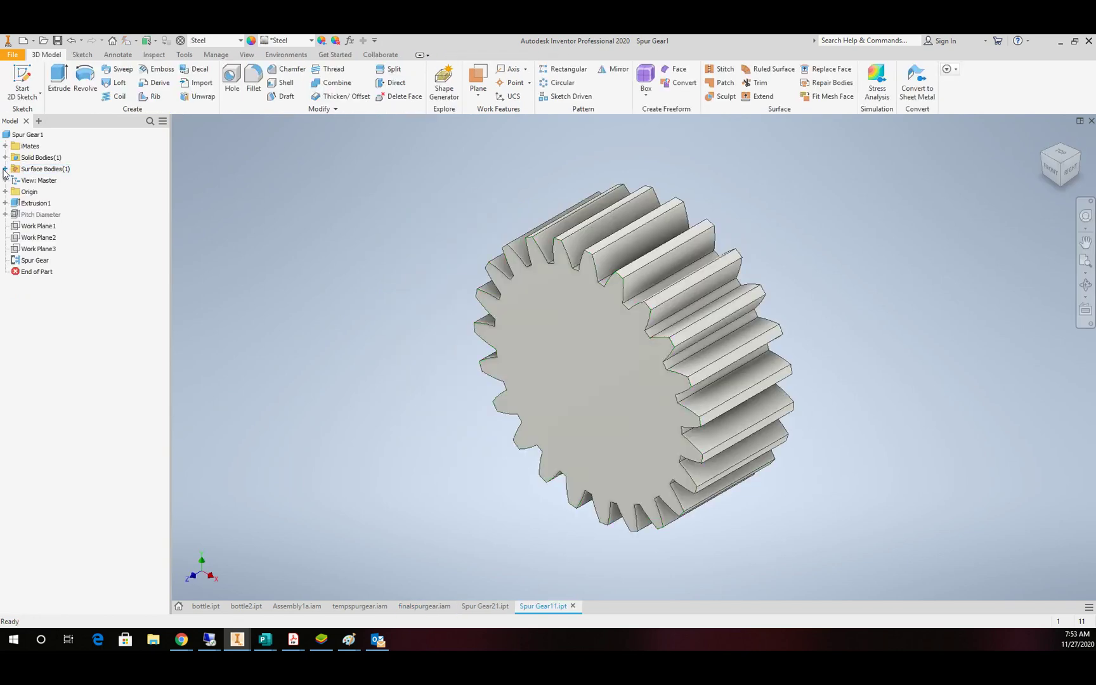
# Step: Make the small gear's Pitch Diameter surface visible
pyautogui.click(5, 169)
pyautogui.click(14, 180)
pyautogui.click(24, 191)
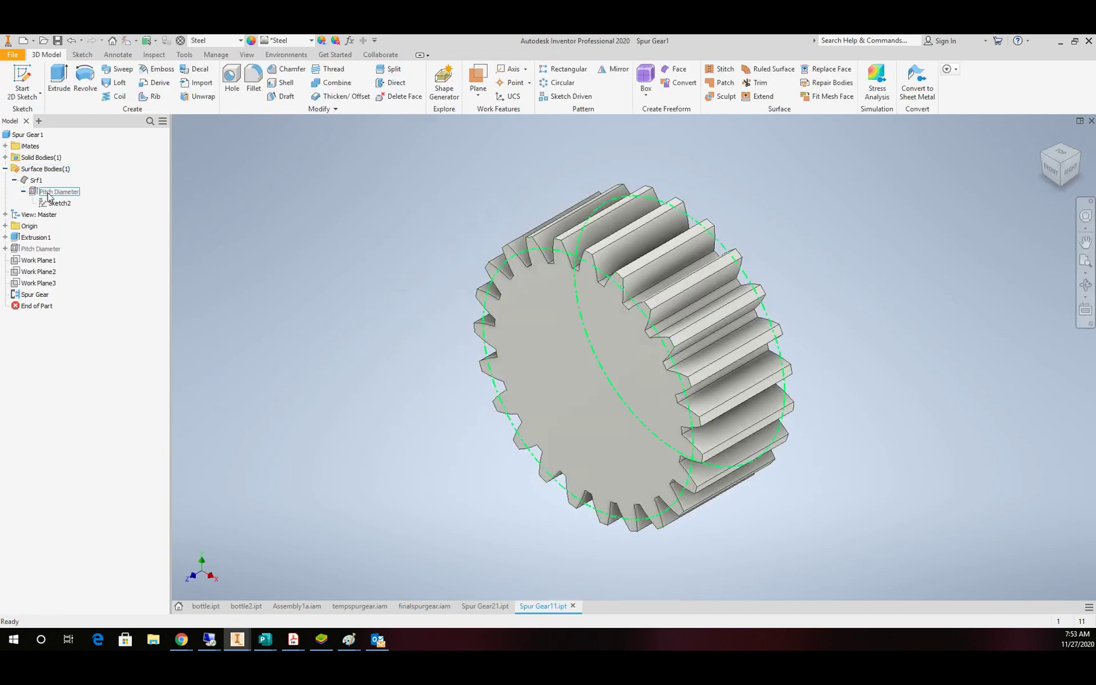
pyautogui.click(49, 194)
pyautogui.rightClick(50, 191)
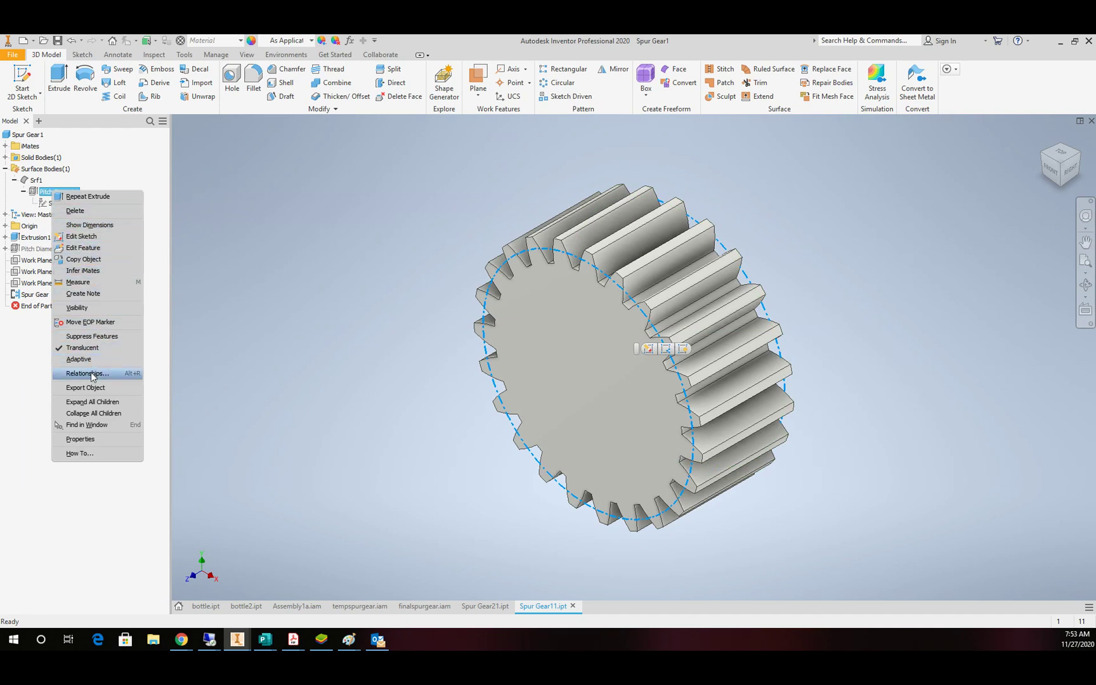
pyautogui.click(374, 357)
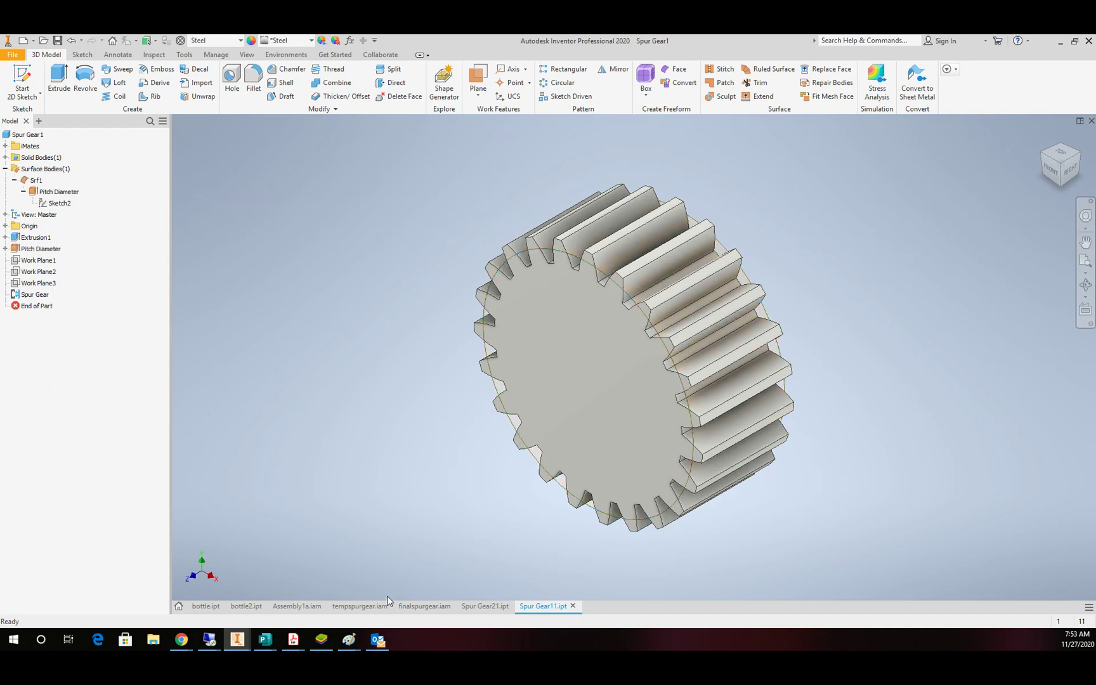
# Step: Back in the finalspurgear assembly, mate the axis of the large gear's pitch surface to the assembly's Z axis at 0 offset
pyautogui.click(424, 606)
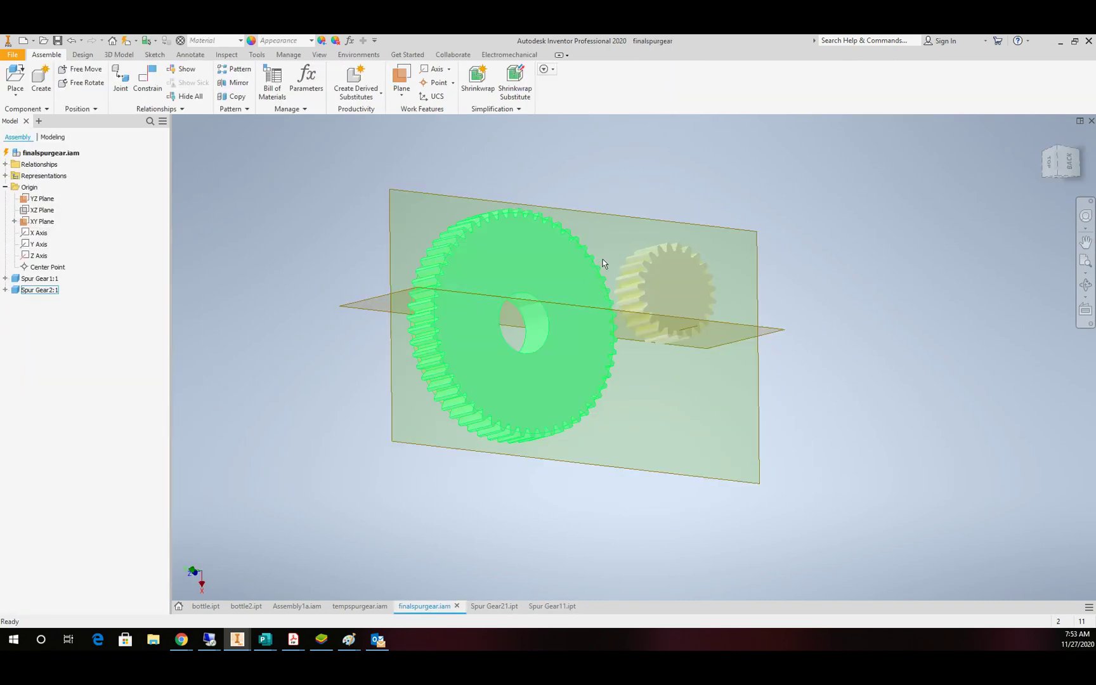
pyautogui.scroll(3, 676, 156)
pyautogui.scroll(-3, 470, 194)
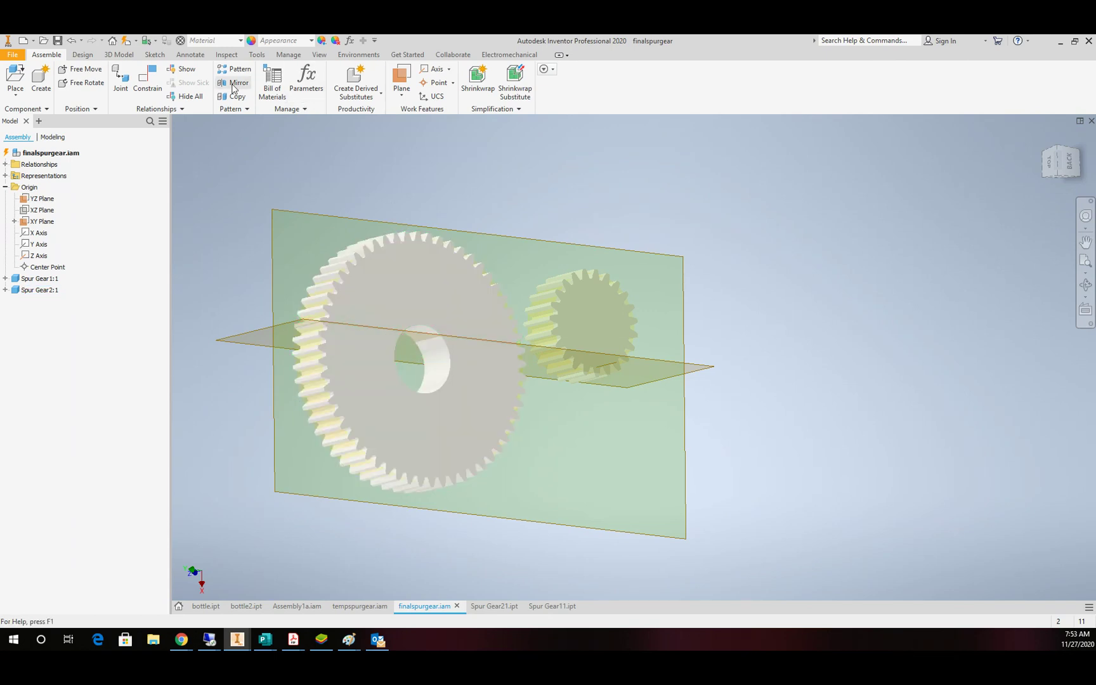
pyautogui.click(152, 78)
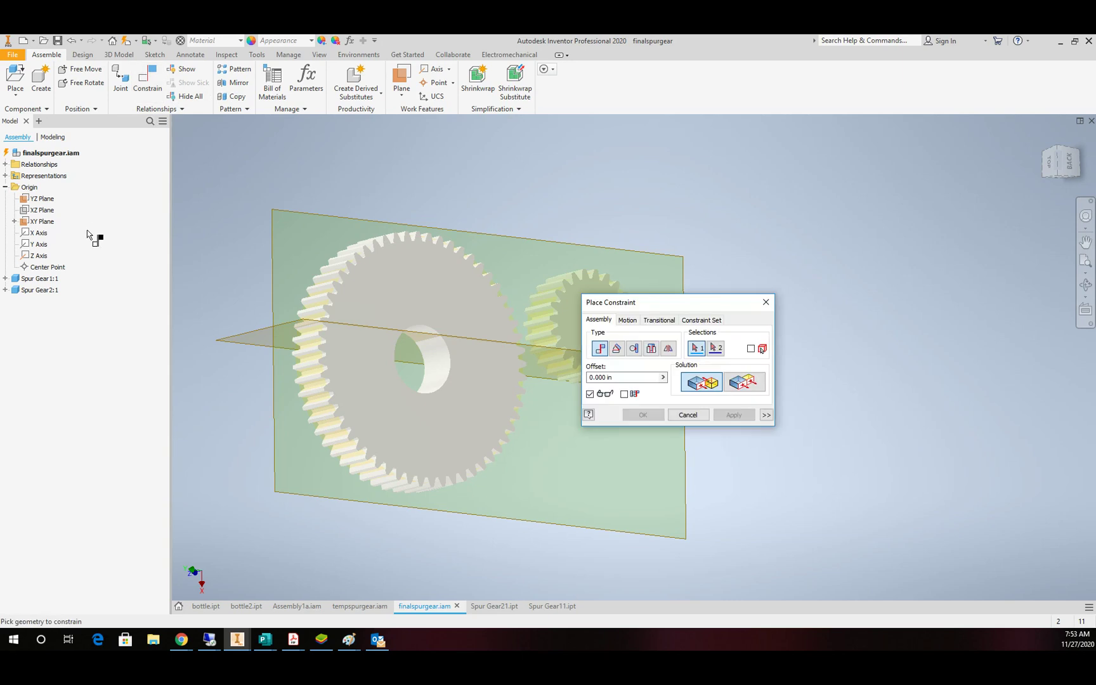
pyautogui.click(29, 257)
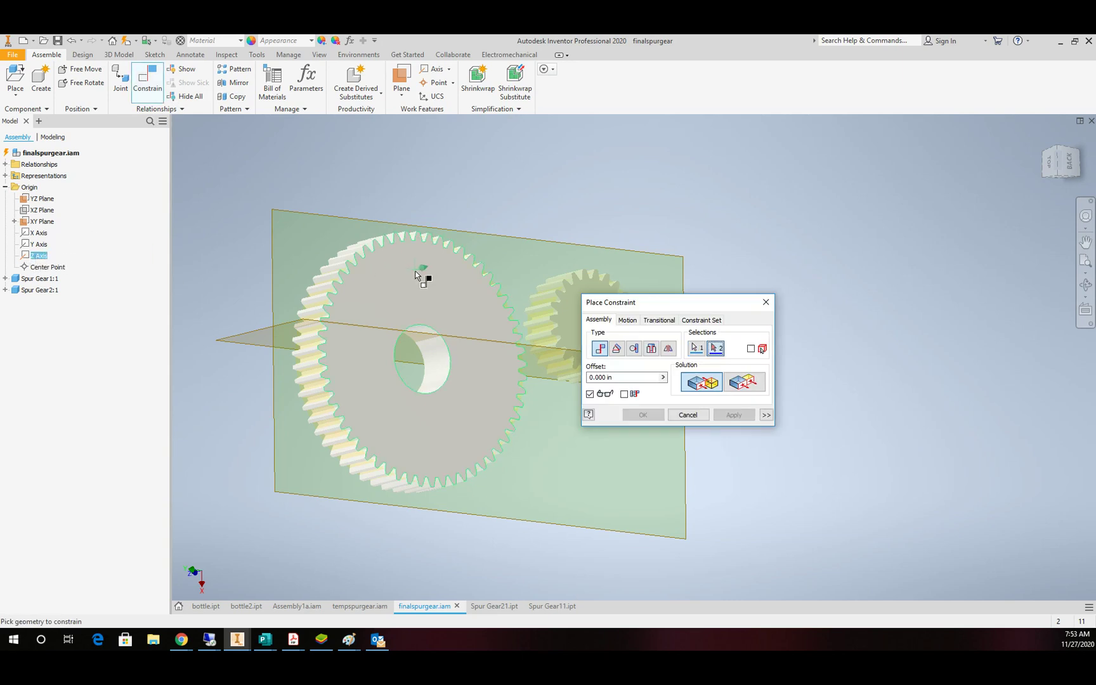
pyautogui.scroll(-5, 339, 292)
pyautogui.click(262, 295)
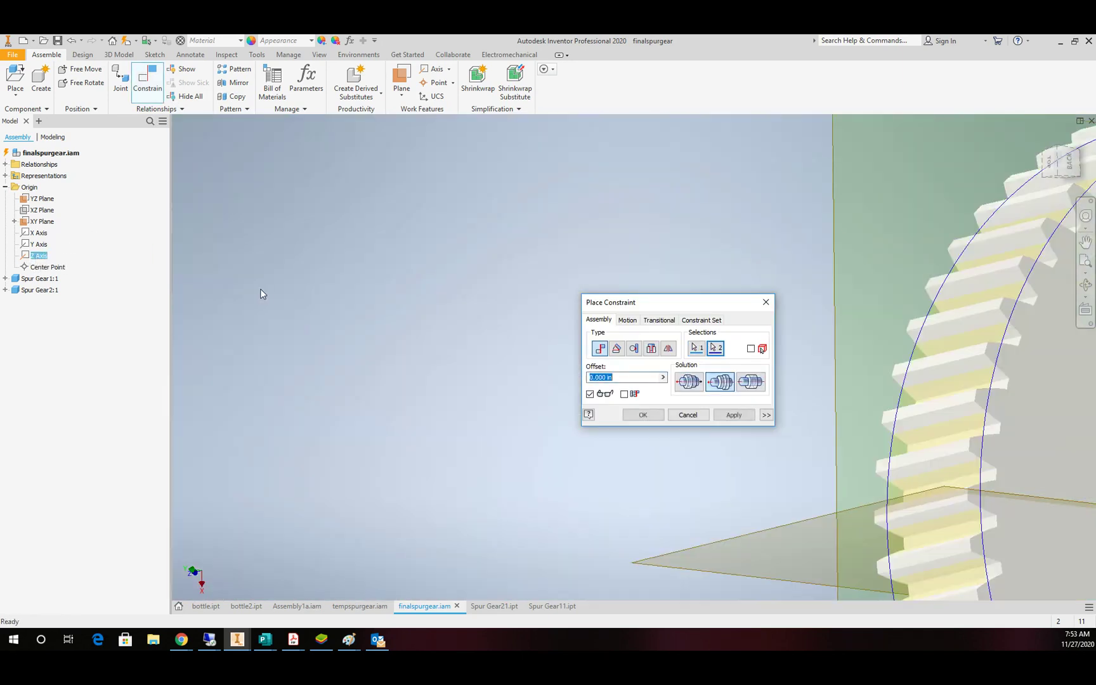
pyautogui.click(736, 415)
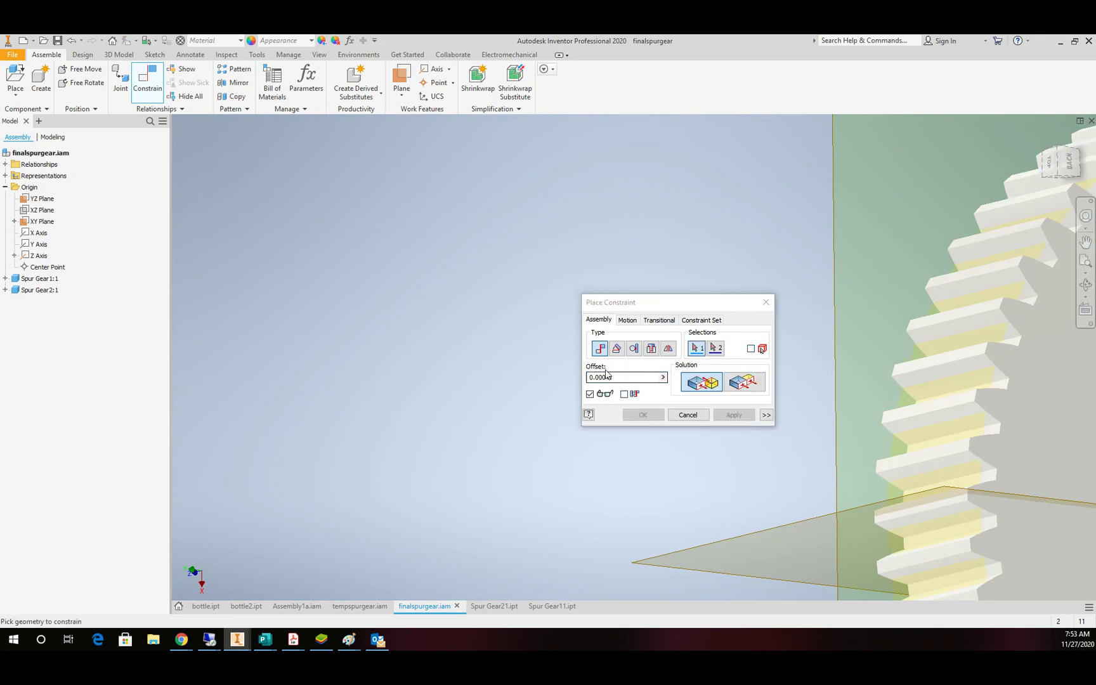
pyautogui.scroll(5, 511, 327)
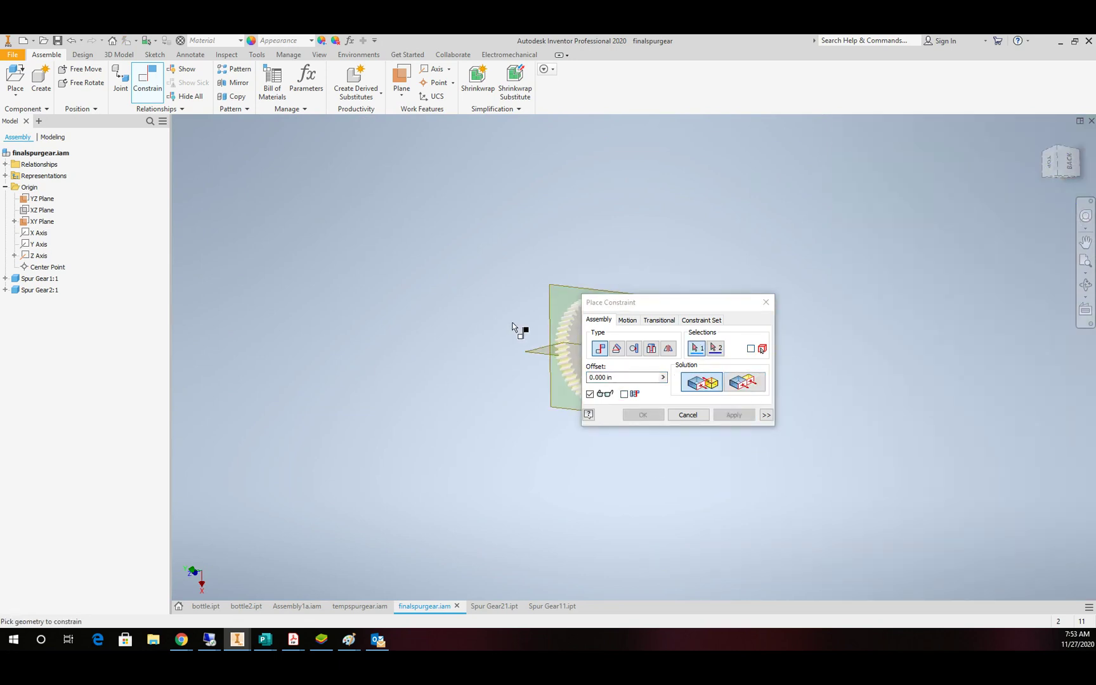
pyautogui.click(766, 302)
# Step: Turn the large gear about the Z axis to check its remaining freedom of movement
pyautogui.scroll(-3, 707, 287)
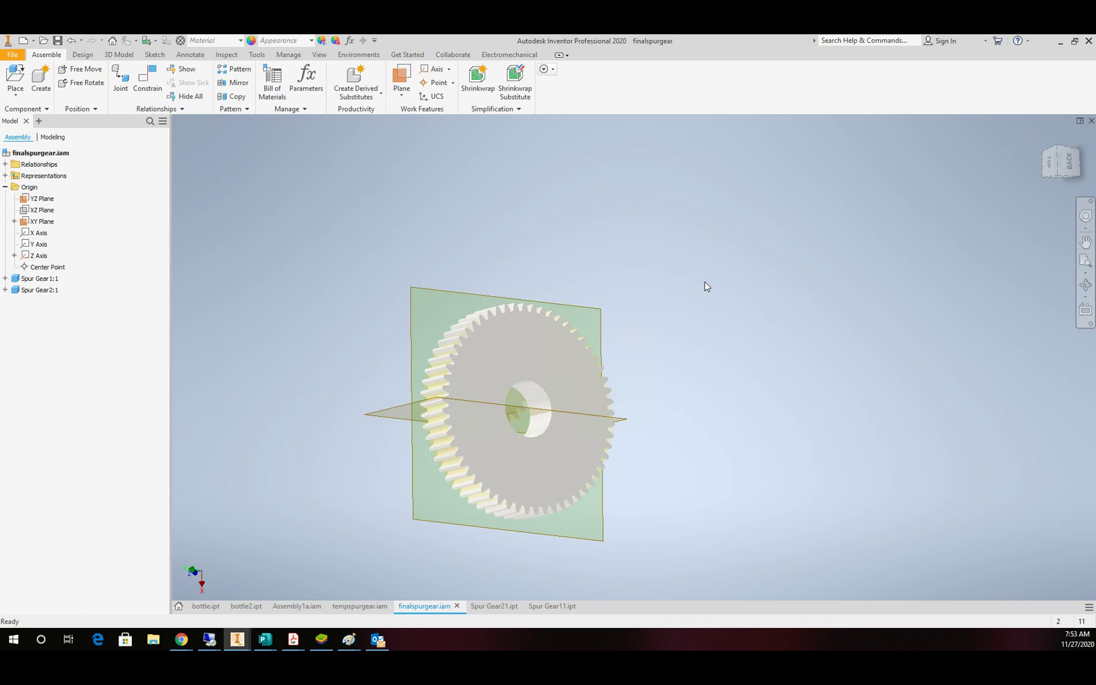
pyautogui.click(479, 365)
pyautogui.moveTo(480, 365); pyautogui.dragTo(509, 416)
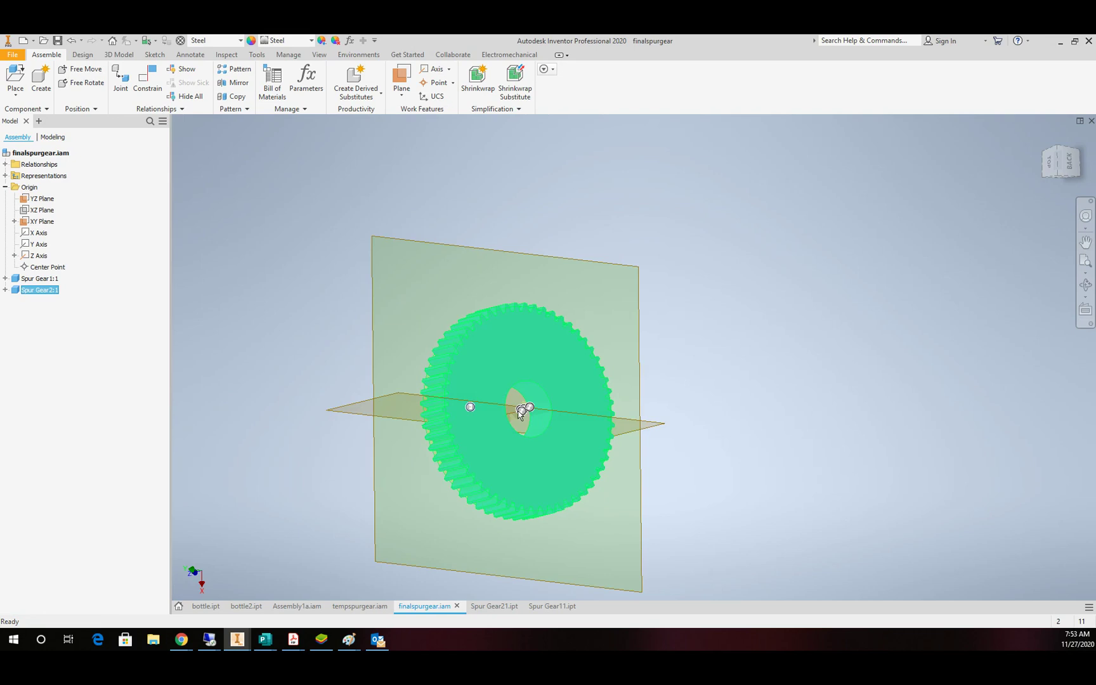
# Step: Move the small gear out from behind the large gear so that it sits clear beside it
pyautogui.scroll(-5, 520, 410)
pyautogui.scroll(5, 521, 406)
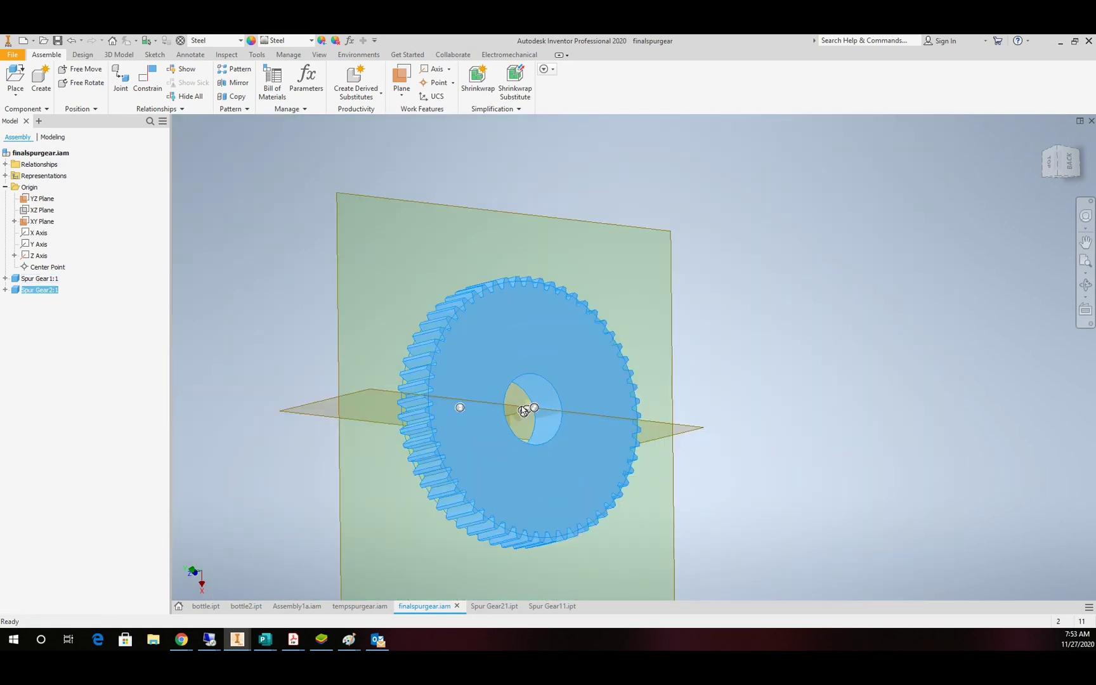
pyautogui.click(127, 315)
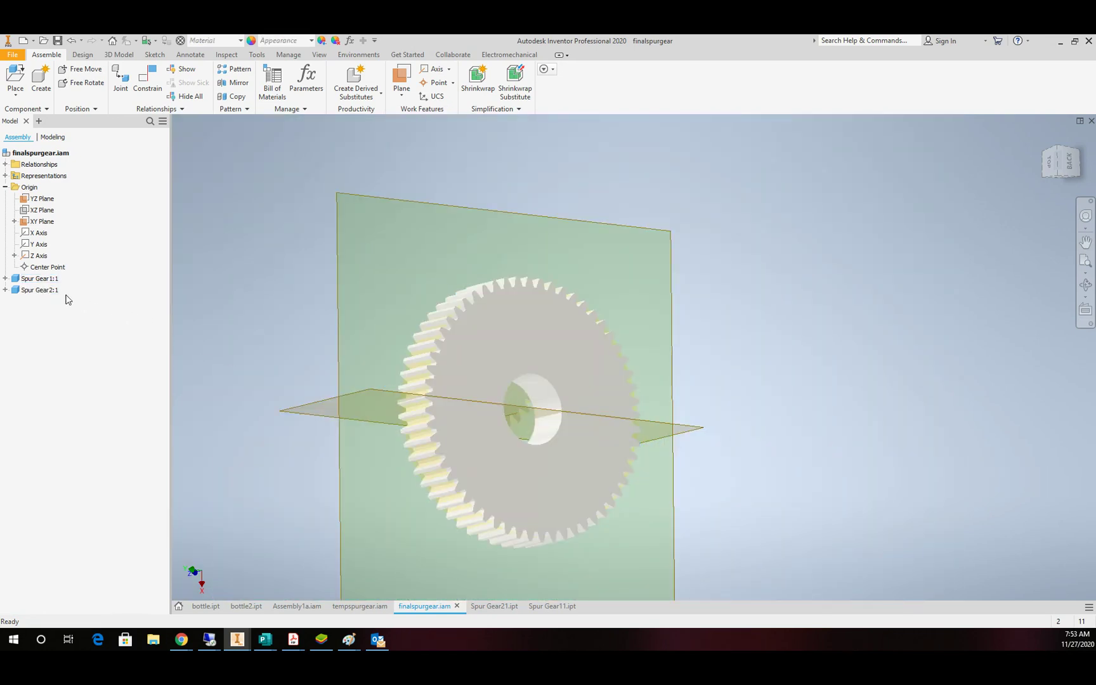
pyautogui.click(36, 290)
pyautogui.click(258, 291)
pyautogui.click(40, 279)
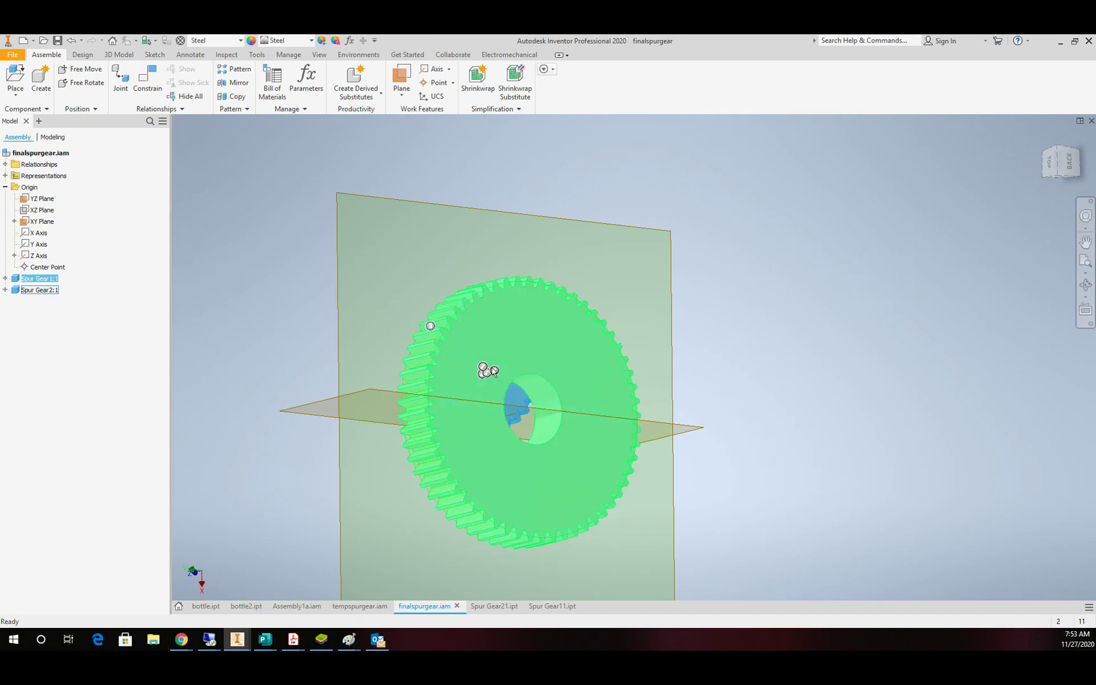
pyautogui.moveTo(516, 392); pyautogui.dragTo(804, 388)
pyautogui.scroll(-3, 884, 317)
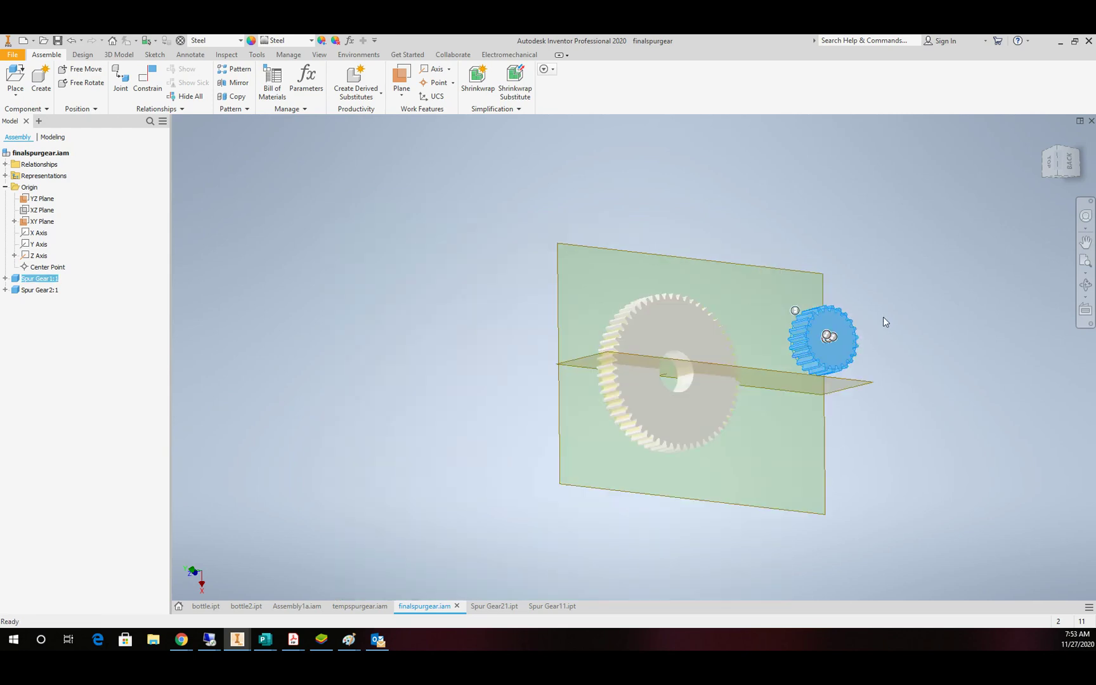
pyautogui.scroll(4, 883, 317)
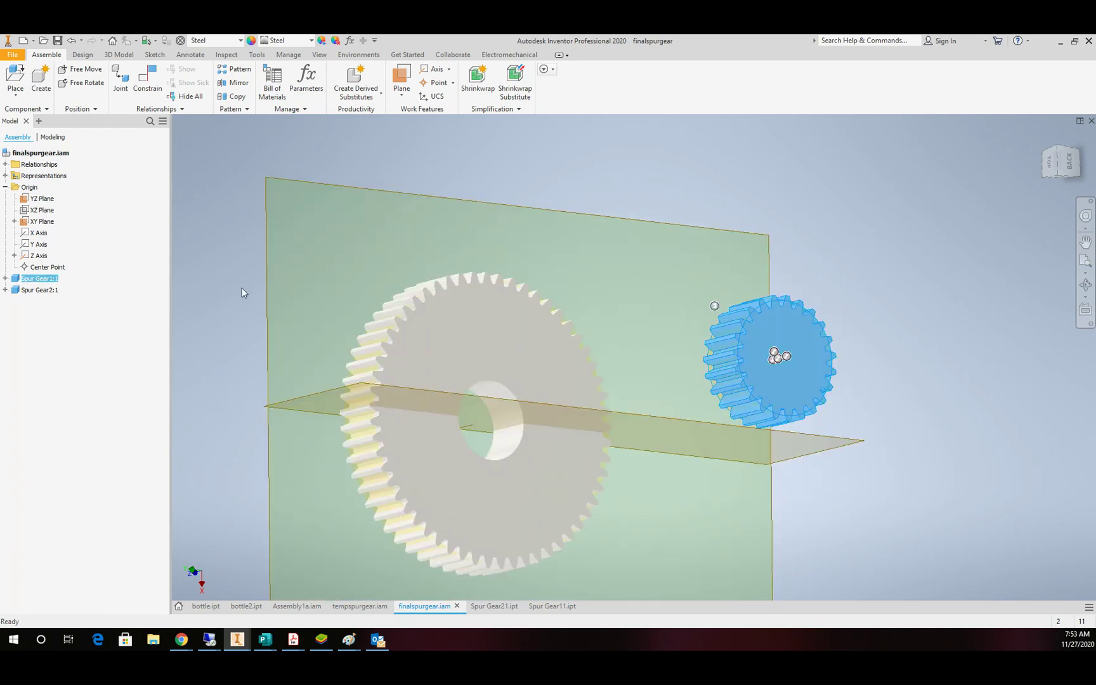
# Step: Mate the small gear's own Z axis to the assembly's YZ plane at 0 offset
pyautogui.click(5, 279)
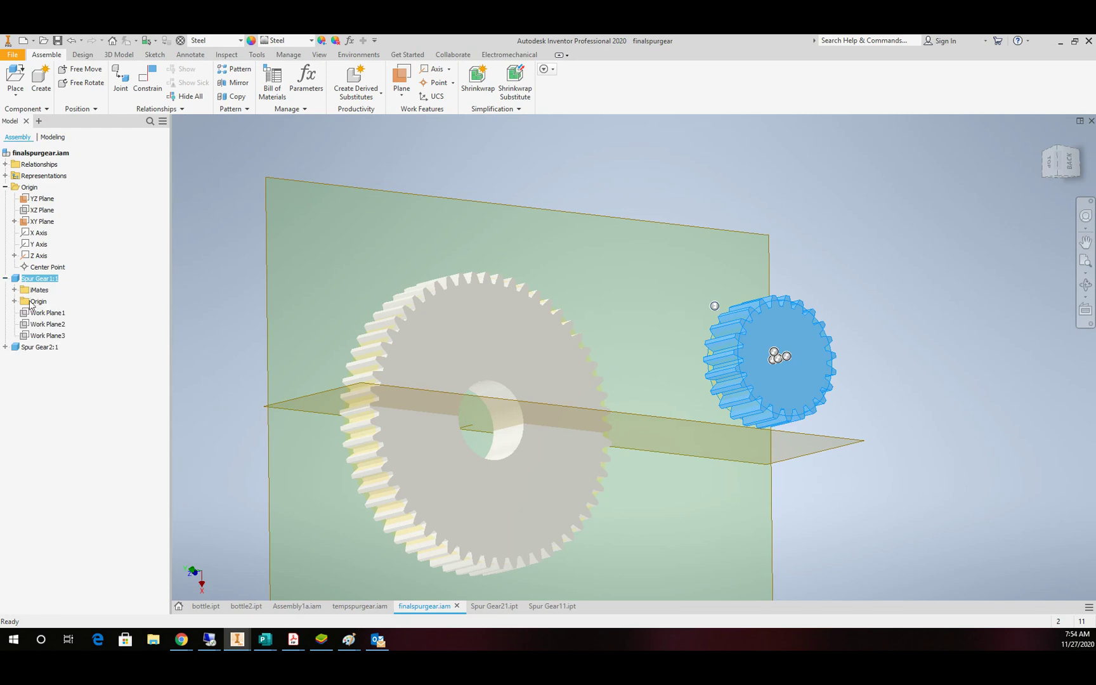
pyautogui.click(14, 302)
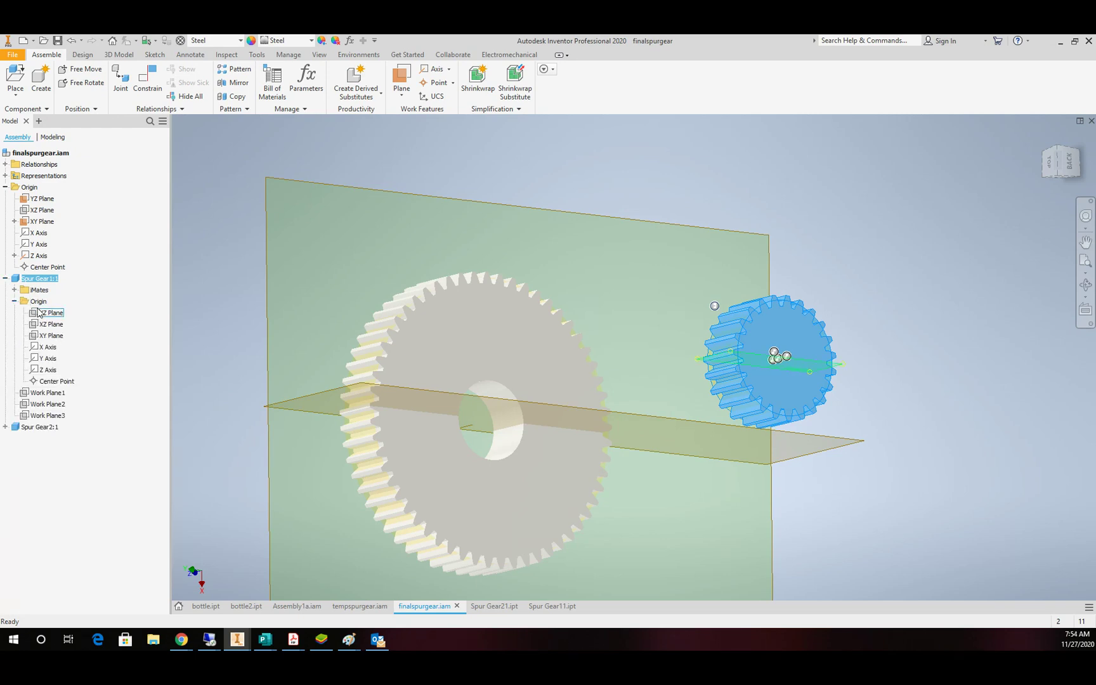
pyautogui.click(47, 370)
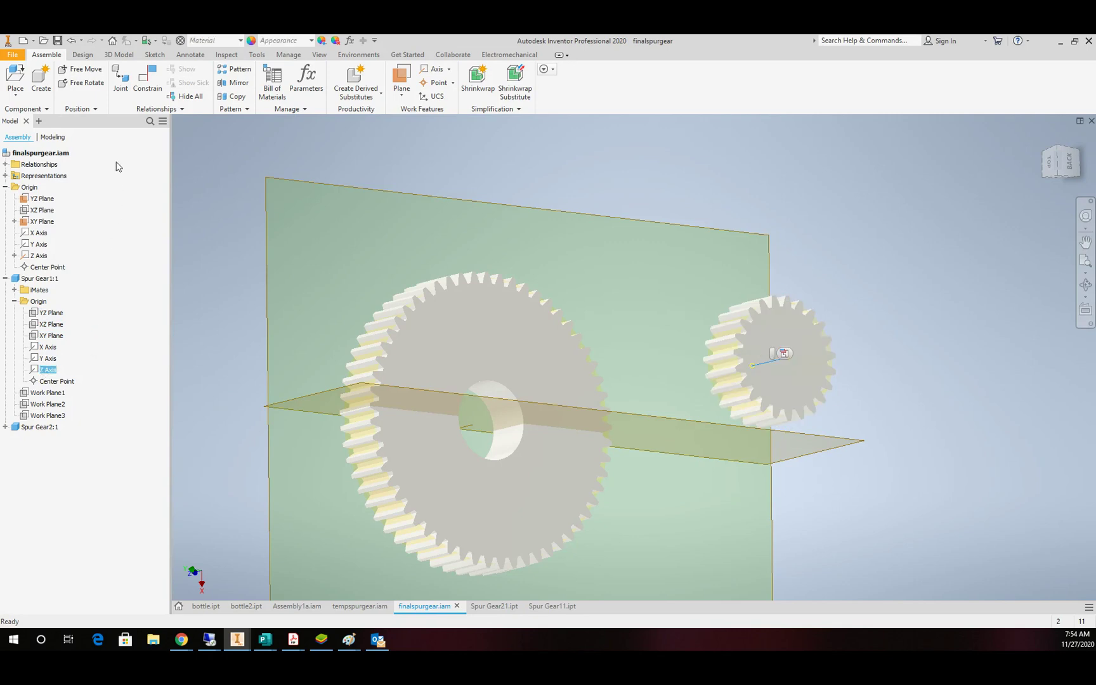
pyautogui.click(159, 83)
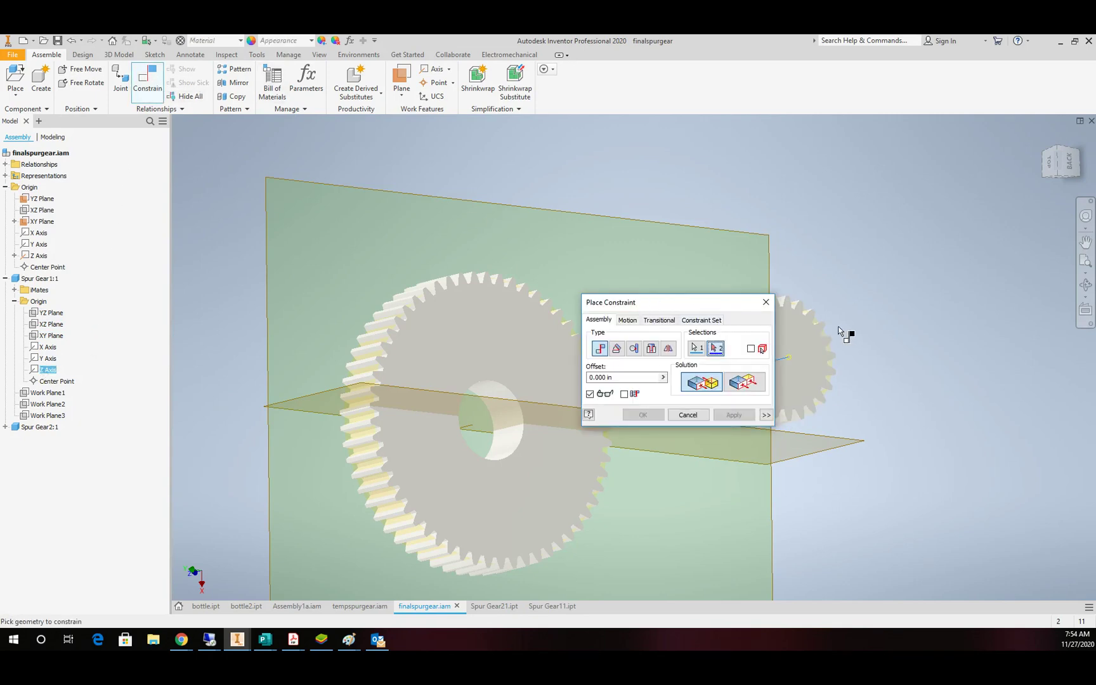
pyautogui.moveTo(688, 310); pyautogui.dragTo(530, 248)
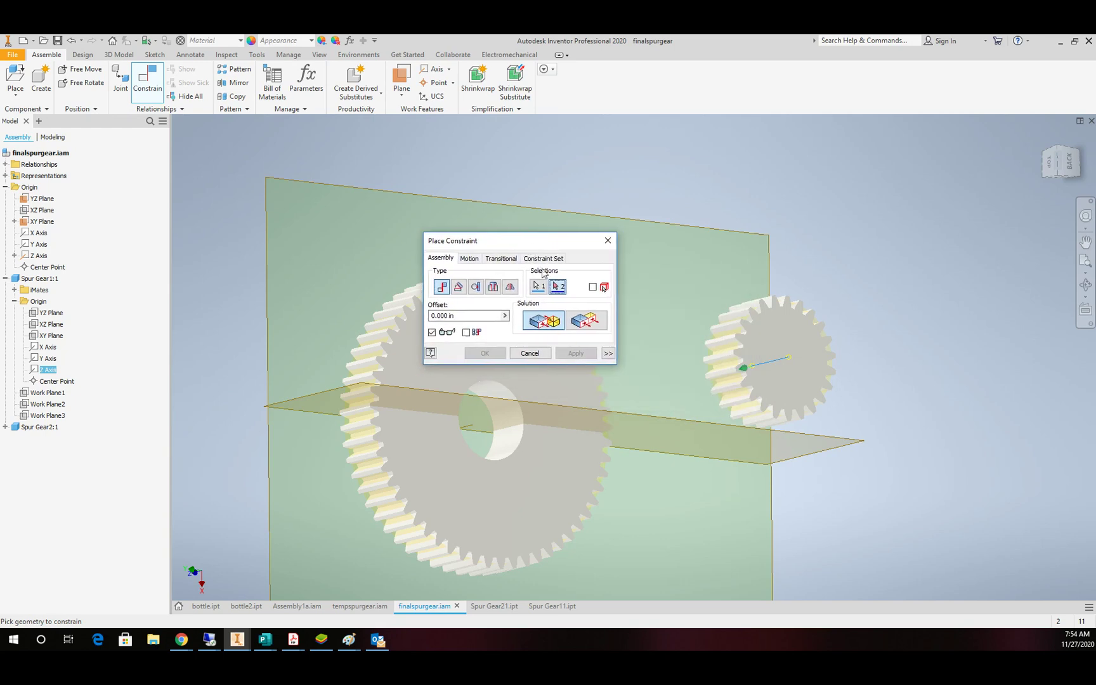
pyautogui.click(807, 433)
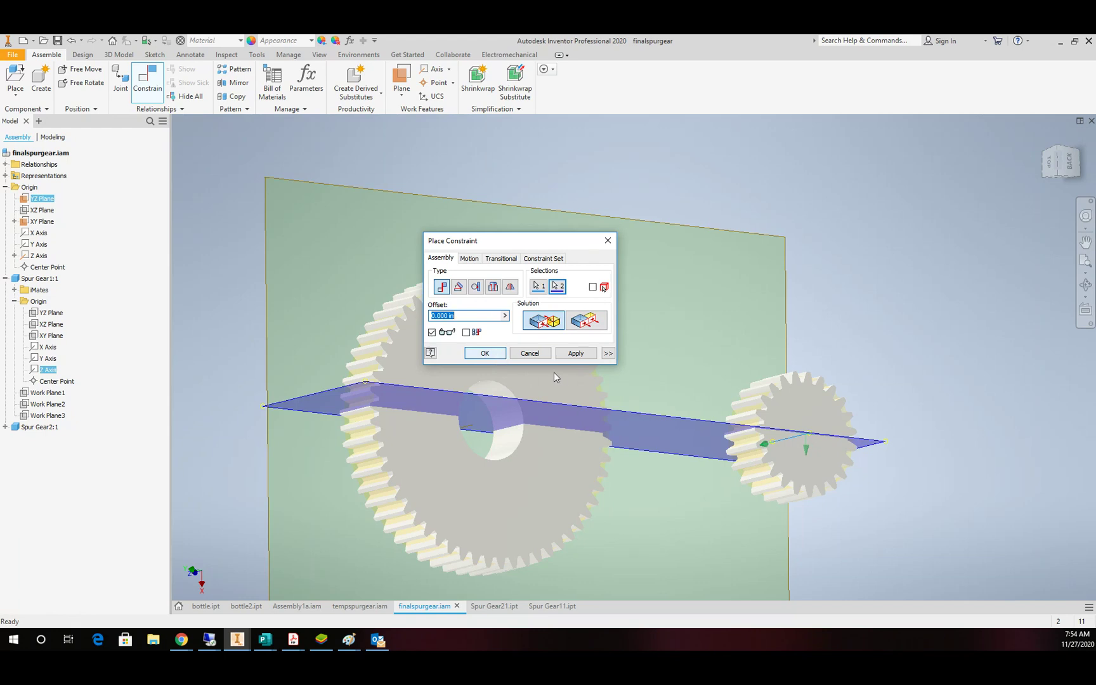
pyautogui.click(576, 353)
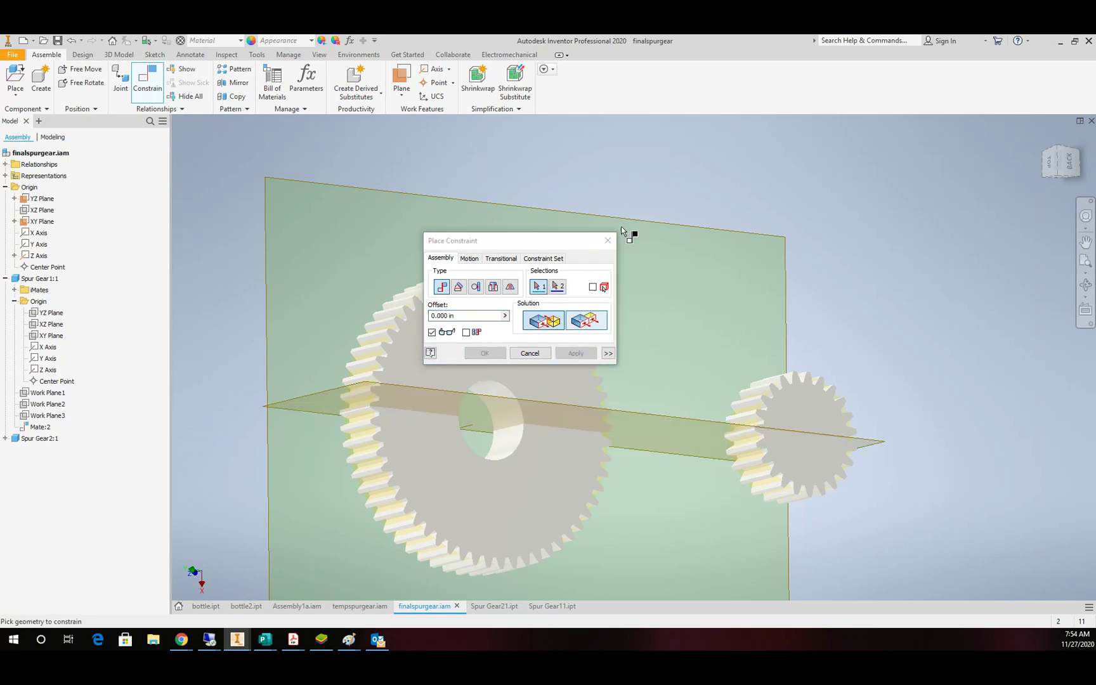
# Step: Make the small gear's end face flush with the assembly's XY plane at 0 offset
pyautogui.click(673, 228)
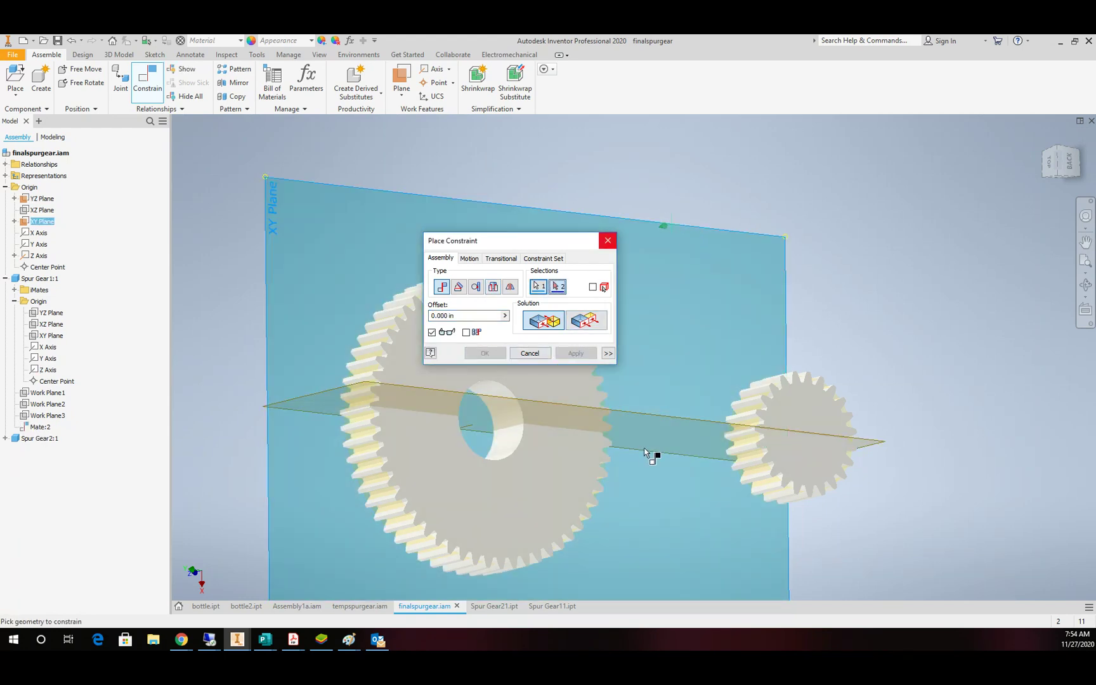
pyautogui.click(1086, 284)
pyautogui.moveTo(746, 316); pyautogui.dragTo(887, 209)
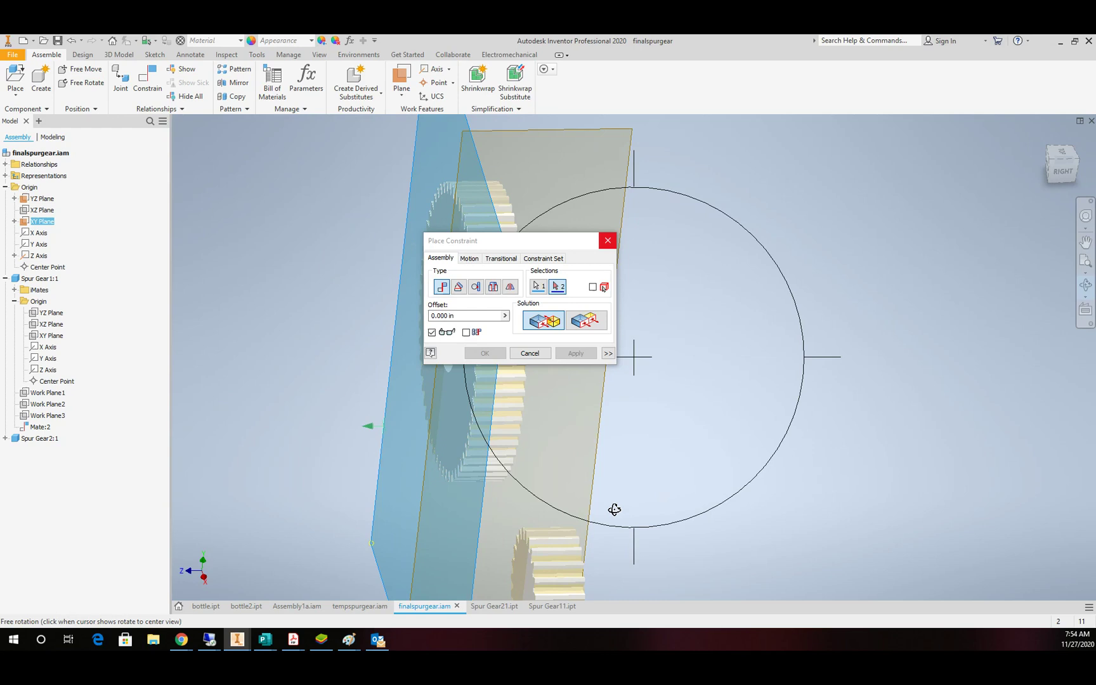
pyautogui.moveTo(614, 509); pyautogui.dragTo(572, 555)
pyautogui.press('Escape')
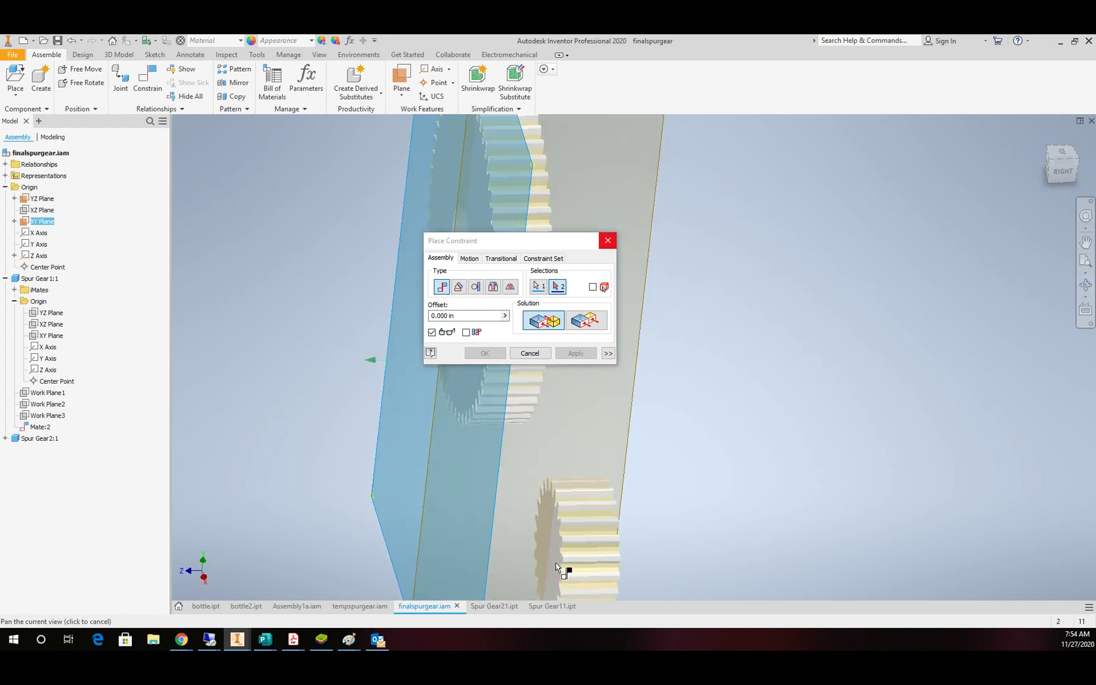
pyautogui.click(548, 561)
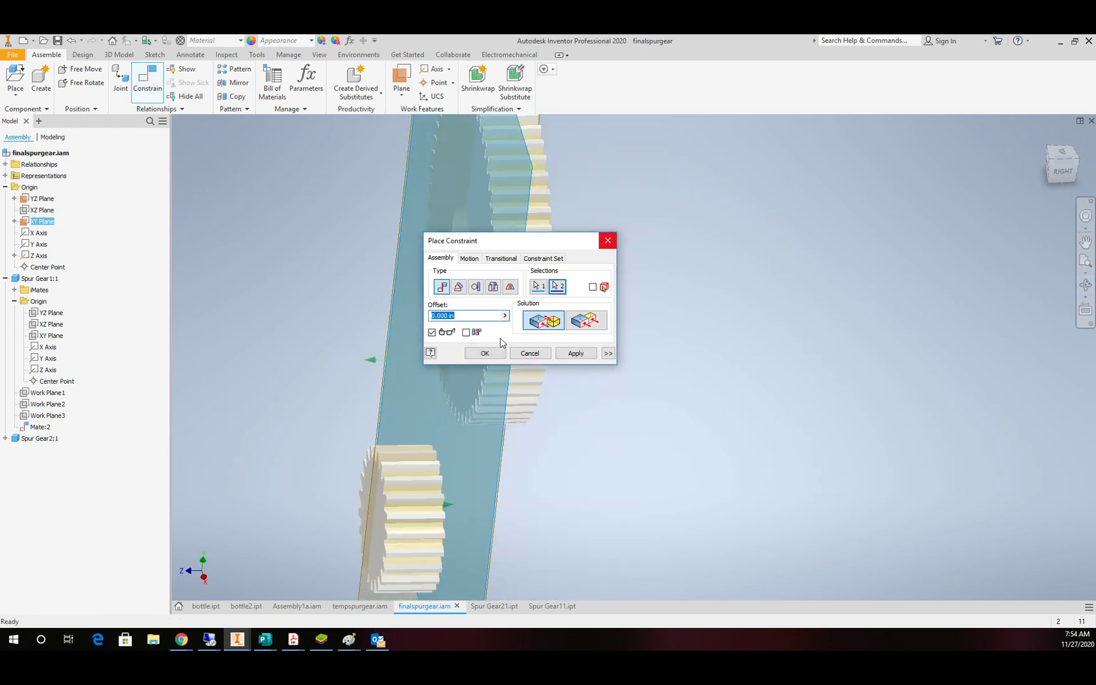
pyautogui.click(584, 321)
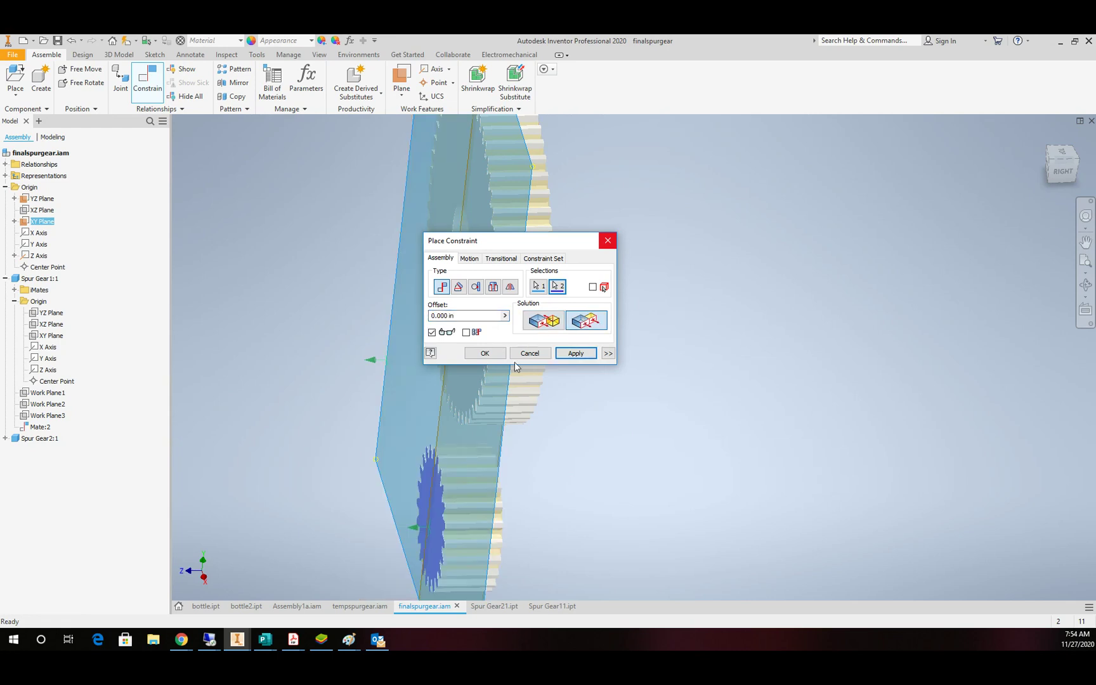
pyautogui.click(485, 352)
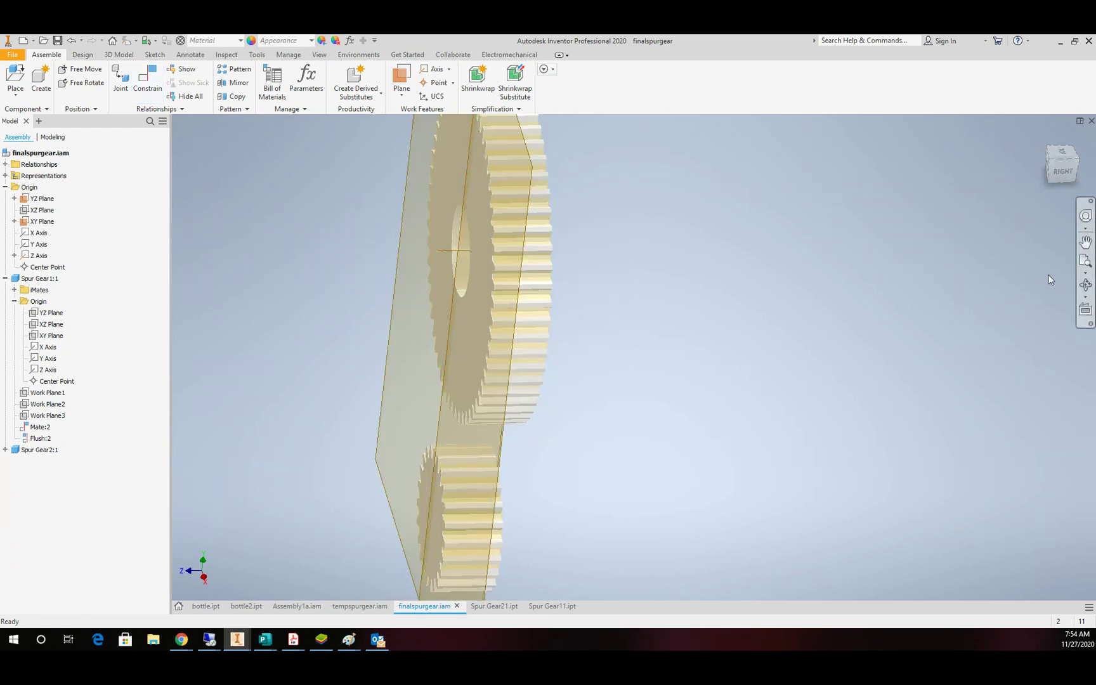
# Step: Slide the small gear along the YZ plane until its teeth nearly mesh with the large gear's
pyautogui.click(1086, 287)
pyautogui.moveTo(607, 294); pyautogui.dragTo(538, 368)
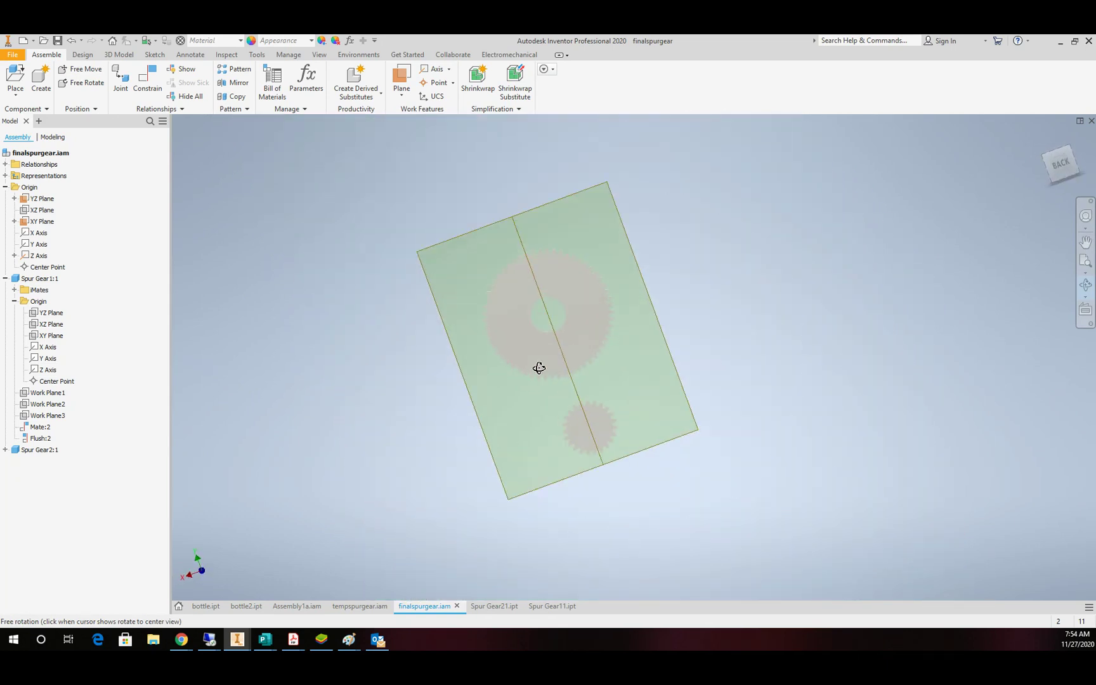
pyautogui.press('Escape')
pyautogui.moveTo(624, 487); pyautogui.dragTo(616, 410)
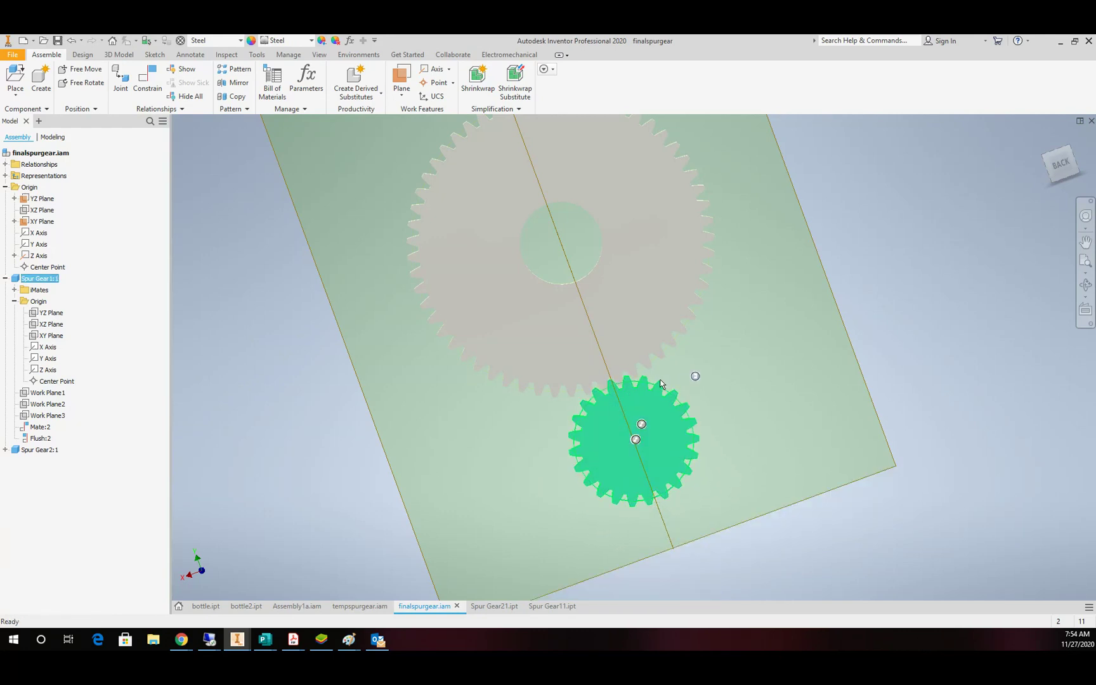
pyautogui.scroll(3, 663, 380)
pyautogui.scroll(-5, 659, 381)
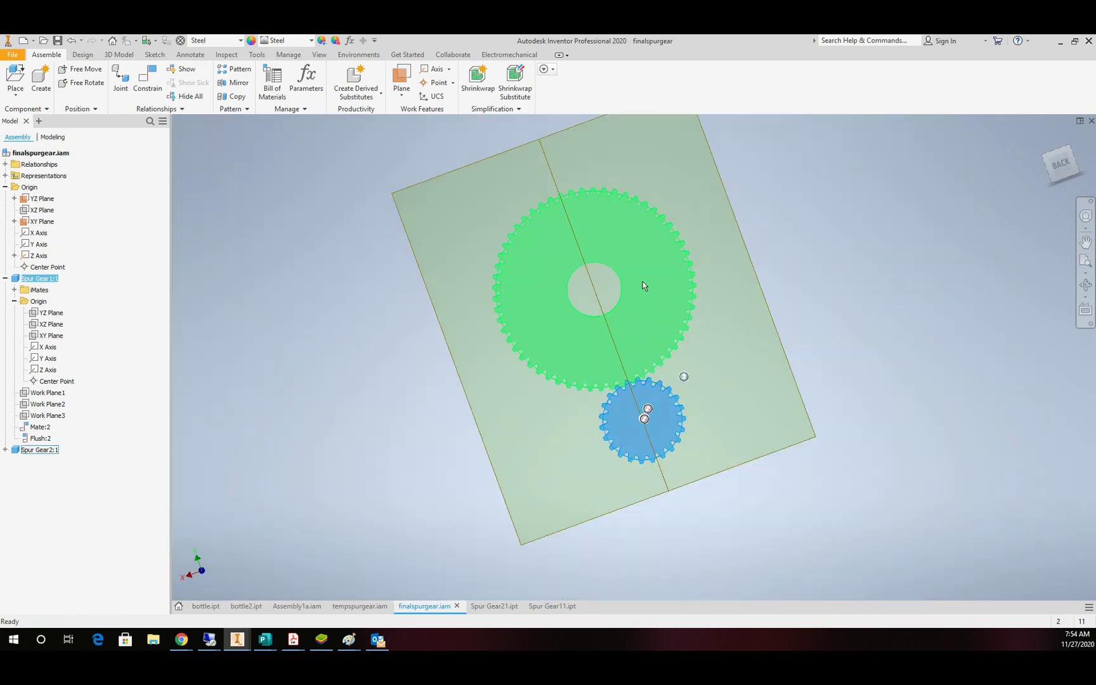
# Step: Constrain the pitch surfaces of the large and small gears tangent to each other, using the outside solution at 0 offset
pyautogui.click(149, 83)
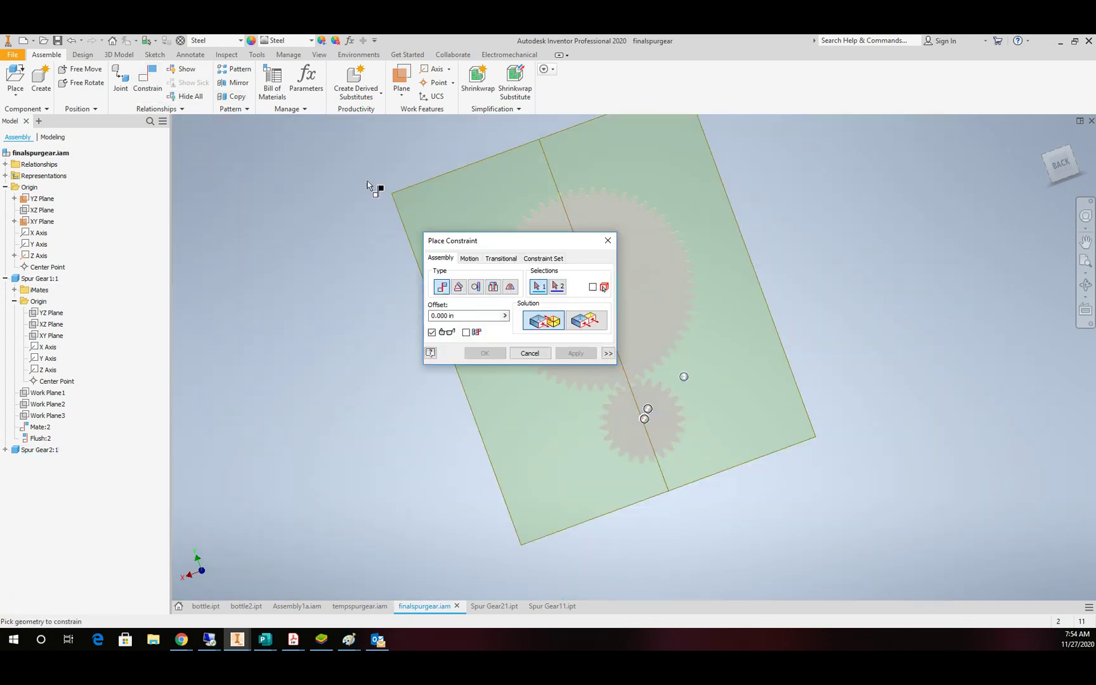
pyautogui.click(476, 287)
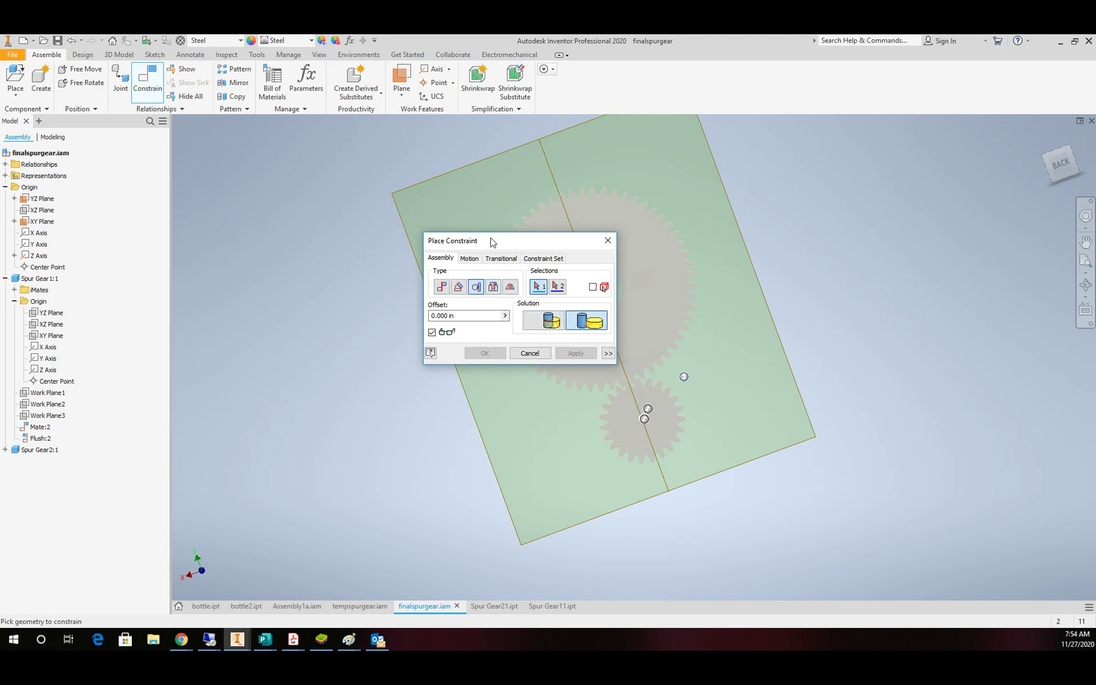
pyautogui.moveTo(489, 243); pyautogui.dragTo(276, 256)
pyautogui.scroll(2, 609, 400)
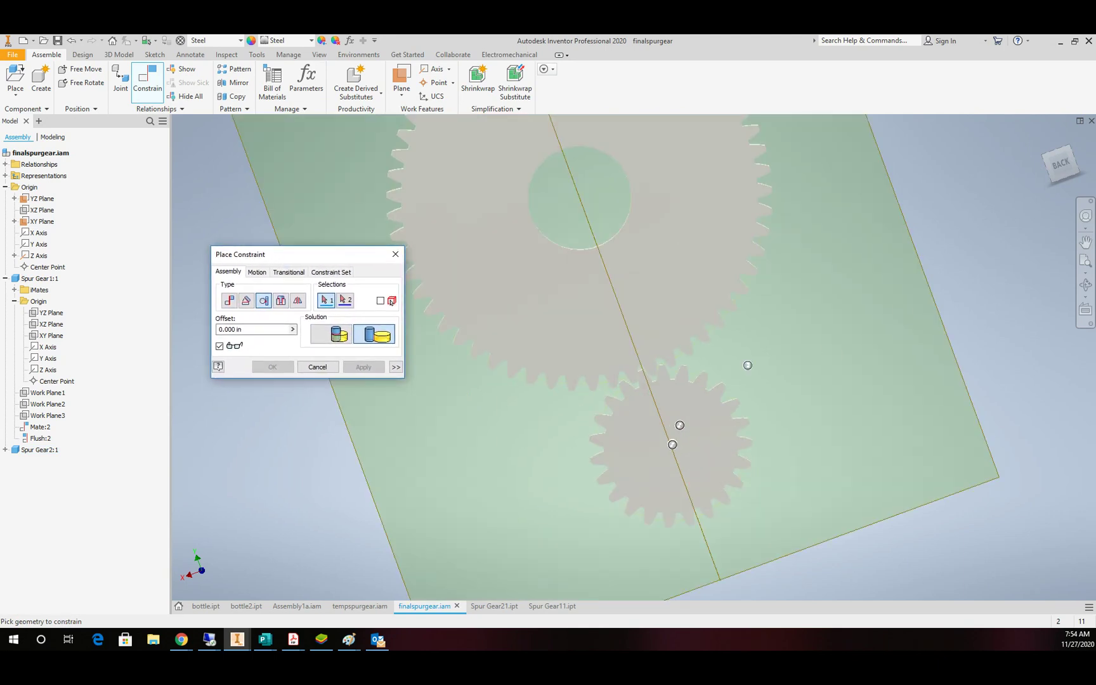
pyautogui.click(1085, 286)
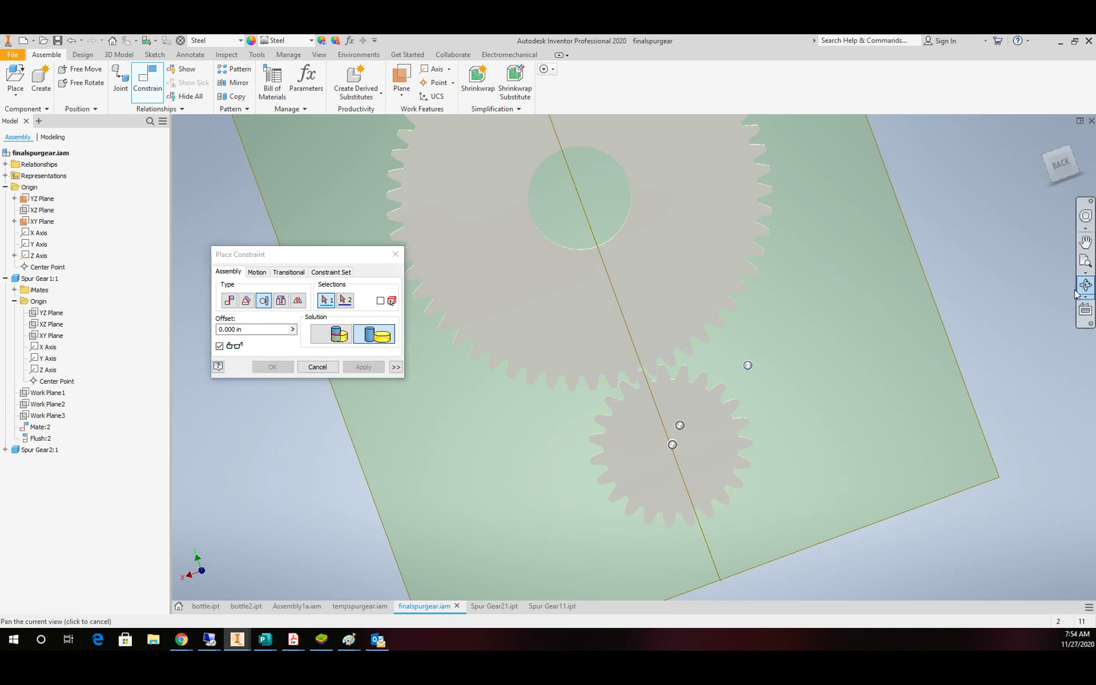
pyautogui.click(1086, 286)
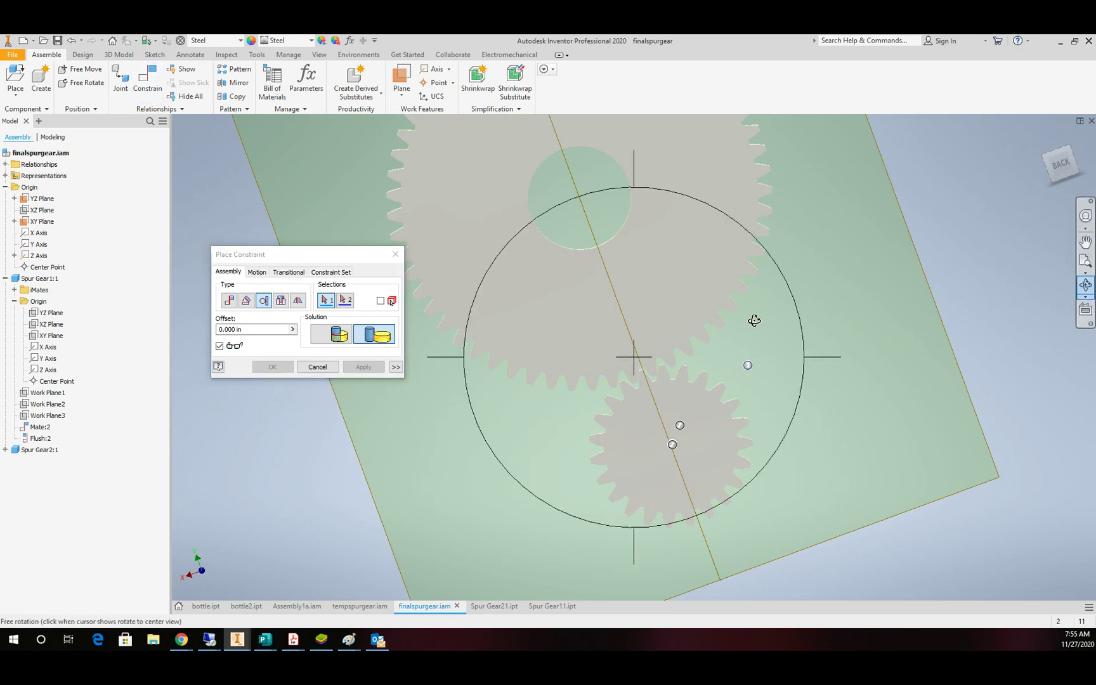
pyautogui.moveTo(755, 320); pyautogui.dragTo(743, 235)
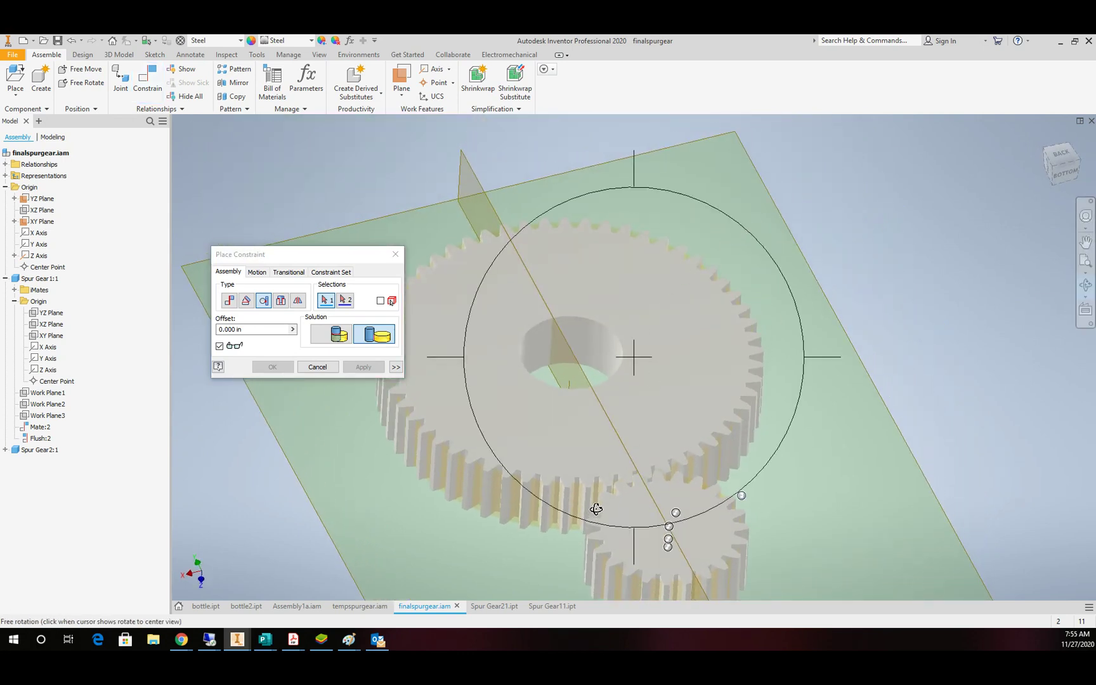
pyautogui.moveTo(597, 509); pyautogui.dragTo(588, 518)
pyautogui.press('Escape')
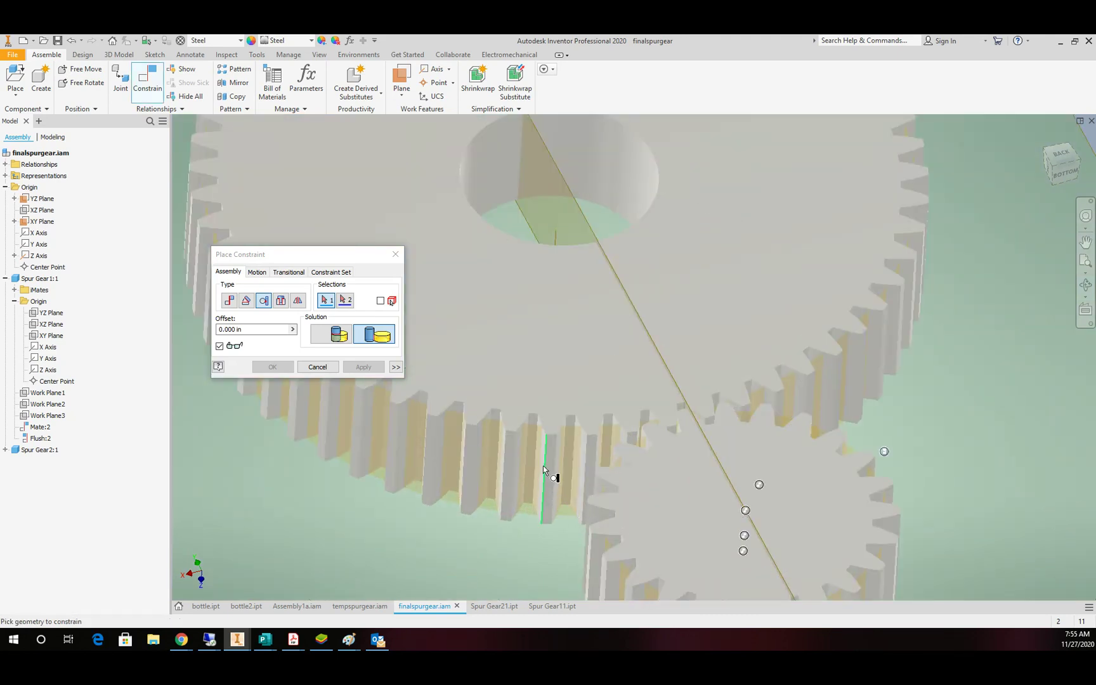
pyautogui.click(531, 454)
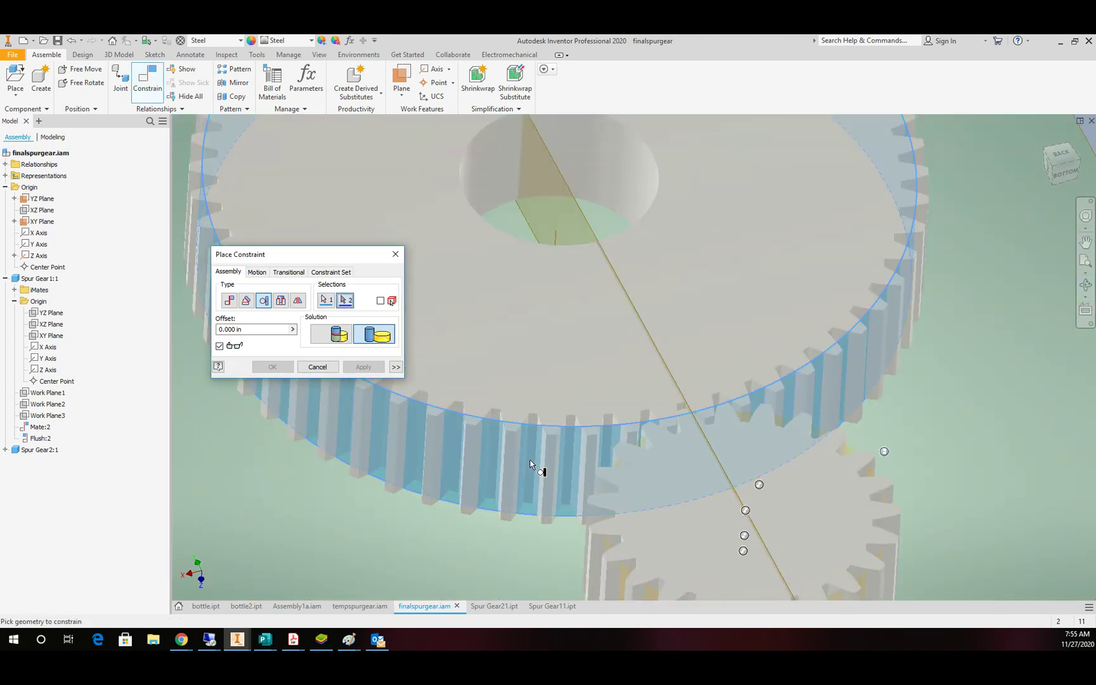
pyautogui.click(606, 539)
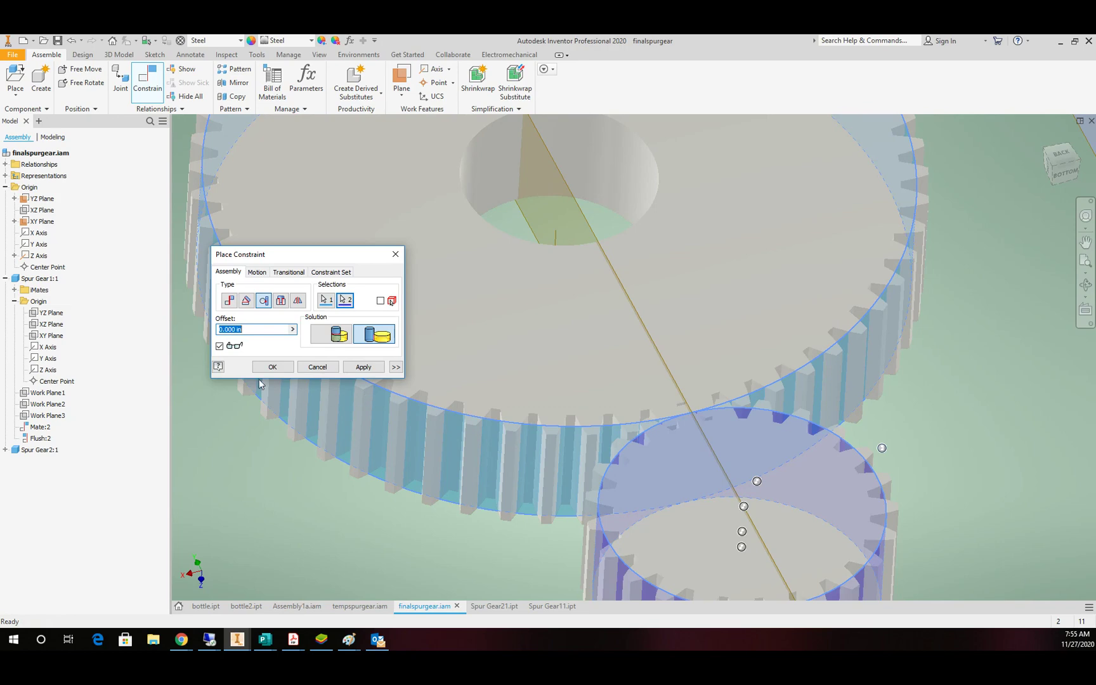
pyautogui.click(271, 367)
# Step: View the assembly squarely from the back and ground the large gear
pyautogui.press('F6')
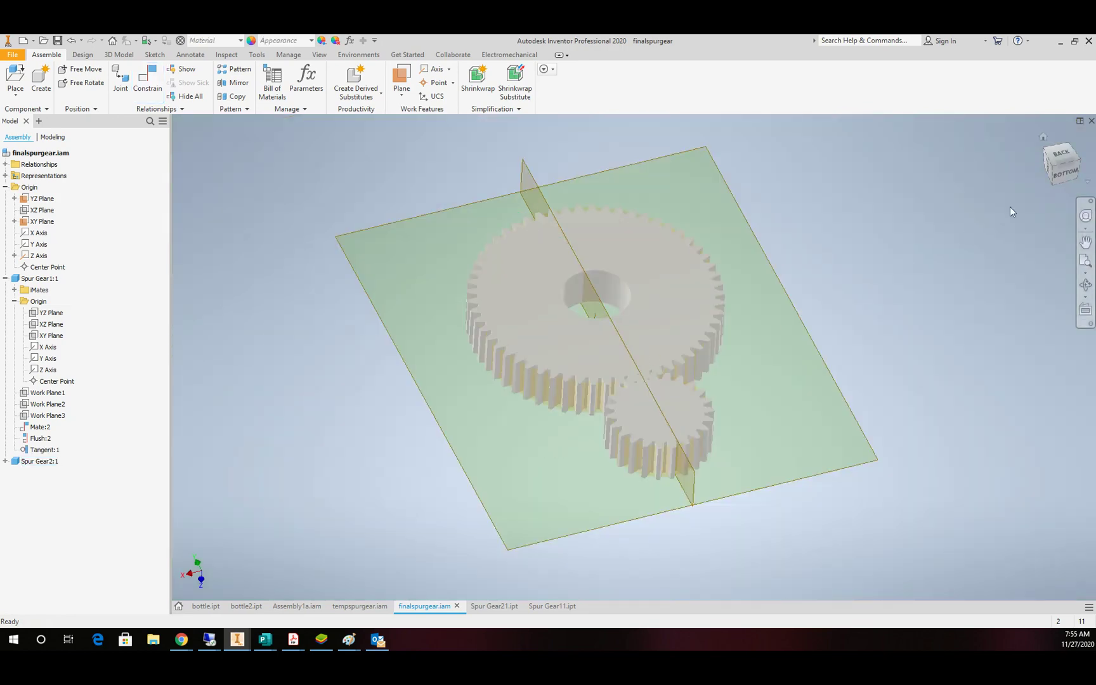
pyautogui.click(1061, 154)
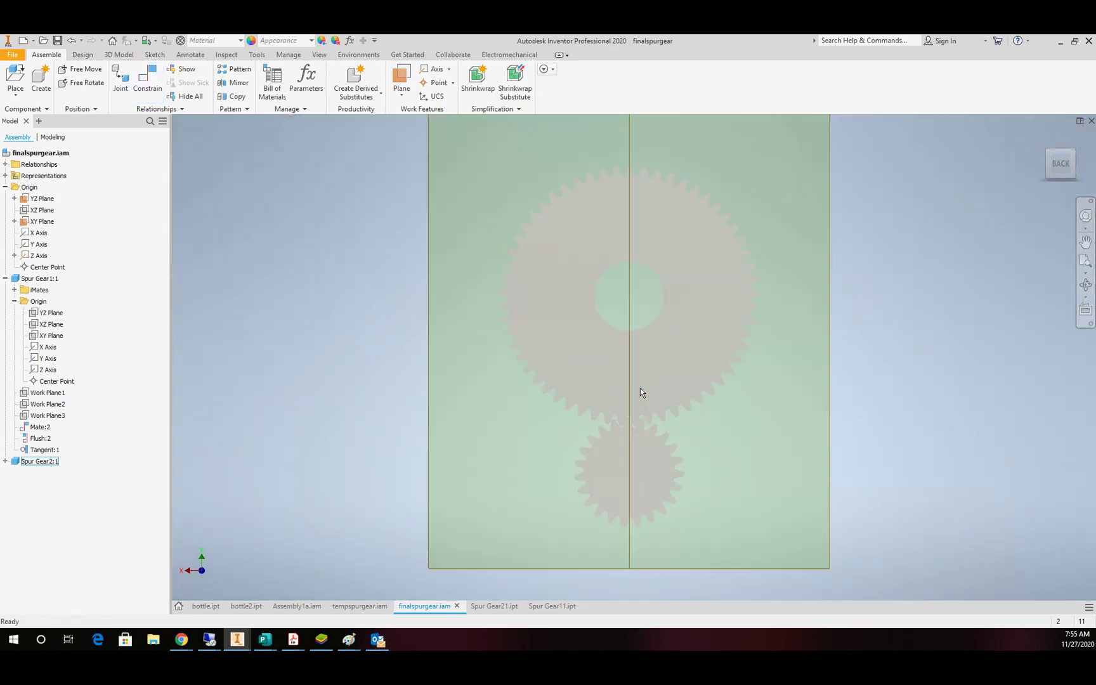
pyautogui.scroll(5, 640, 388)
pyautogui.scroll(-4, 652, 448)
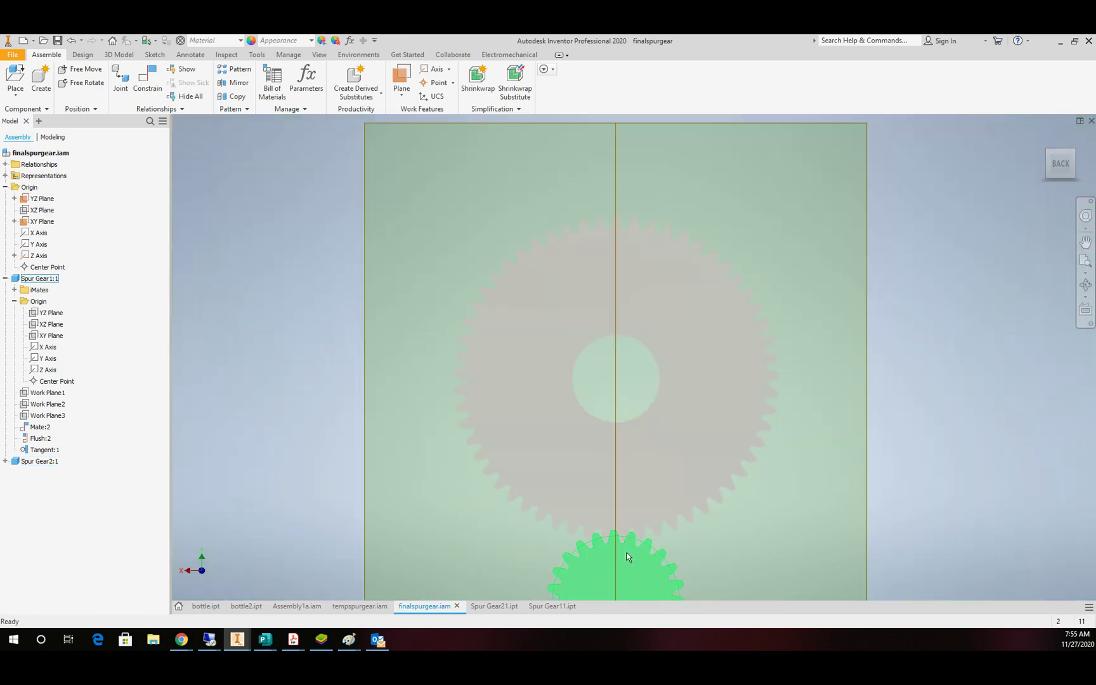
pyautogui.scroll(3, 628, 556)
pyautogui.click(643, 397)
pyautogui.rightClick(643, 397)
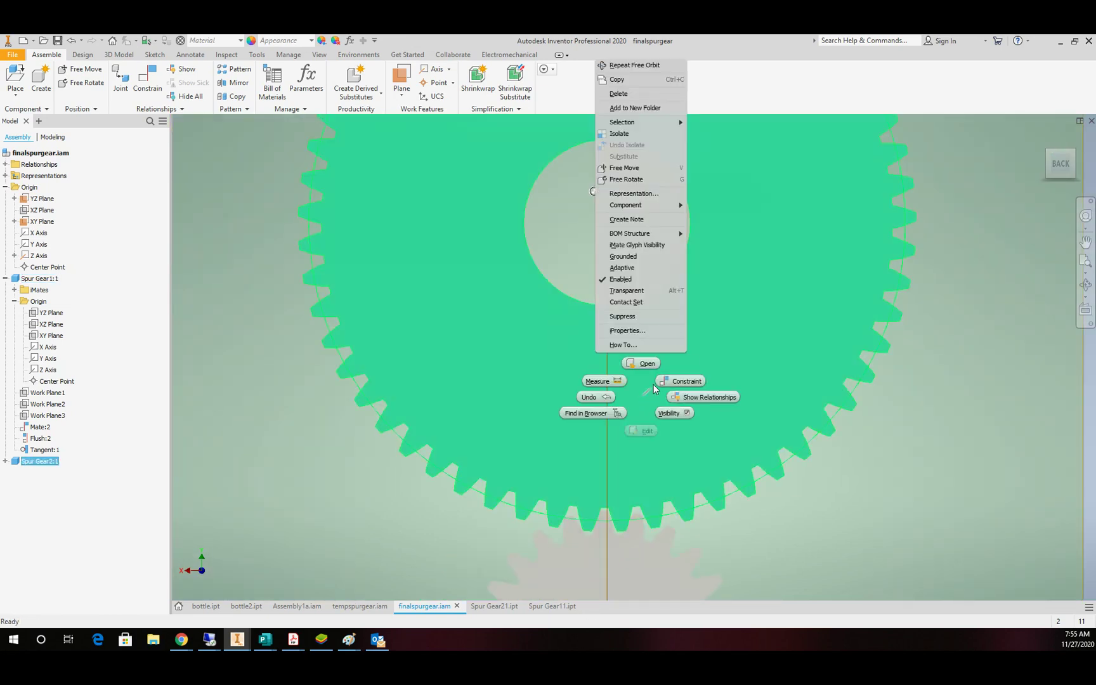
pyautogui.click(638, 257)
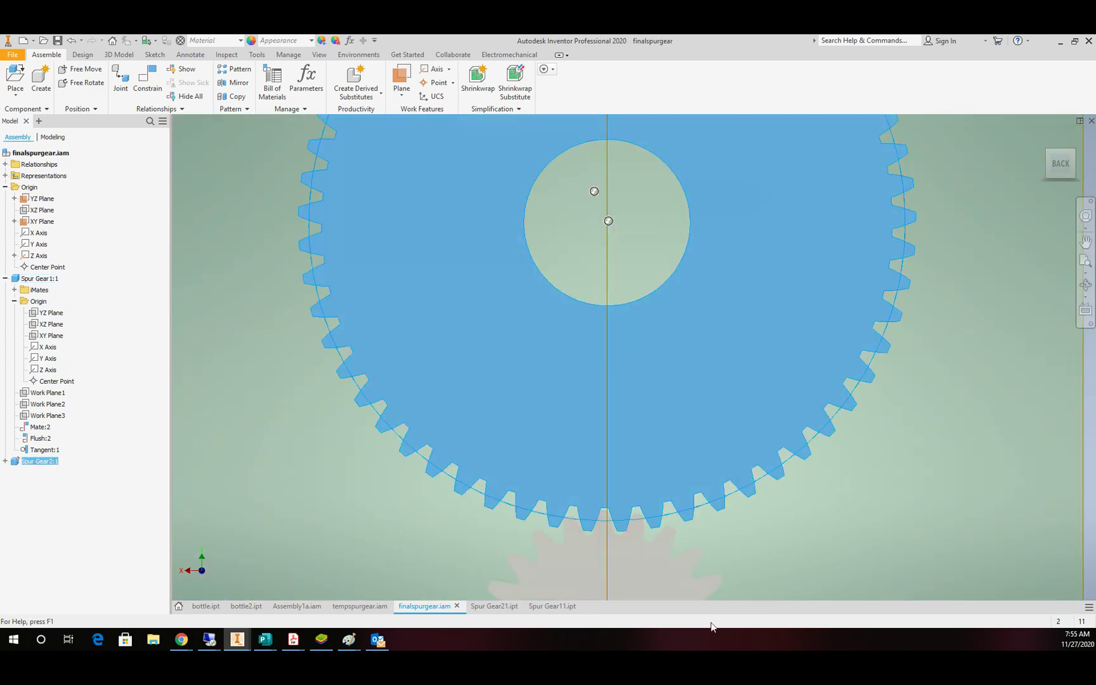
# Step: Unground the large gear so that it is free to rotate
pyautogui.moveTo(639, 555); pyautogui.dragTo(640, 555)
pyautogui.scroll(-5, 672, 425)
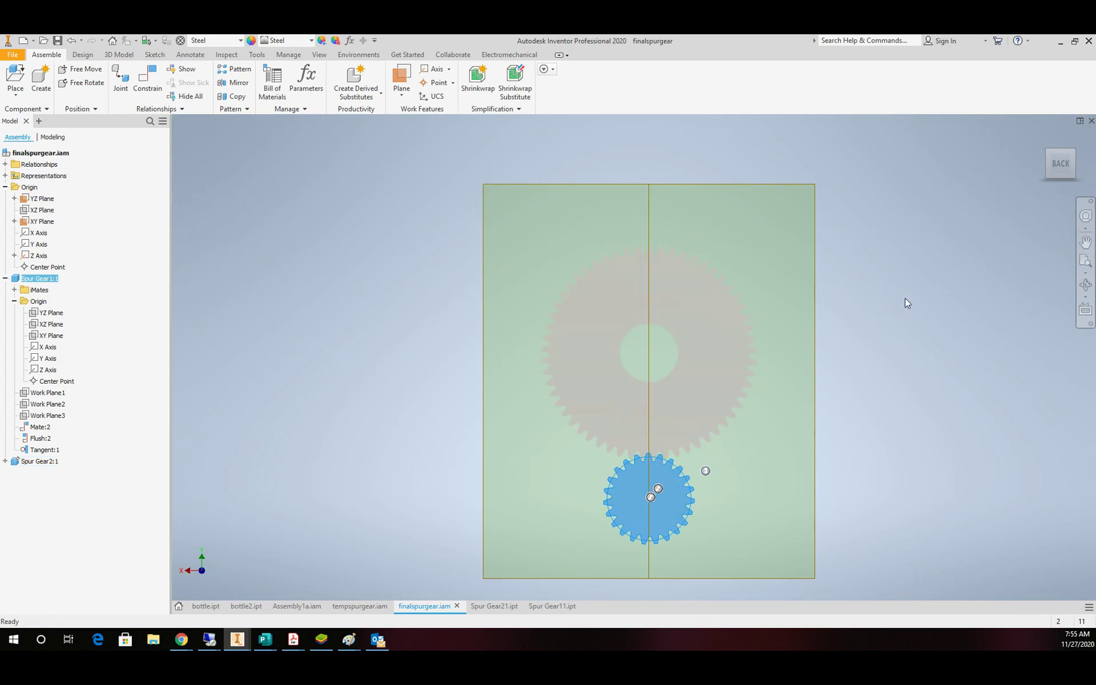
pyautogui.press('Escape')
pyautogui.click(609, 367)
pyautogui.rightClick(590, 287)
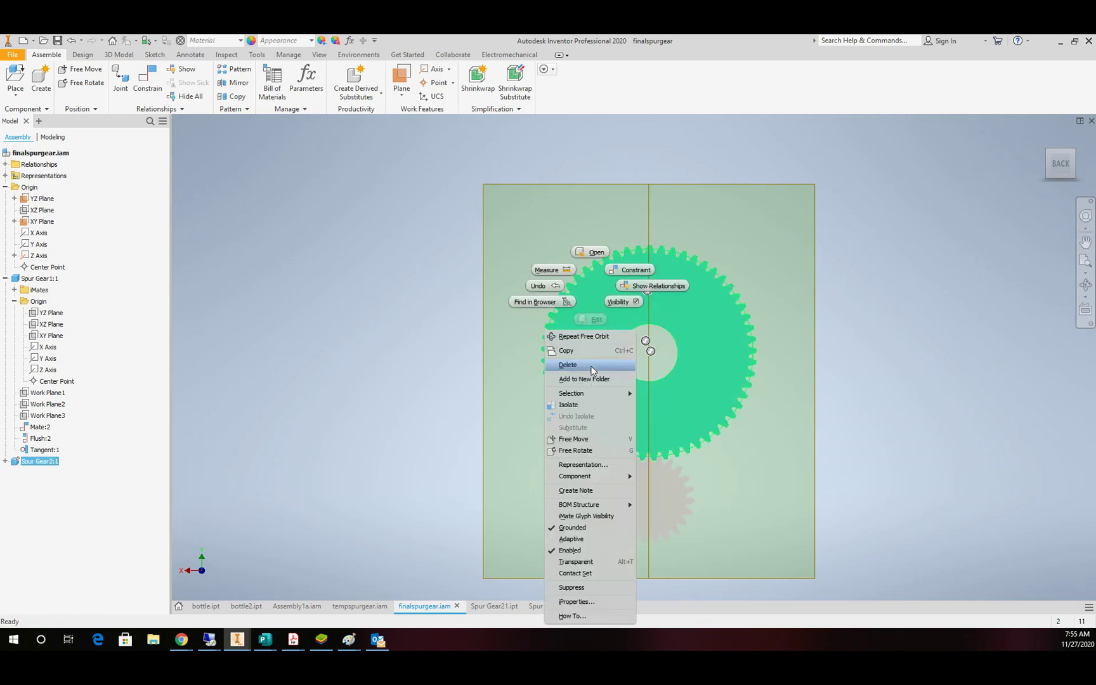
pyautogui.click(588, 528)
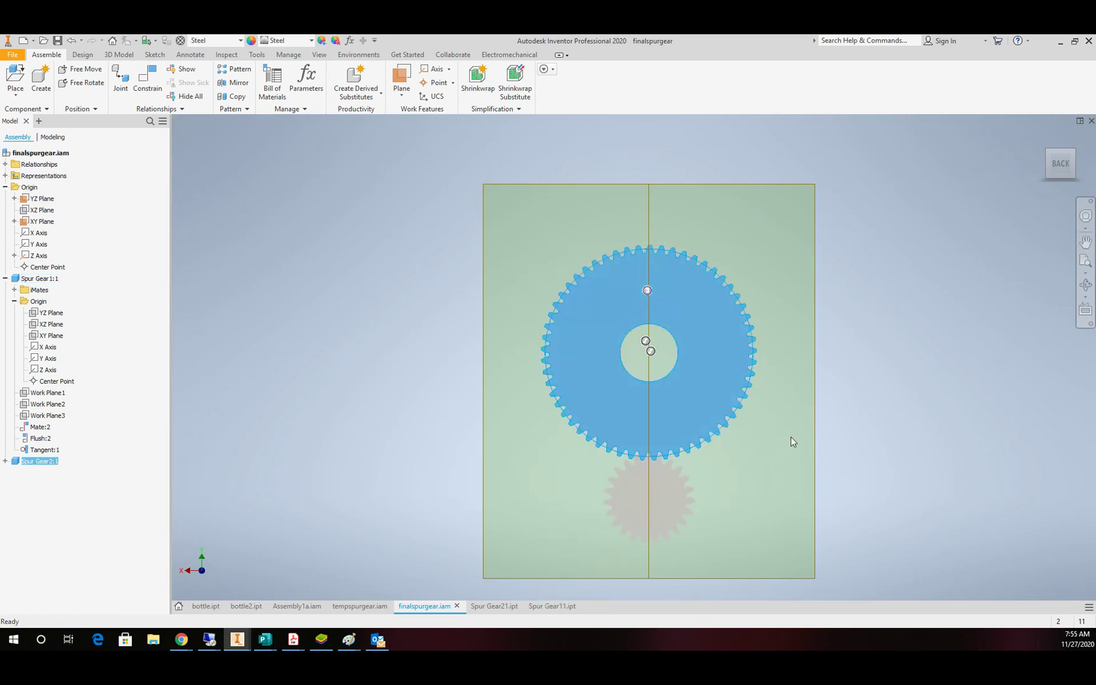
pyautogui.click(927, 404)
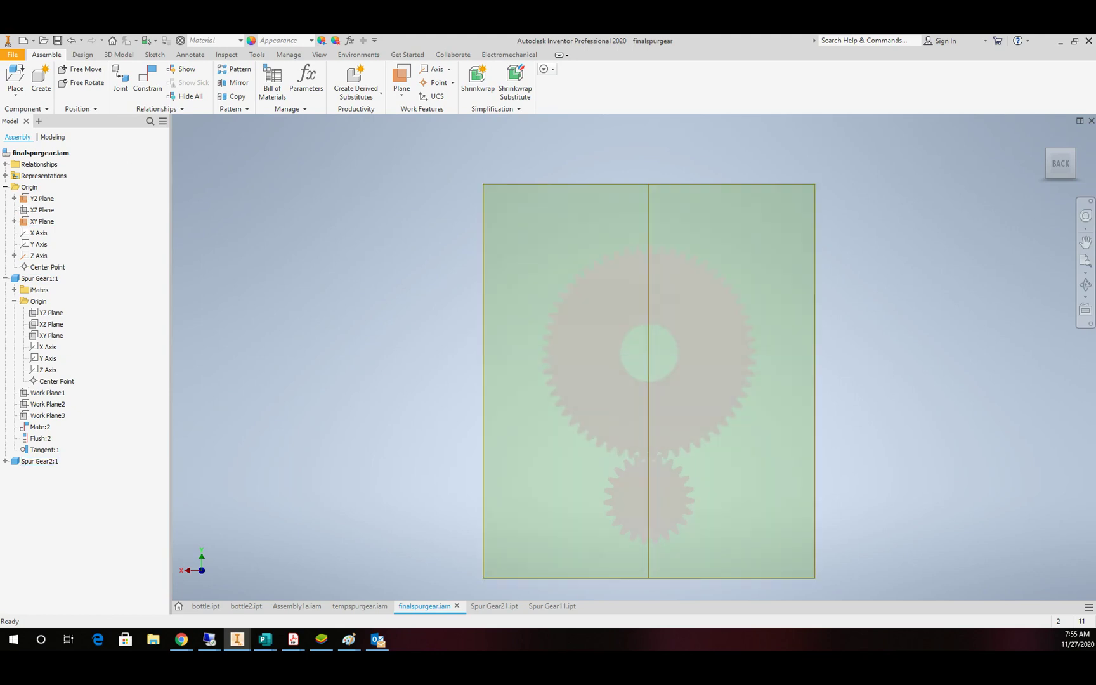
# Step: Hide the assembly's YZ and XY origin planes
pyautogui.click(42, 199)
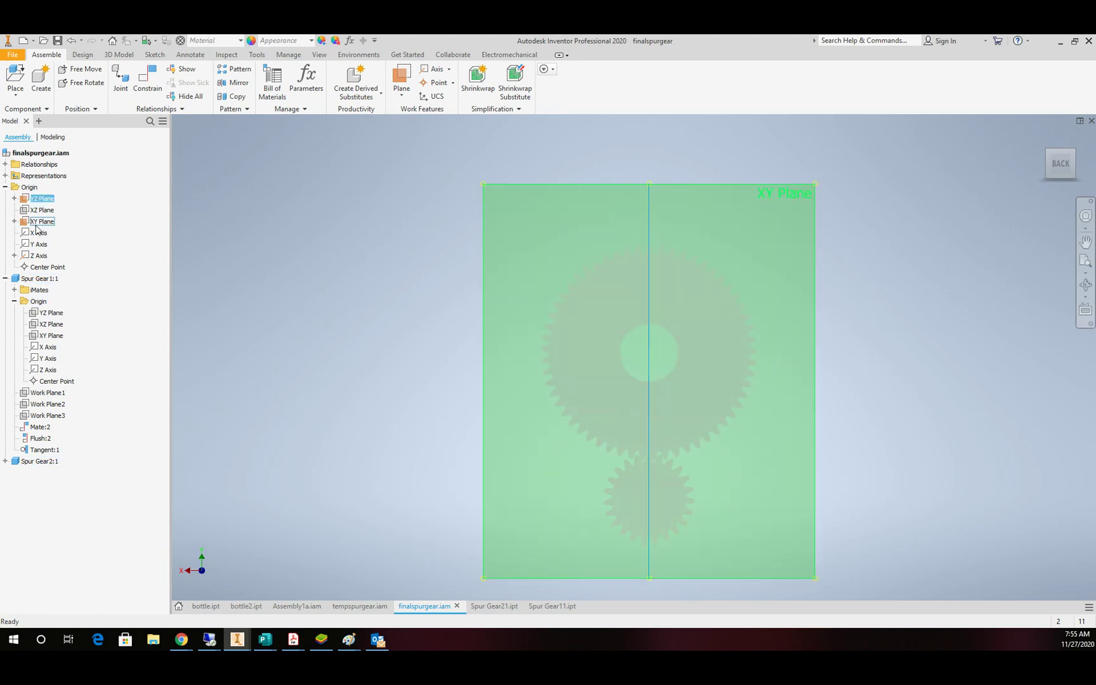
pyautogui.keyDown('ctrl'); pyautogui.click(36, 227); pyautogui.keyUp('ctrl')
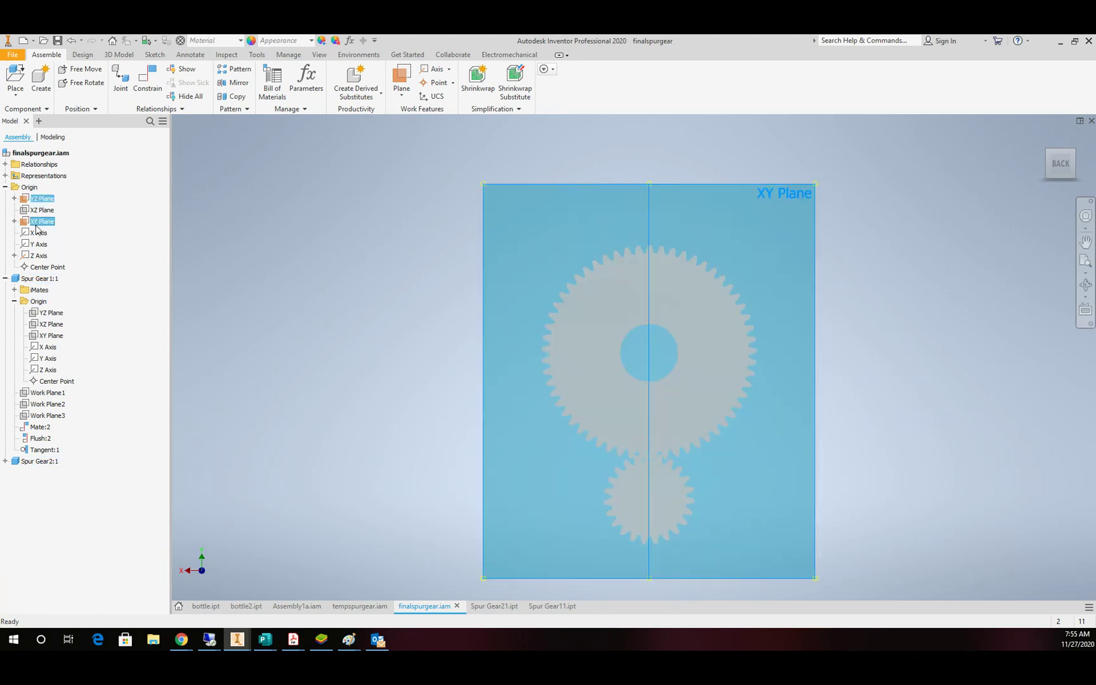
pyautogui.rightClick(39, 262)
pyautogui.click(60, 326)
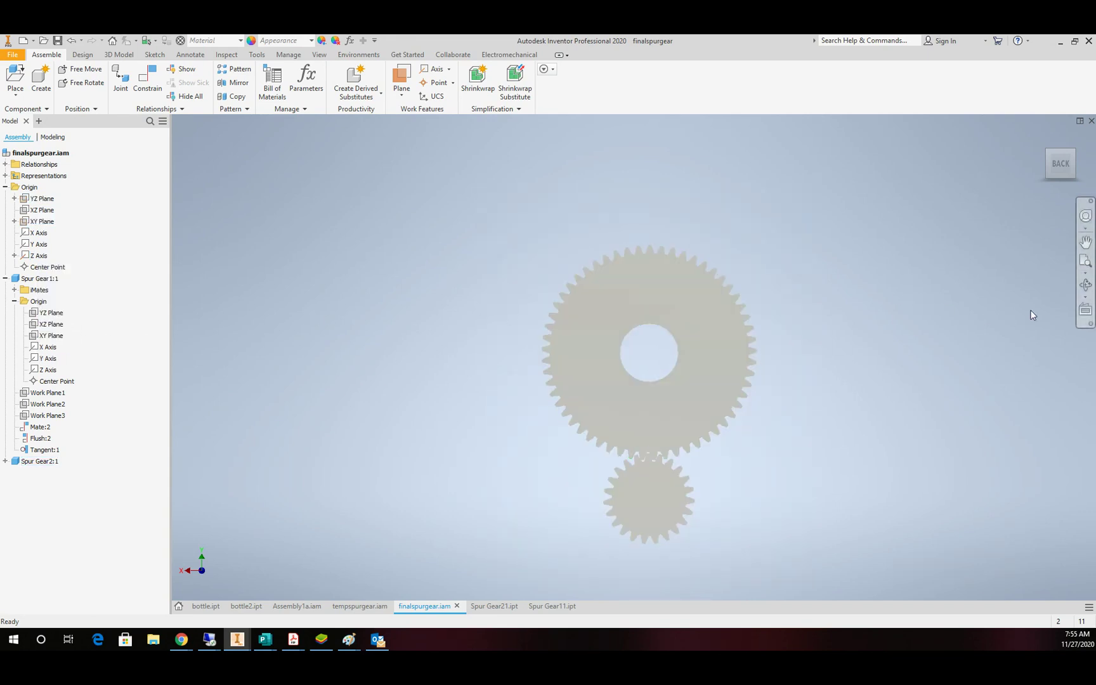
# Step: Add a rotation motion constraint between the pitch surfaces of the large and small gears, using the forward solution and the suggested ratio
pyautogui.click(1086, 284)
pyautogui.moveTo(733, 337); pyautogui.dragTo(698, 409)
pyautogui.scroll(-3, 698, 409)
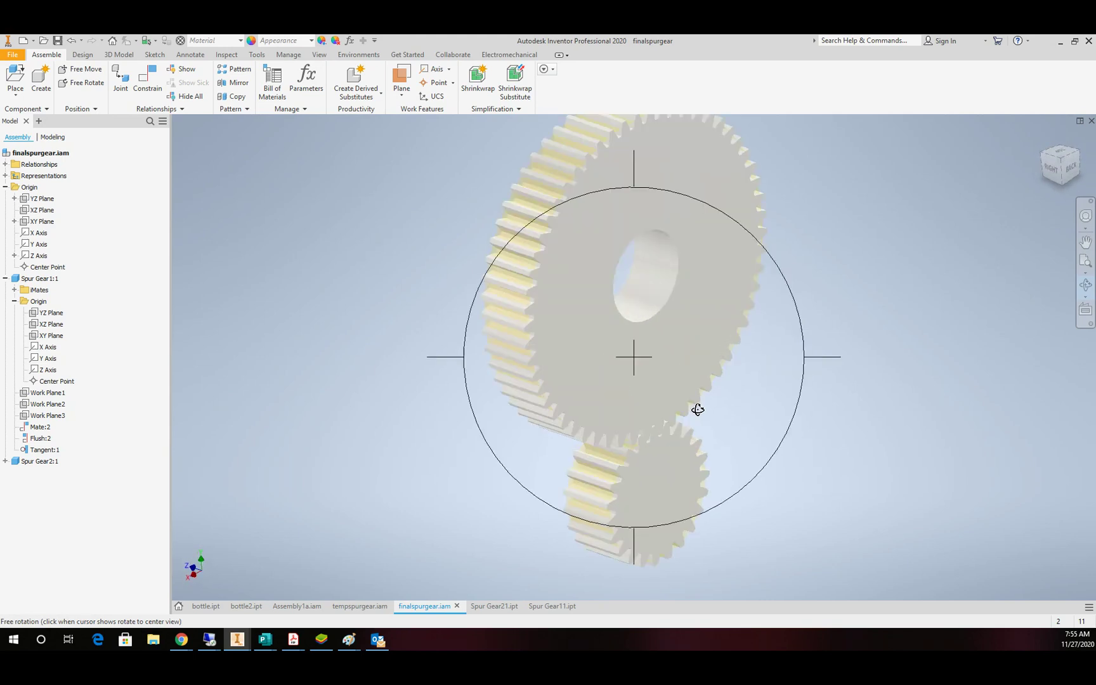
pyautogui.press('Escape')
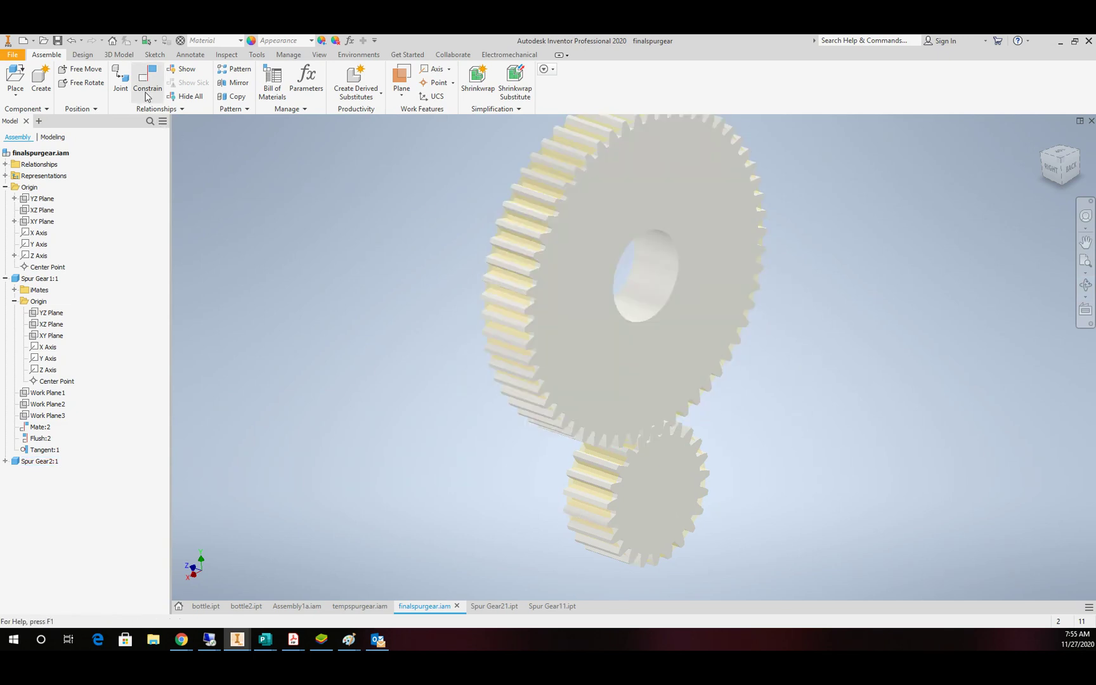
pyautogui.click(151, 81)
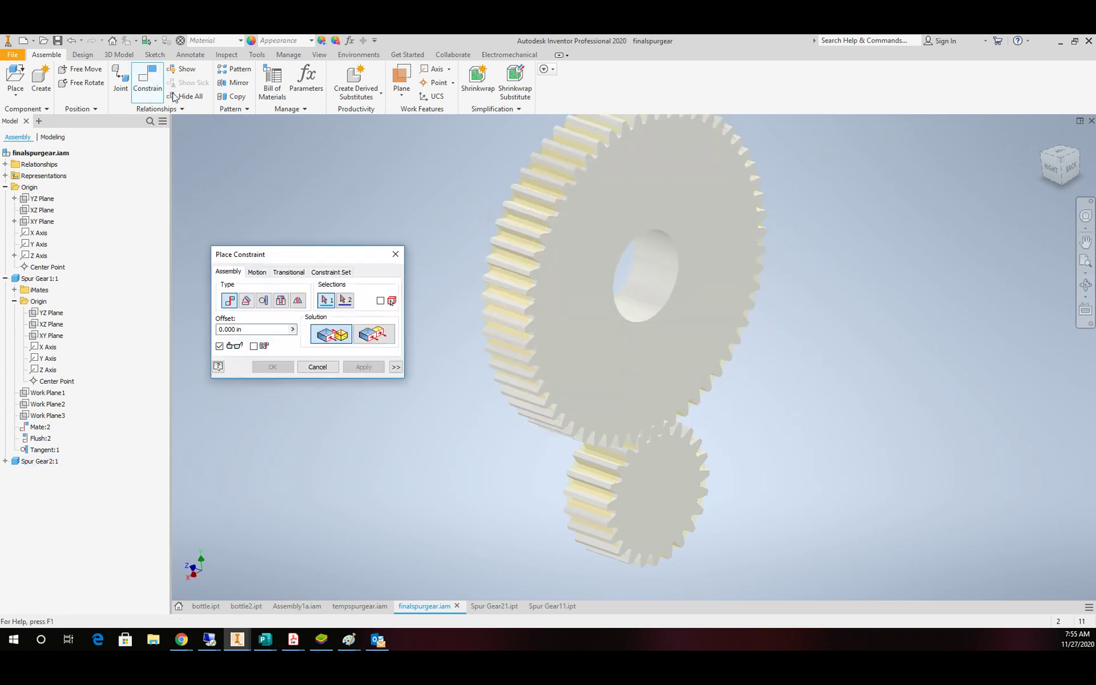
pyautogui.click(257, 274)
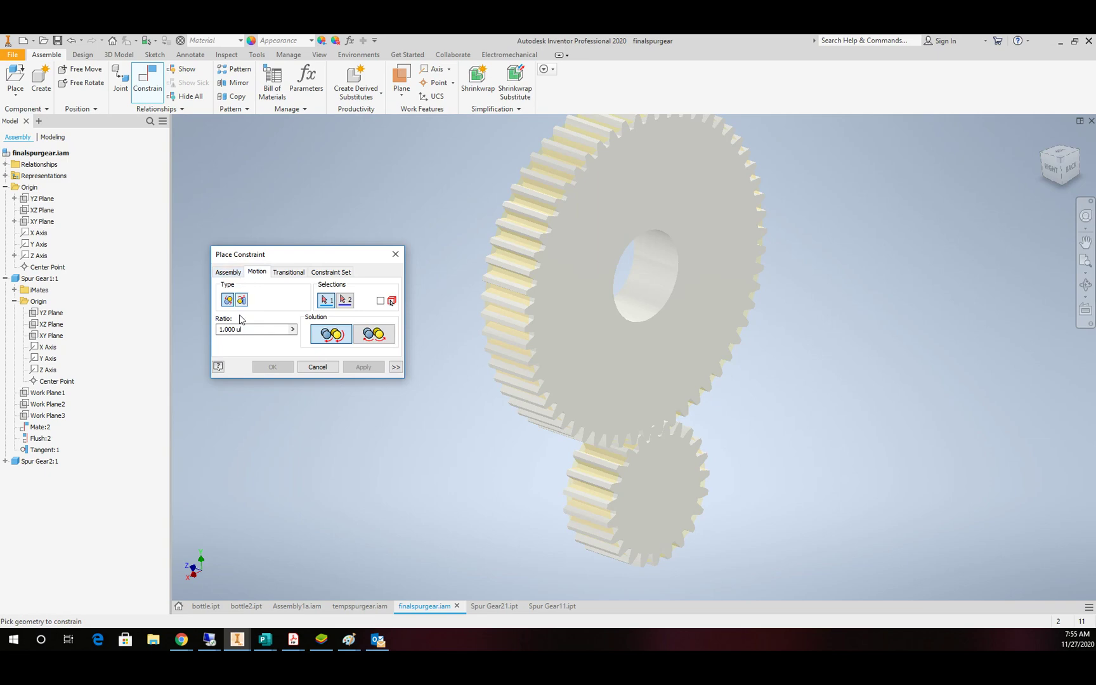
pyautogui.scroll(3, 519, 388)
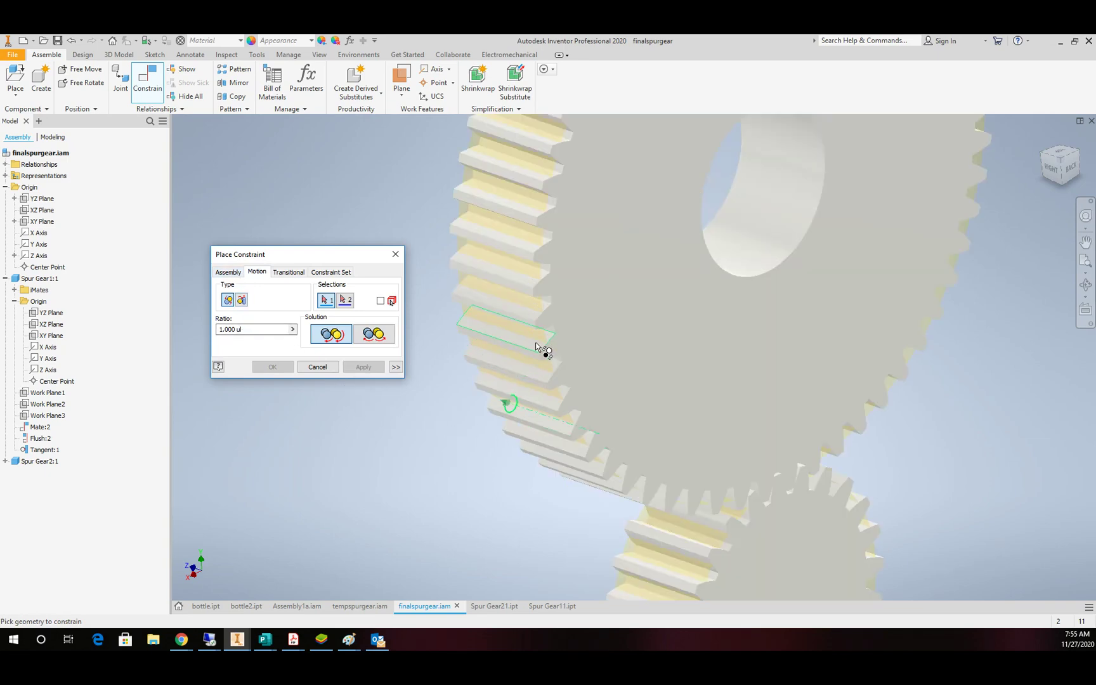
pyautogui.click(540, 342)
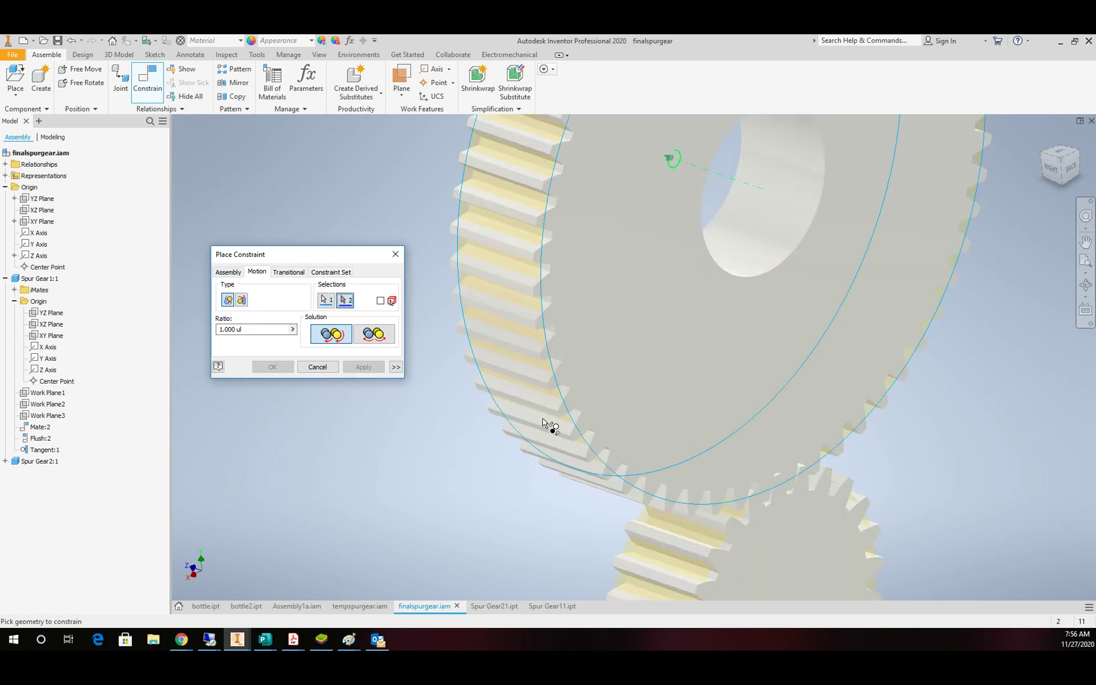
pyautogui.scroll(-3, 555, 434)
pyautogui.scroll(3, 579, 469)
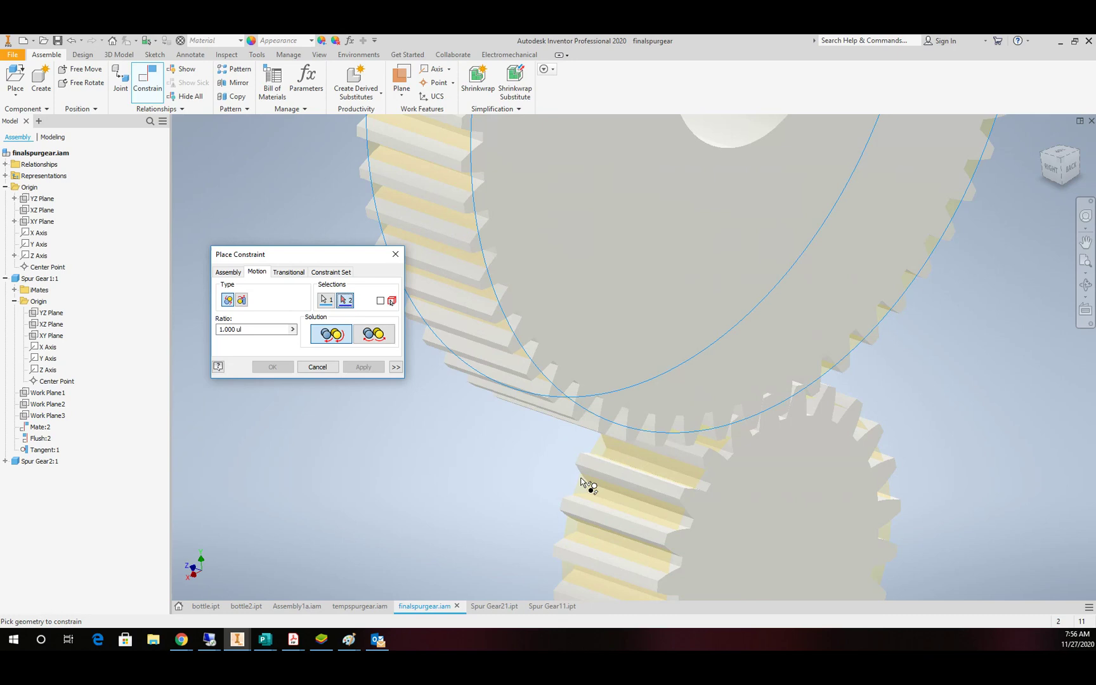
pyautogui.click(642, 509)
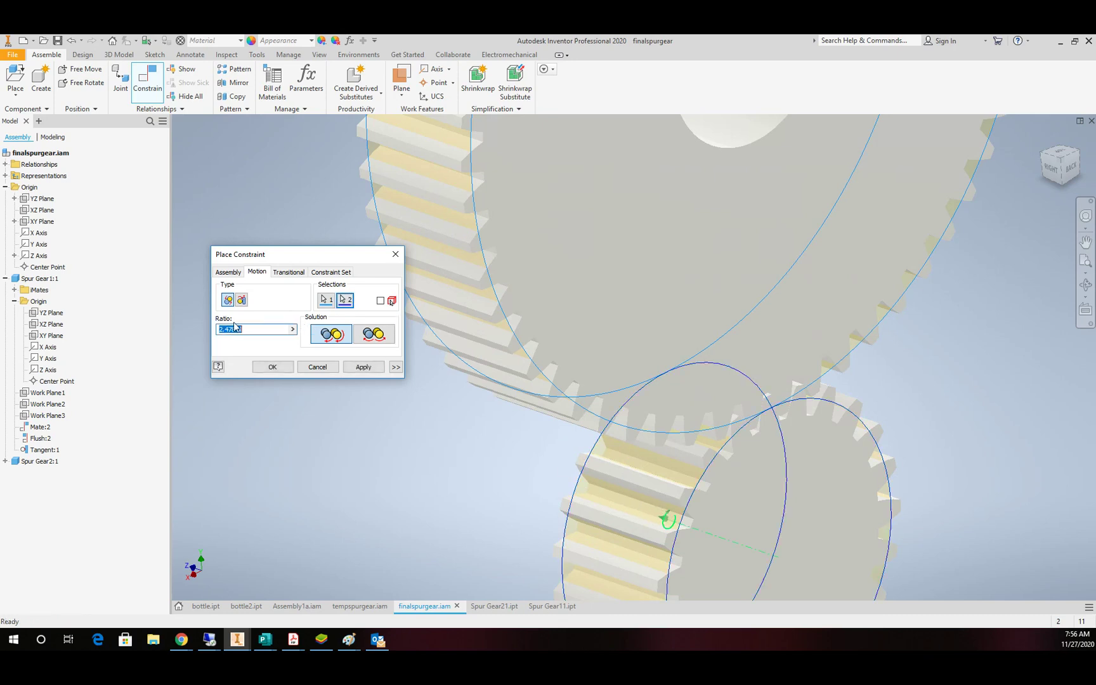
pyautogui.click(273, 368)
pyautogui.scroll(-5, 283, 377)
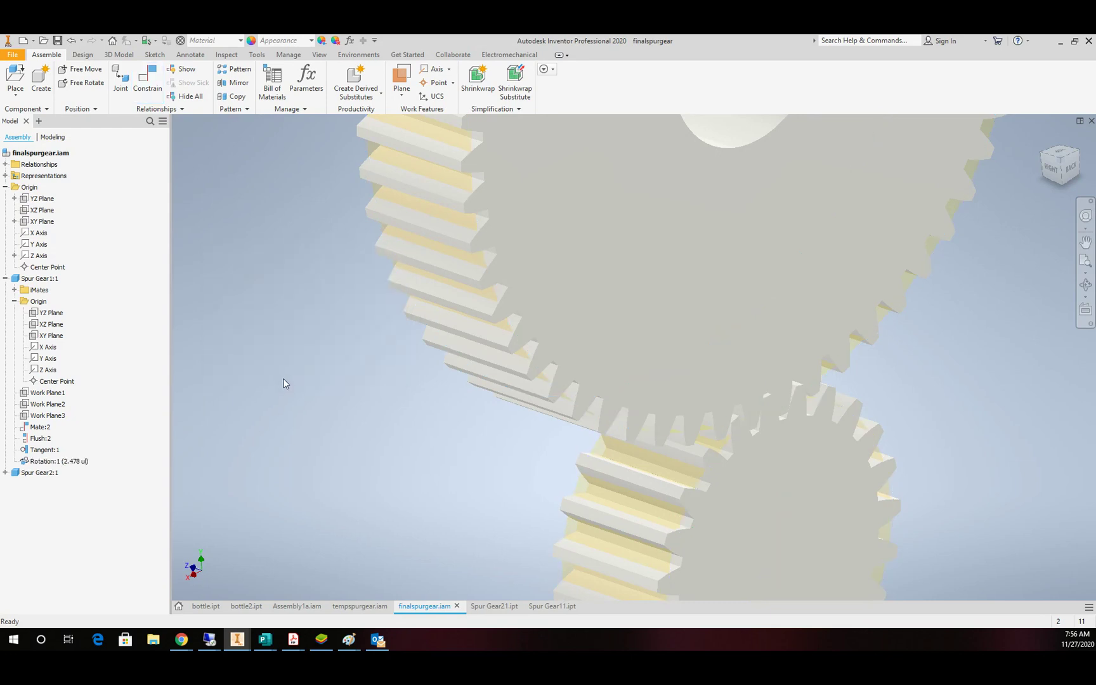
# Step: Add a directed angle constraint between the large gear's YZ plane and the assembly's YZ plane, accepting the predicted angle
pyautogui.click(395, 340)
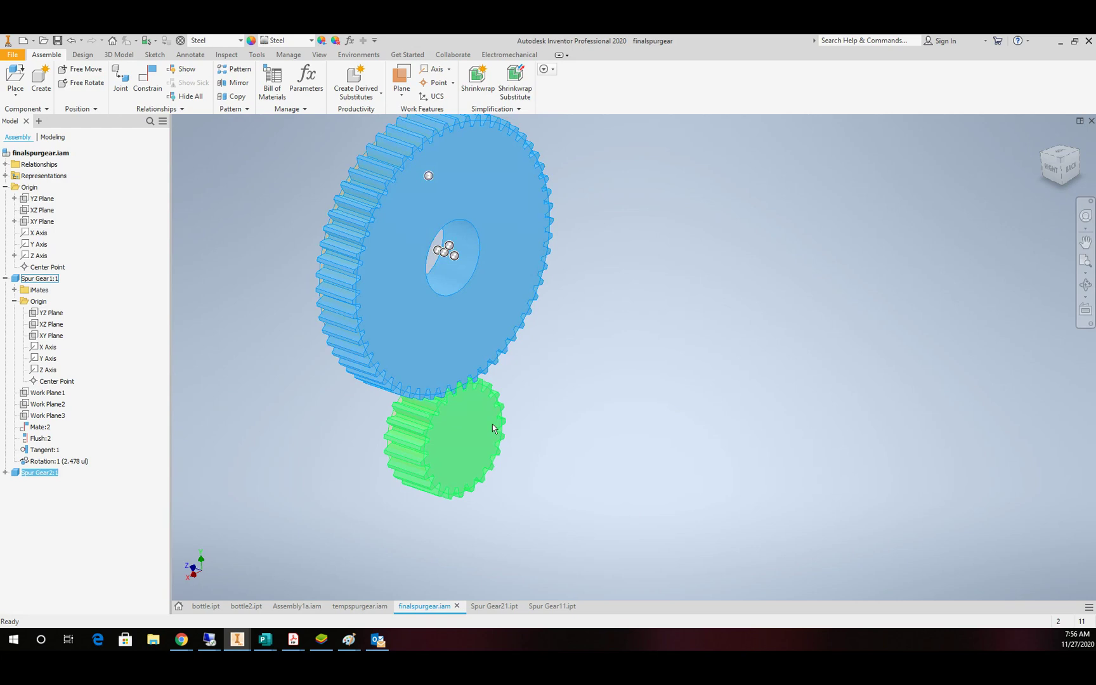
pyautogui.click(621, 360)
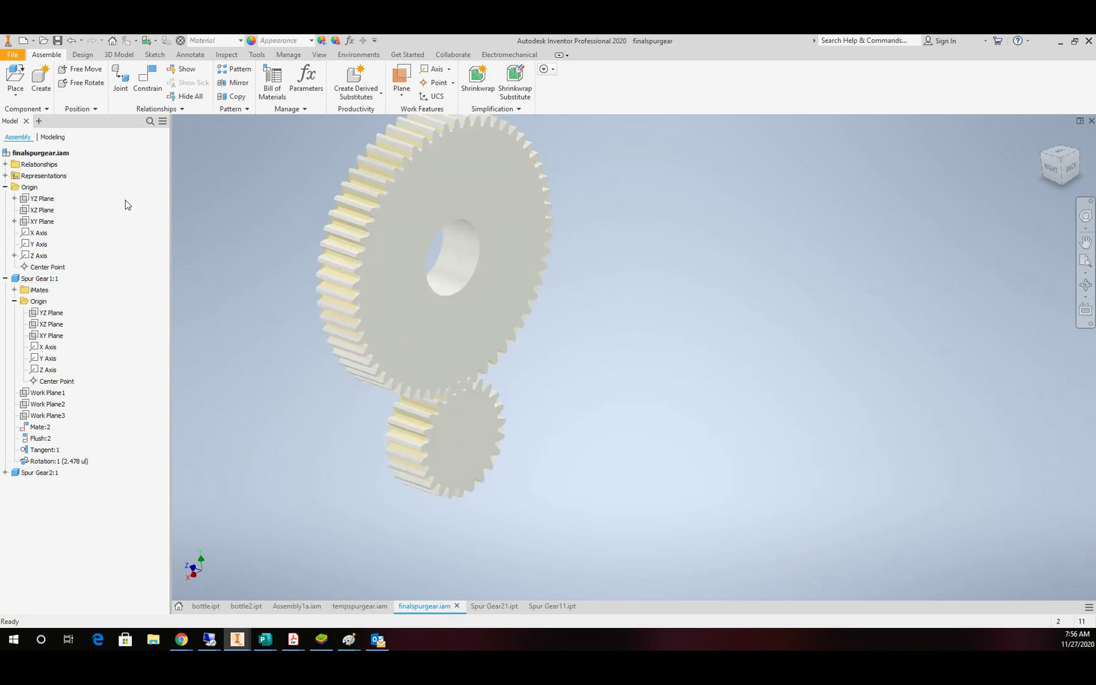
pyautogui.click(43, 202)
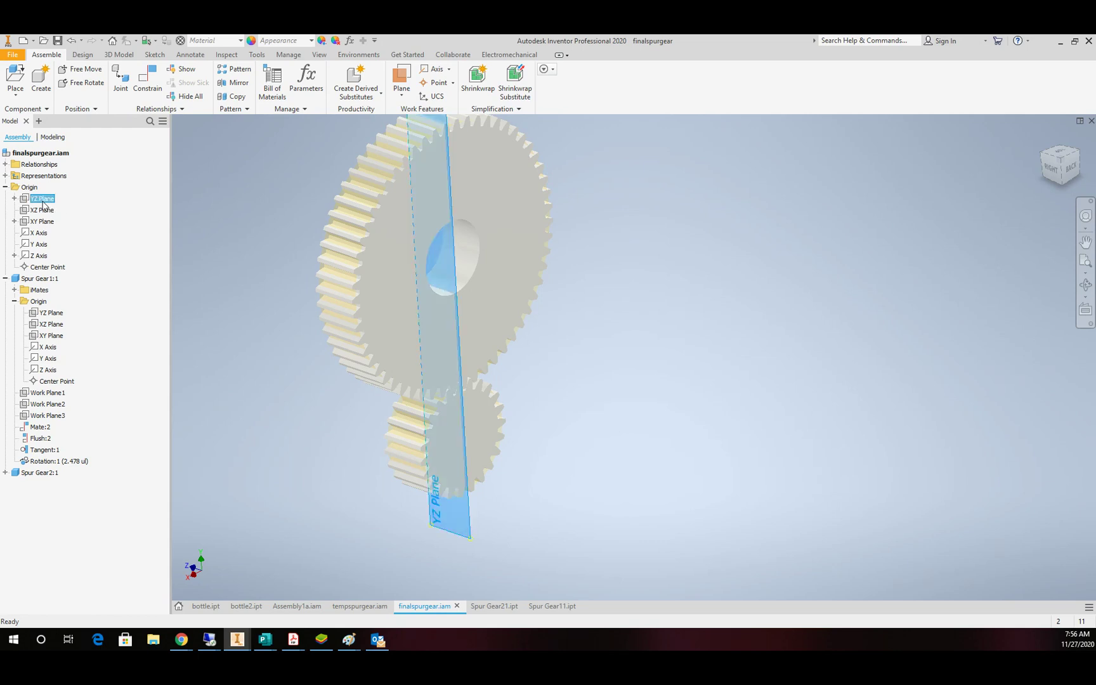
pyautogui.click(359, 270)
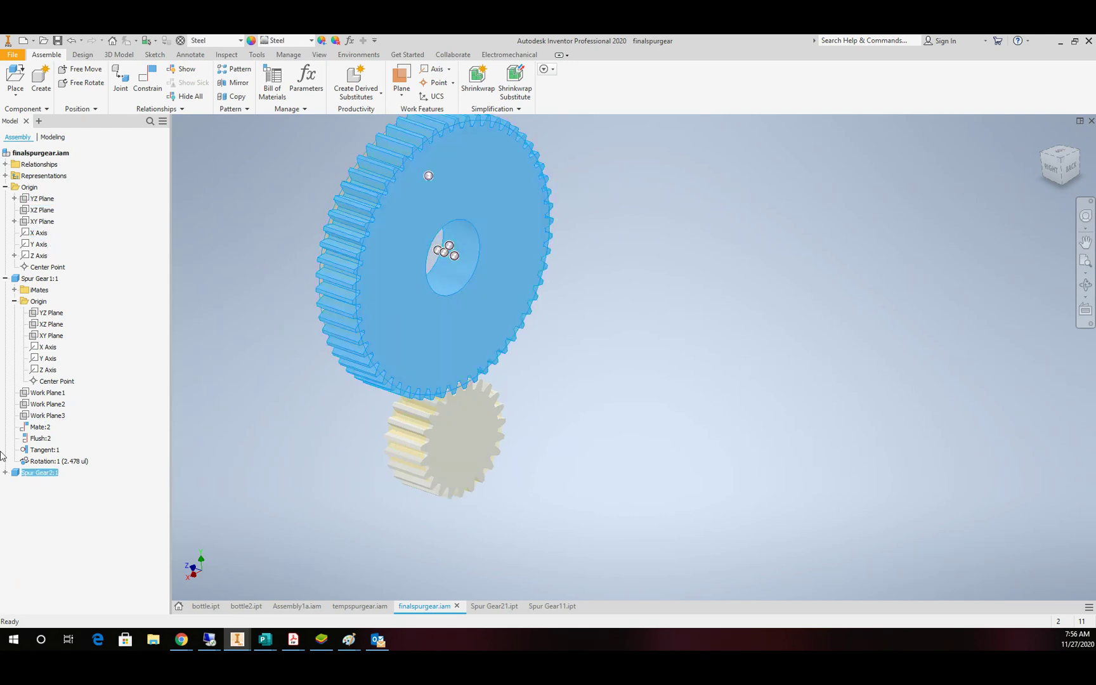
pyautogui.click(5, 474)
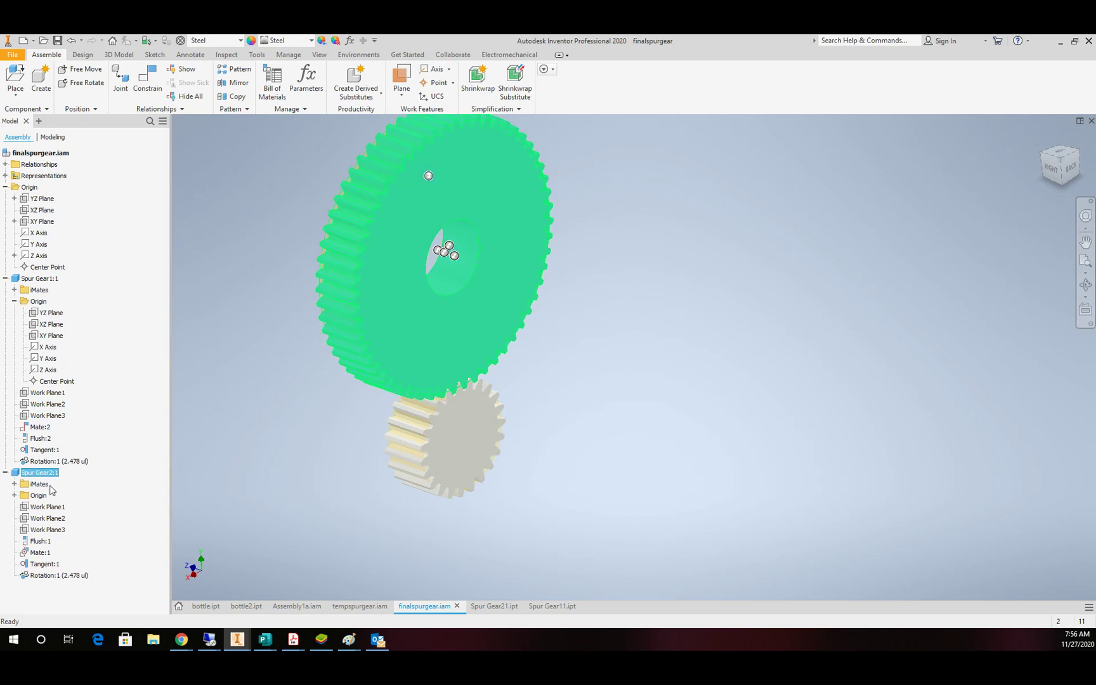
pyautogui.click(15, 496)
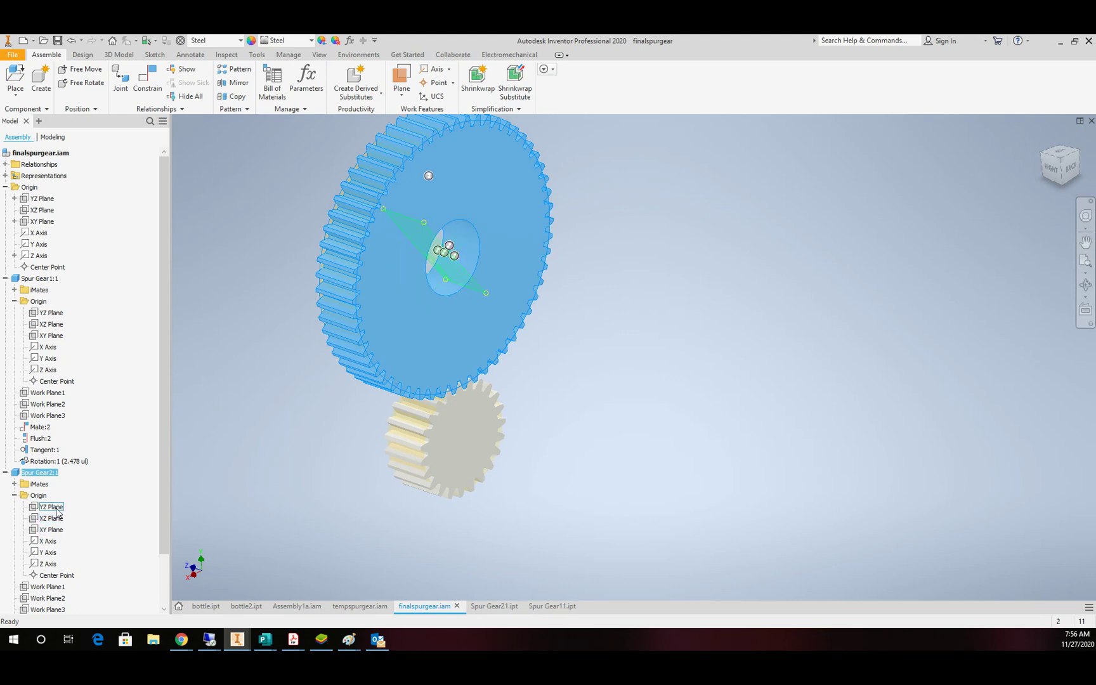
pyautogui.click(55, 508)
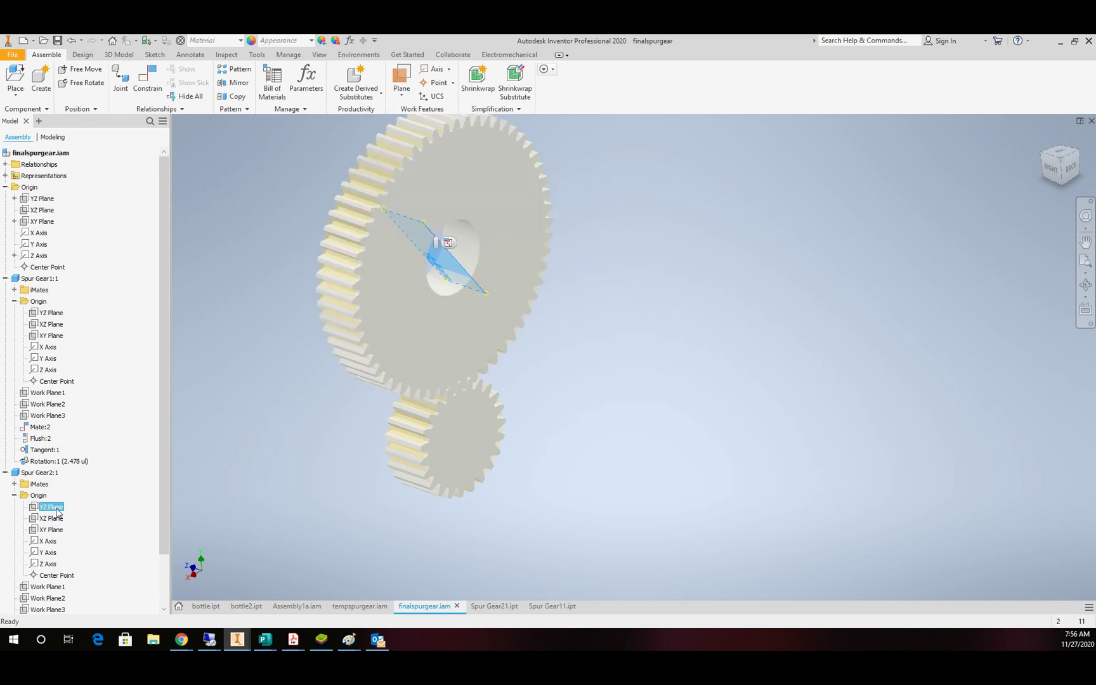
pyautogui.click(146, 81)
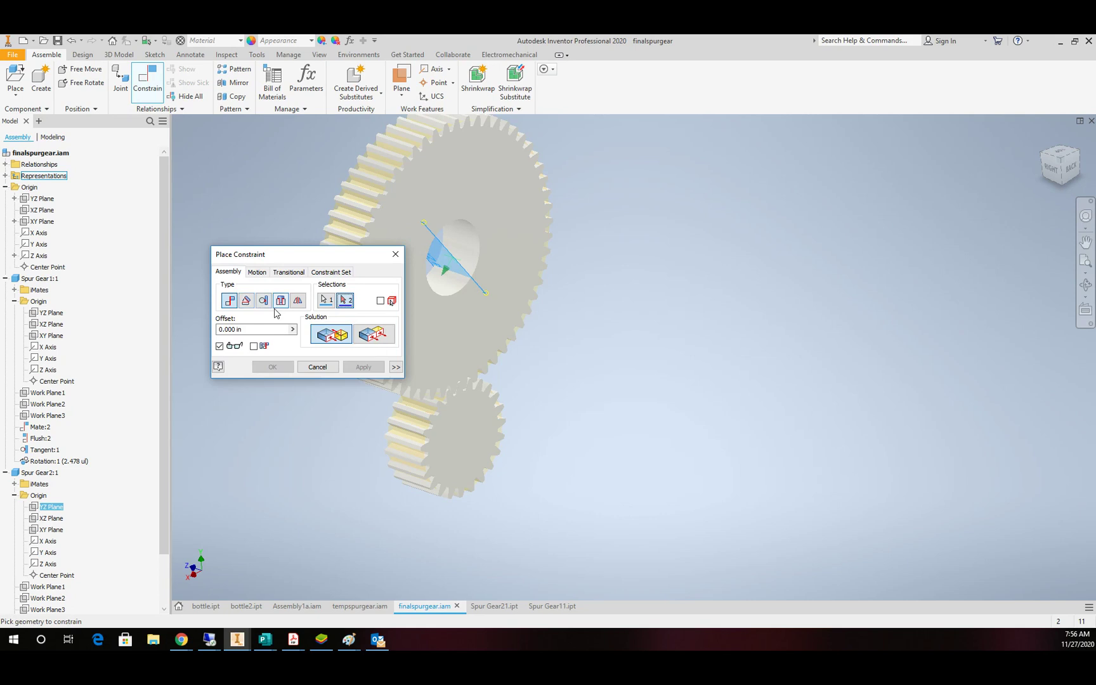
pyautogui.click(247, 302)
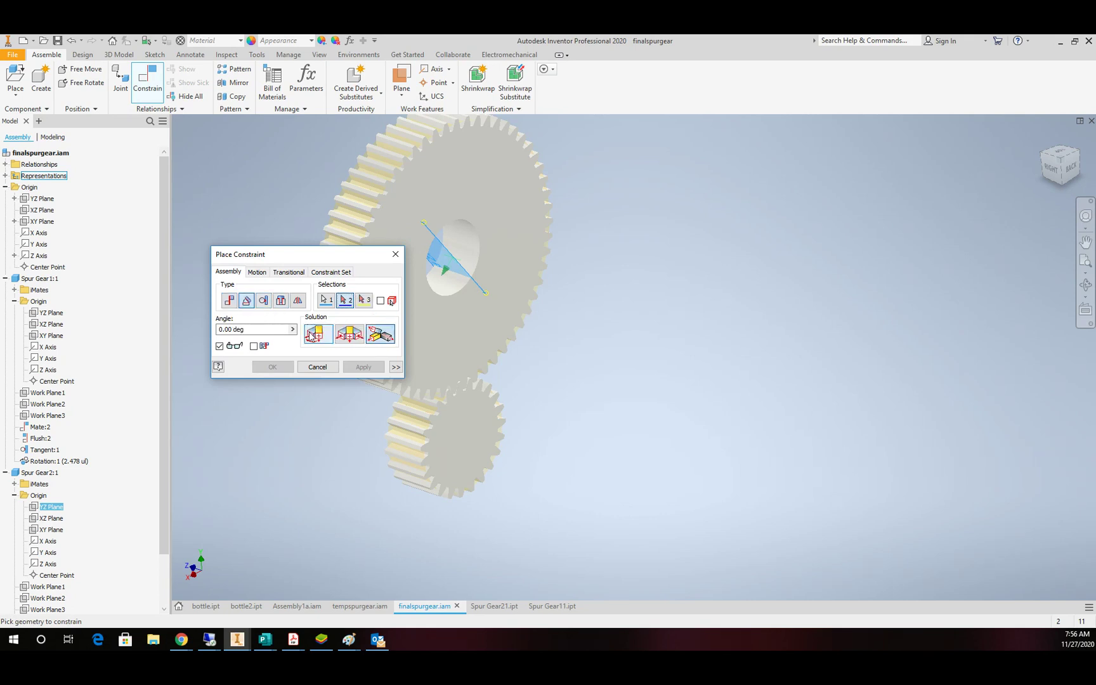
pyautogui.click(254, 346)
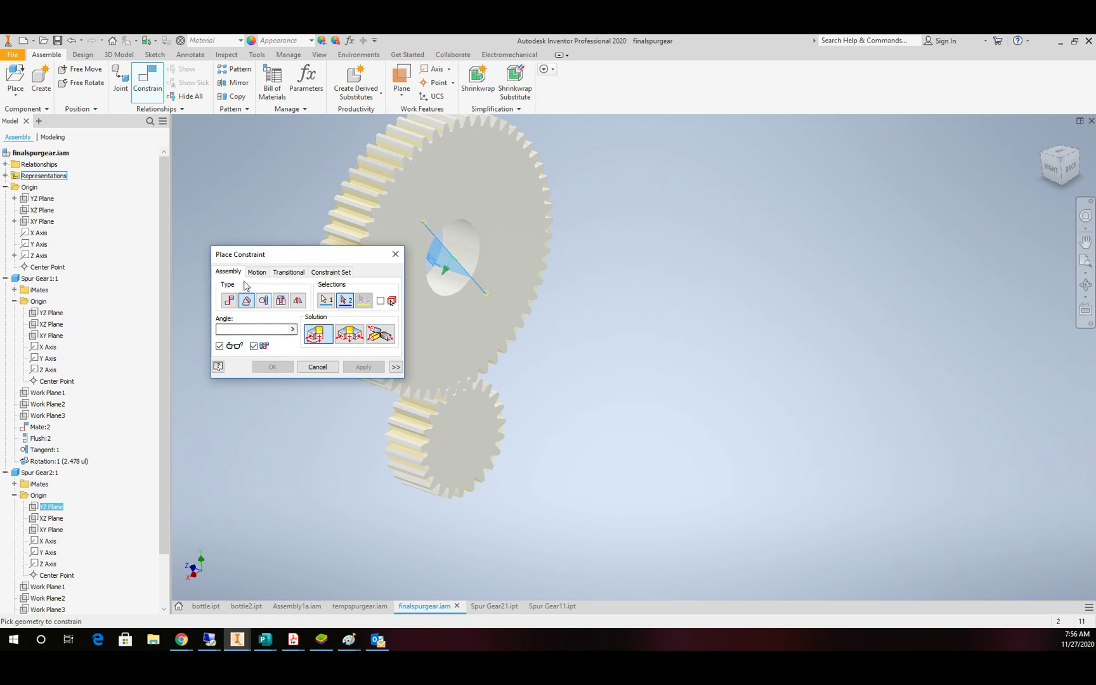
pyautogui.click(39, 198)
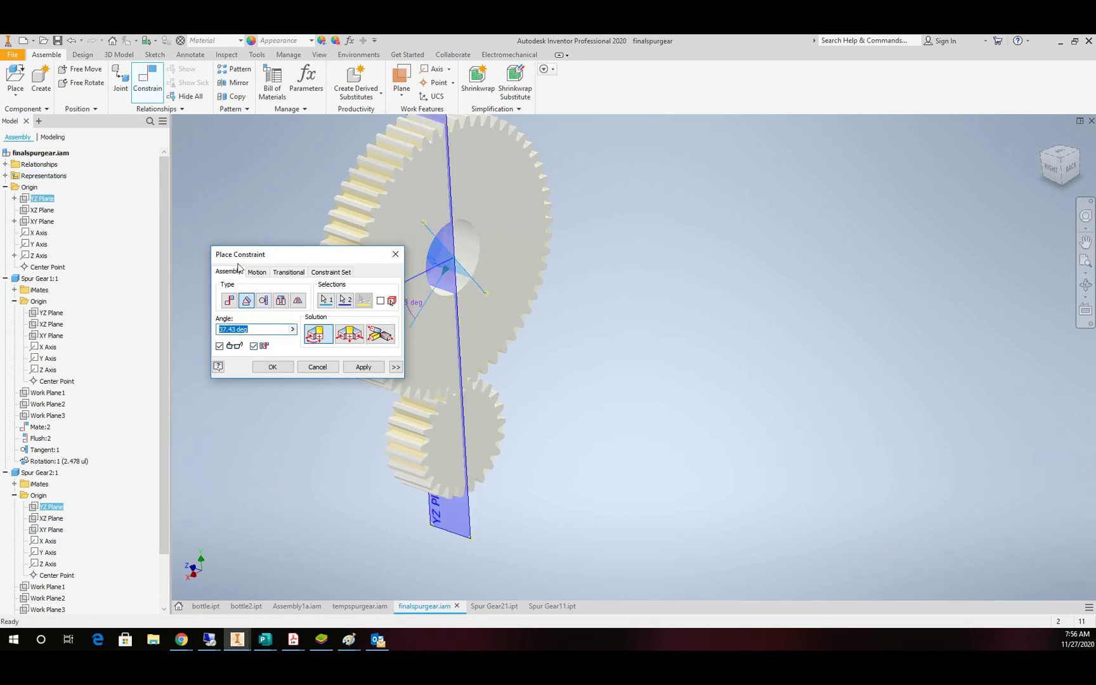
pyautogui.click(273, 367)
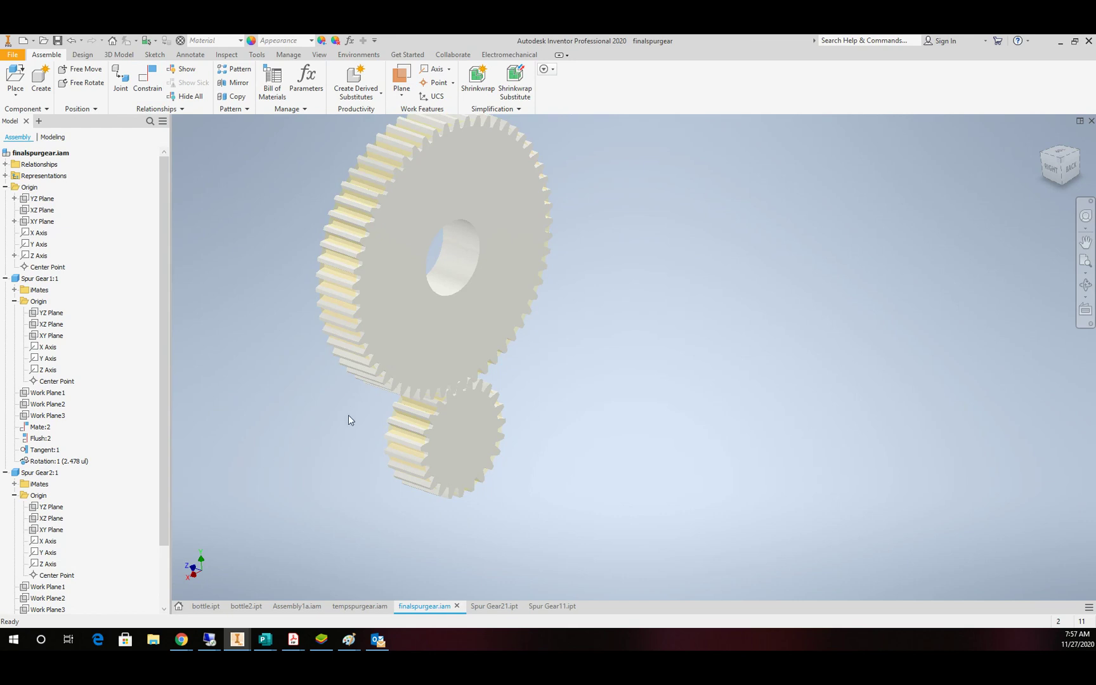
# Step: Open the Drive settings of the large gear's angle constraint
pyautogui.moveTo(380, 375); pyautogui.dragTo(348, 422)
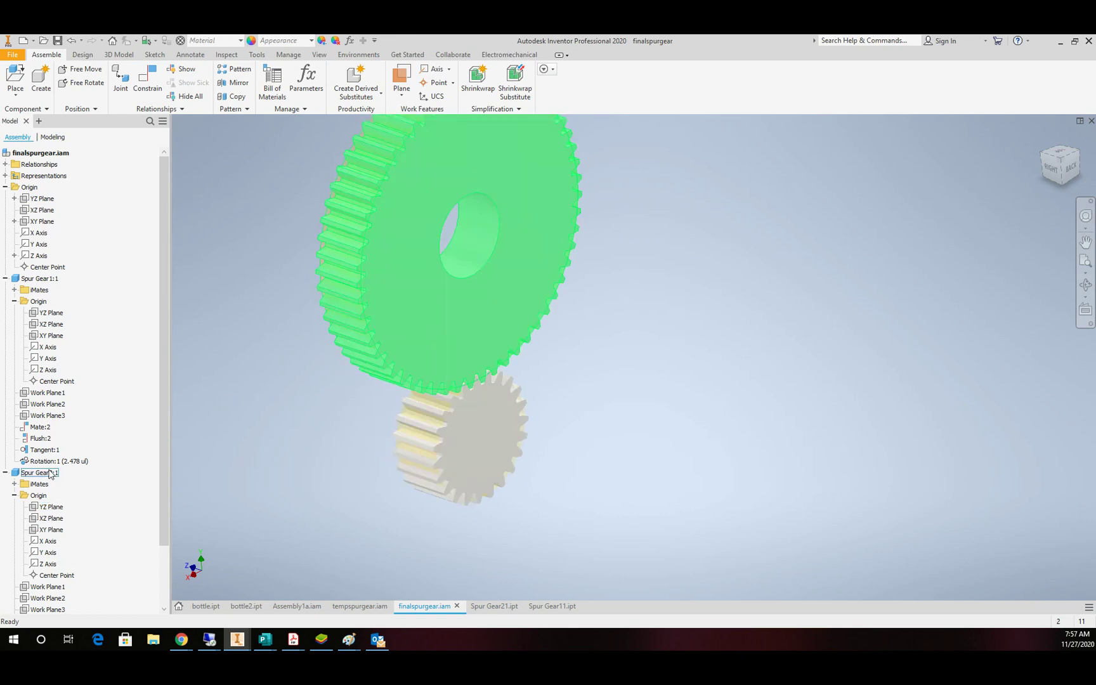
pyautogui.click(47, 462)
pyautogui.click(48, 462)
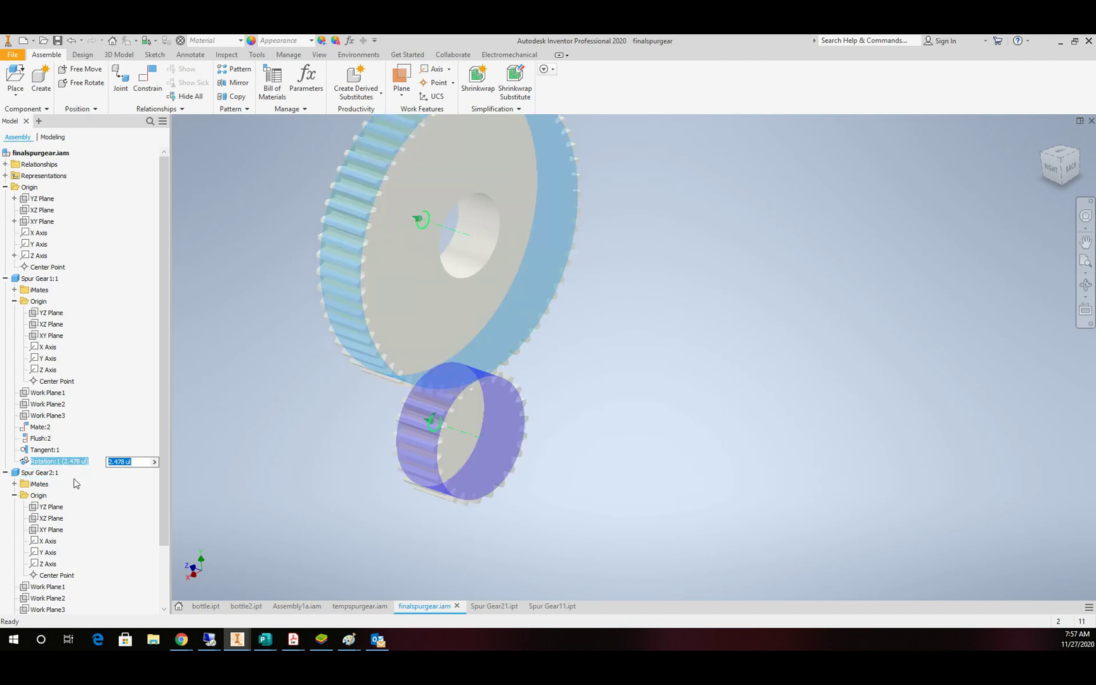
pyautogui.click(164, 413)
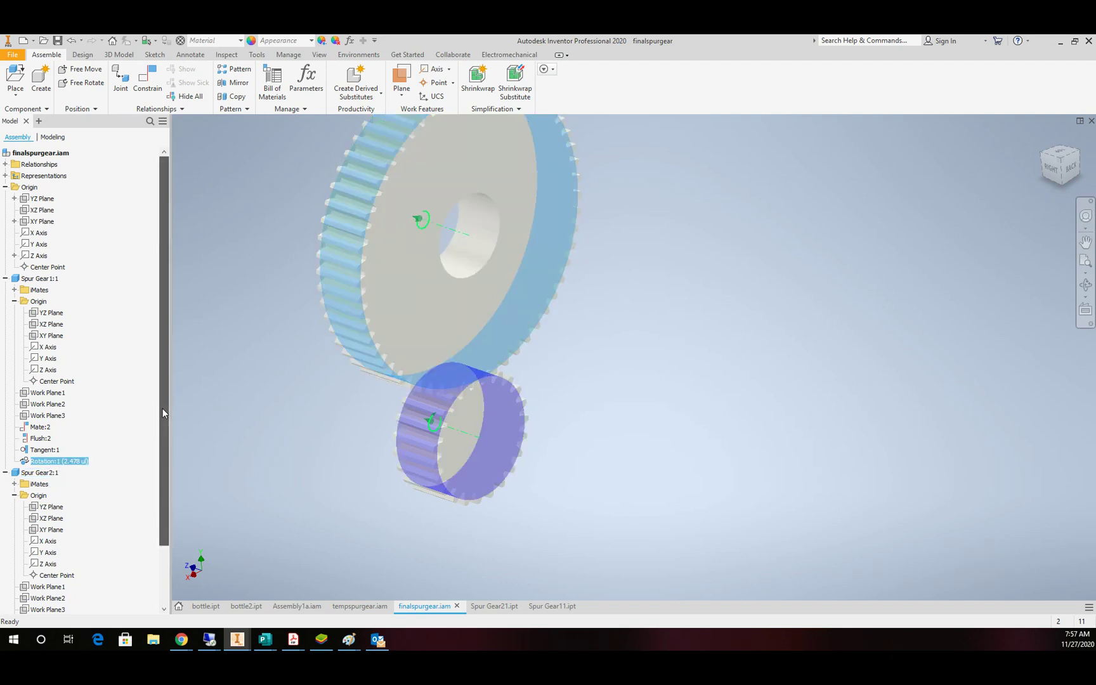
pyautogui.moveTo(163, 413); pyautogui.dragTo(154, 479)
pyautogui.click(43, 599)
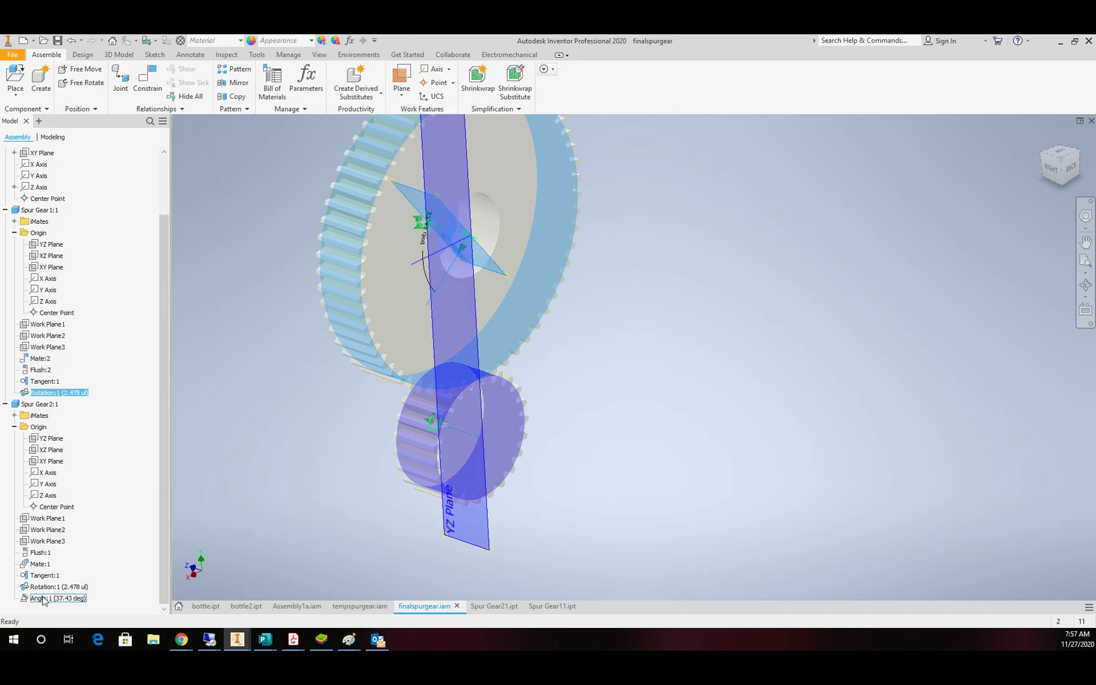
pyautogui.rightClick(43, 603)
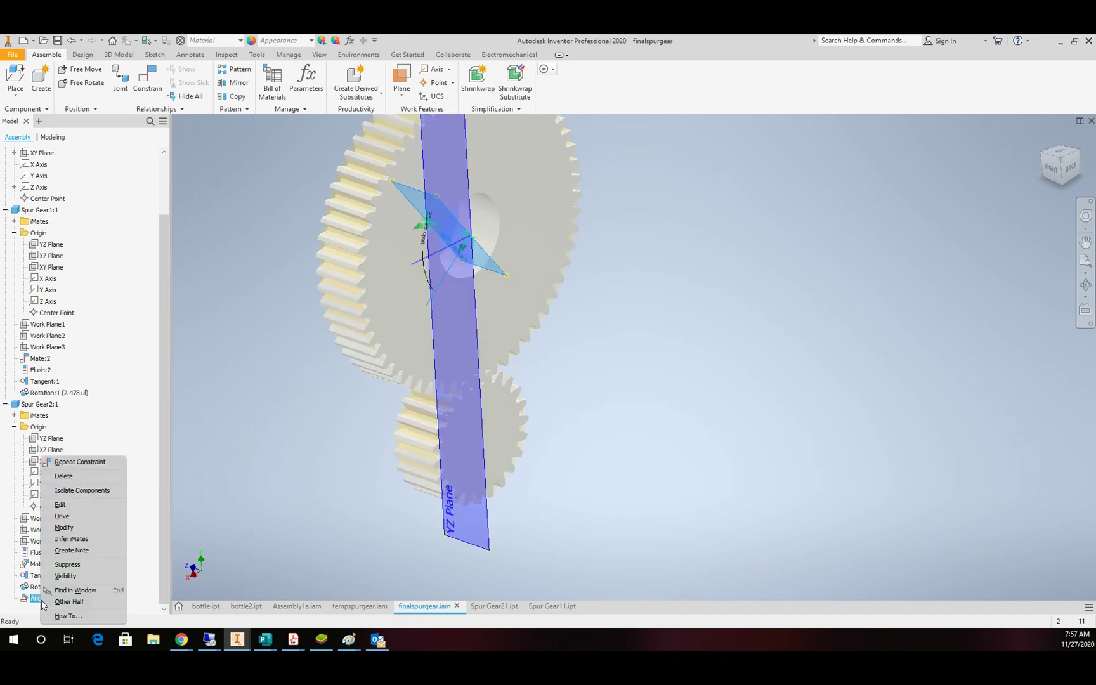
pyautogui.click(78, 519)
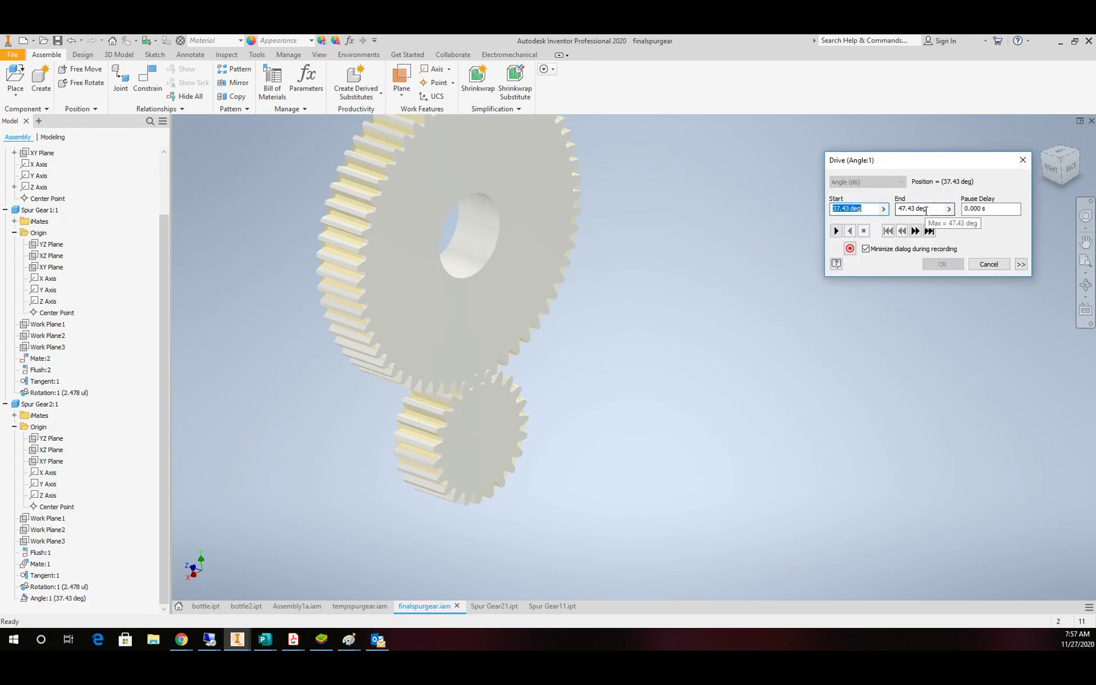
# Step: Set the end position of the angle drive to 37.43 deg+360, a full turn past the start angle
pyautogui.moveTo(929, 211); pyautogui.dragTo(803, 213)
pyautogui.hotkey('ctrl', 'c')
pyautogui.moveTo(937, 209); pyautogui.dragTo(887, 195)
pyautogui.hotkey('ctrl', 'v')
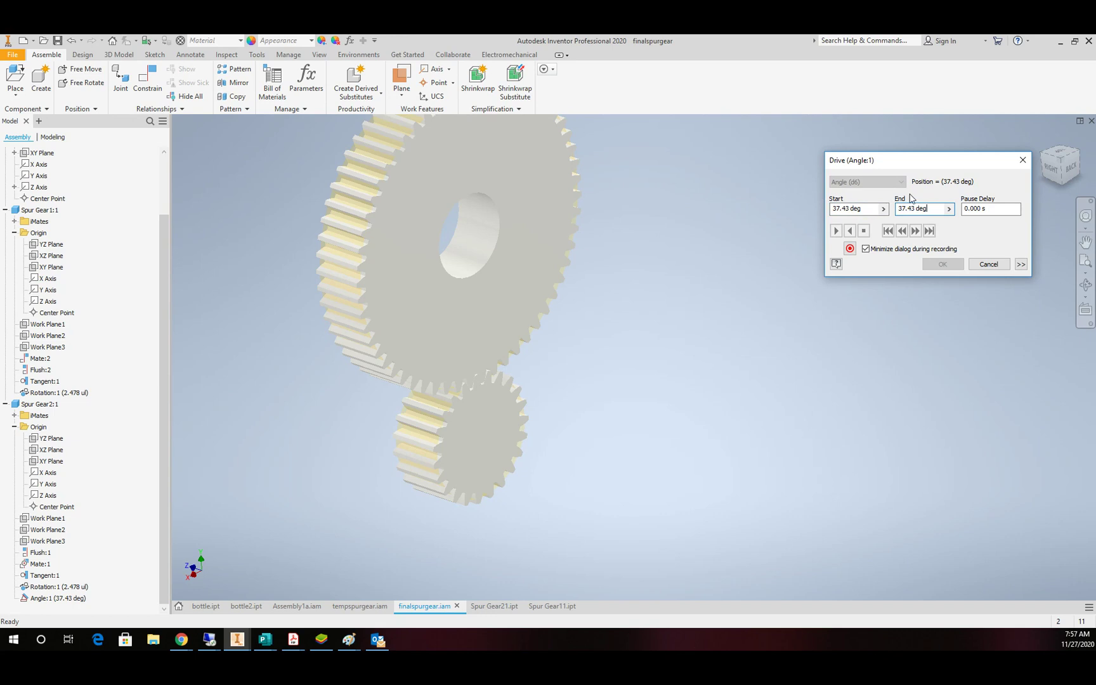
pyautogui.write('+360')
# Step: Enable Drive Adaptivity, set the repetitions to 2 with Start/End/Start, and define the increment by total number of steps
pyautogui.click(1020, 264)
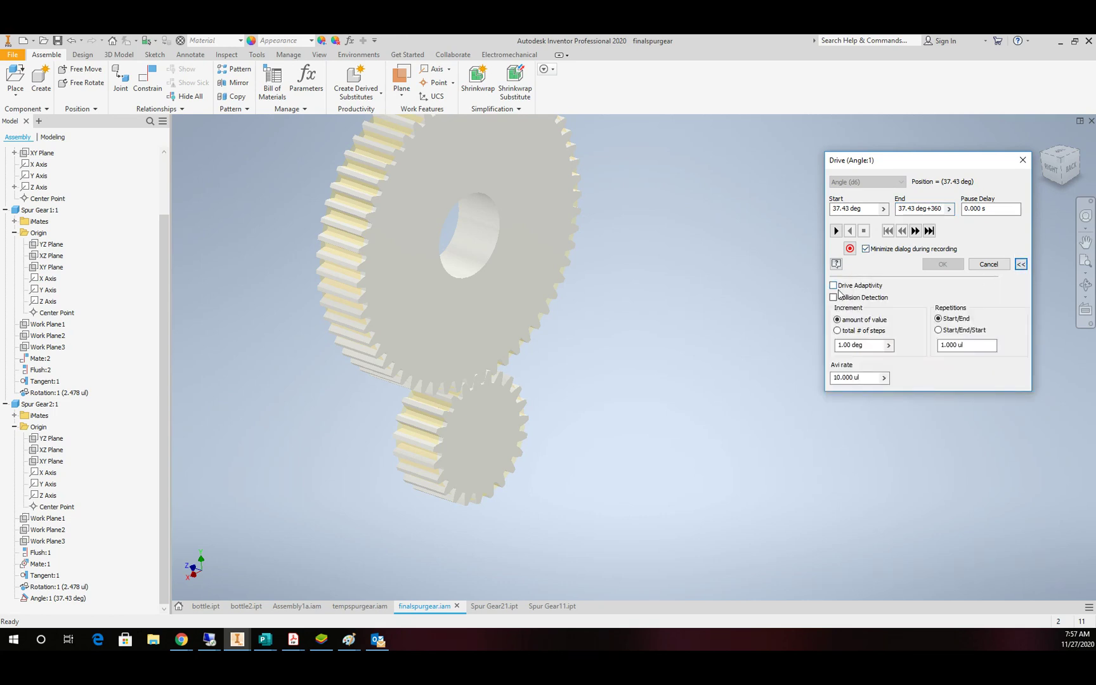
pyautogui.click(834, 285)
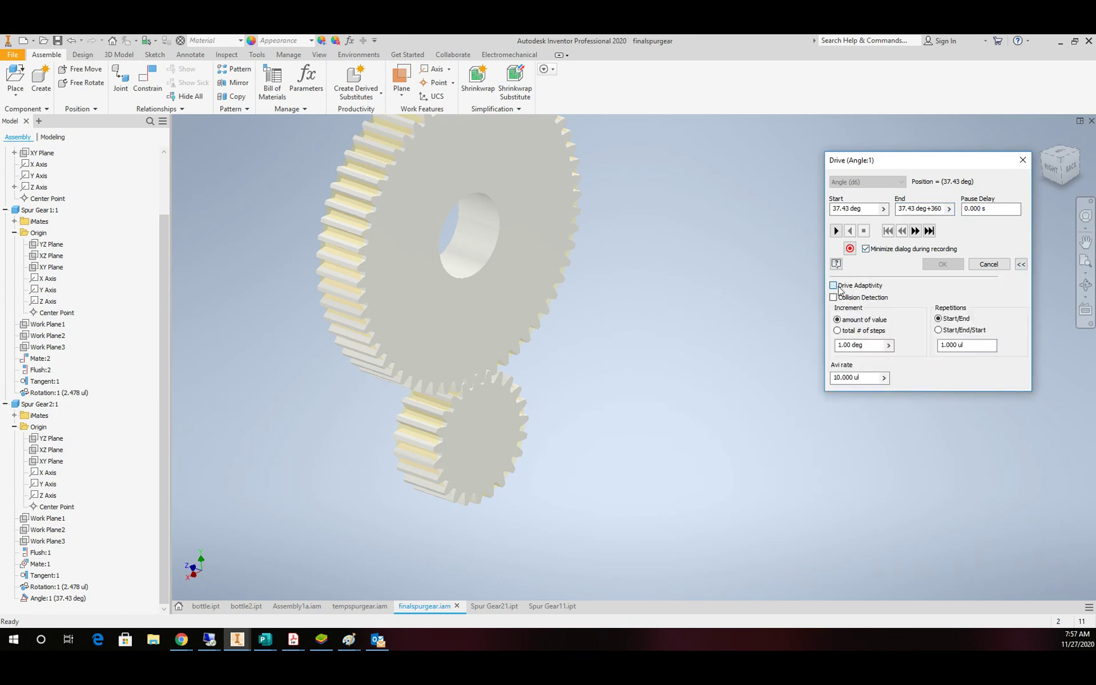
pyautogui.click(939, 330)
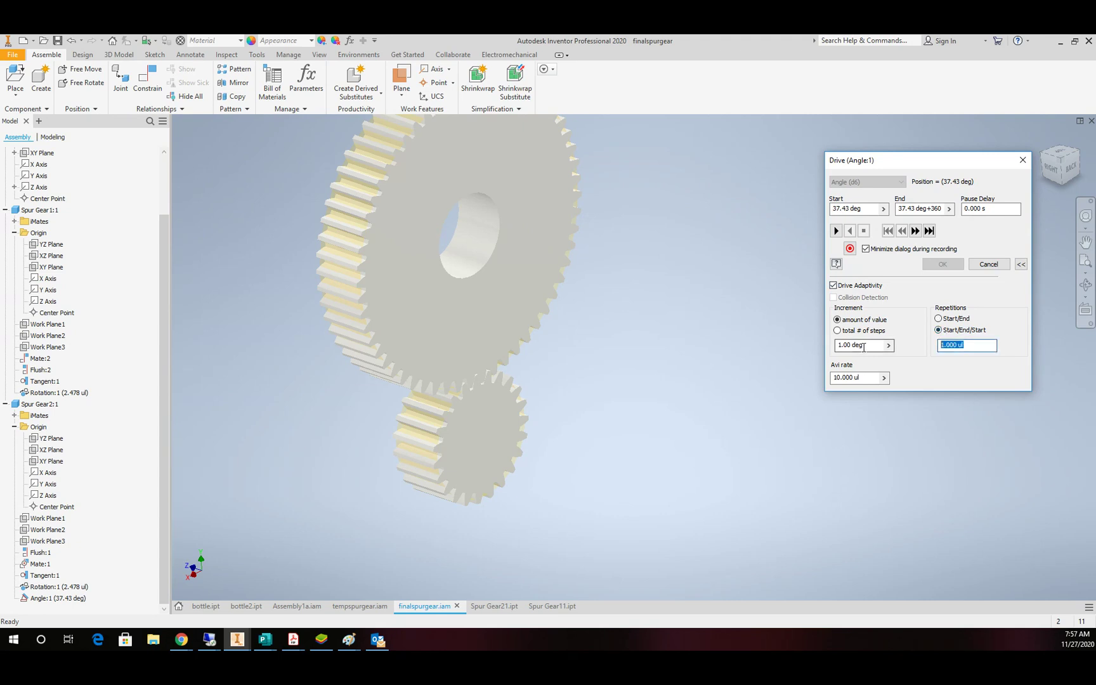
pyautogui.write('2')
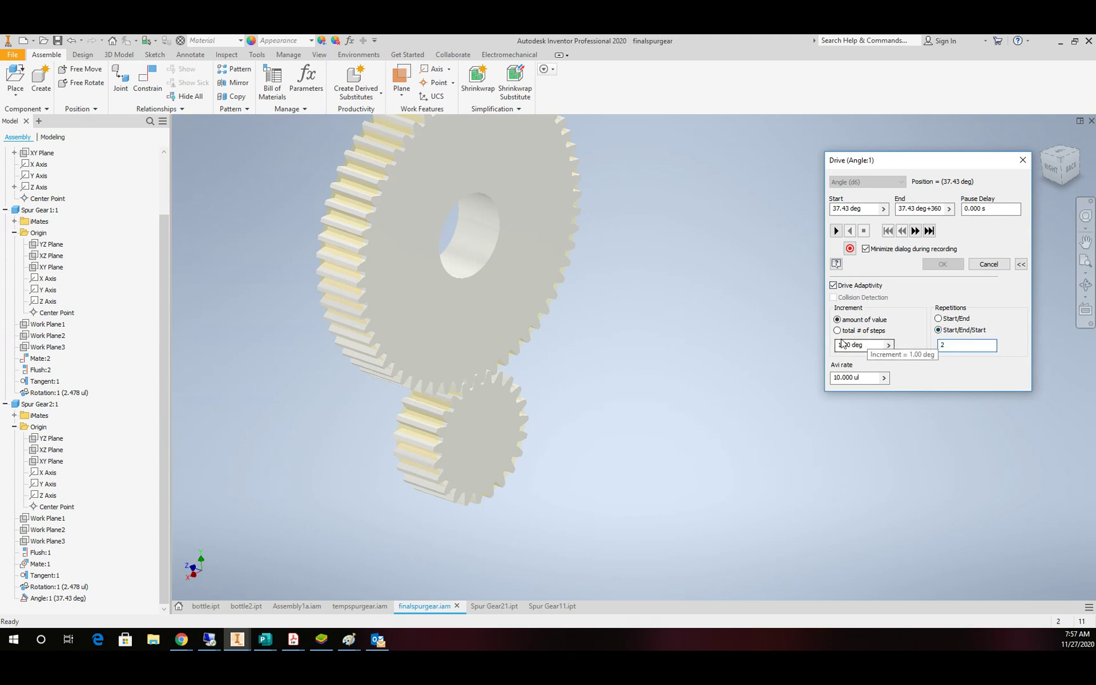
pyautogui.click(837, 330)
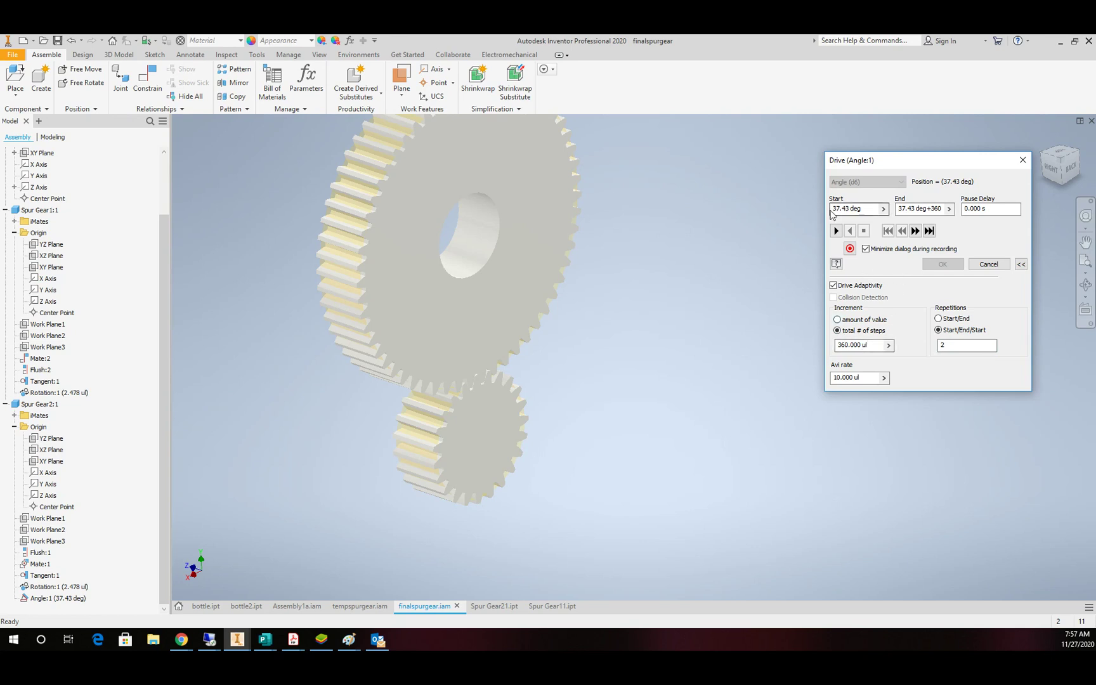
# Step: Play the angle drive forward to animate the meshing gears, and close the Drive settings
pyautogui.click(837, 231)
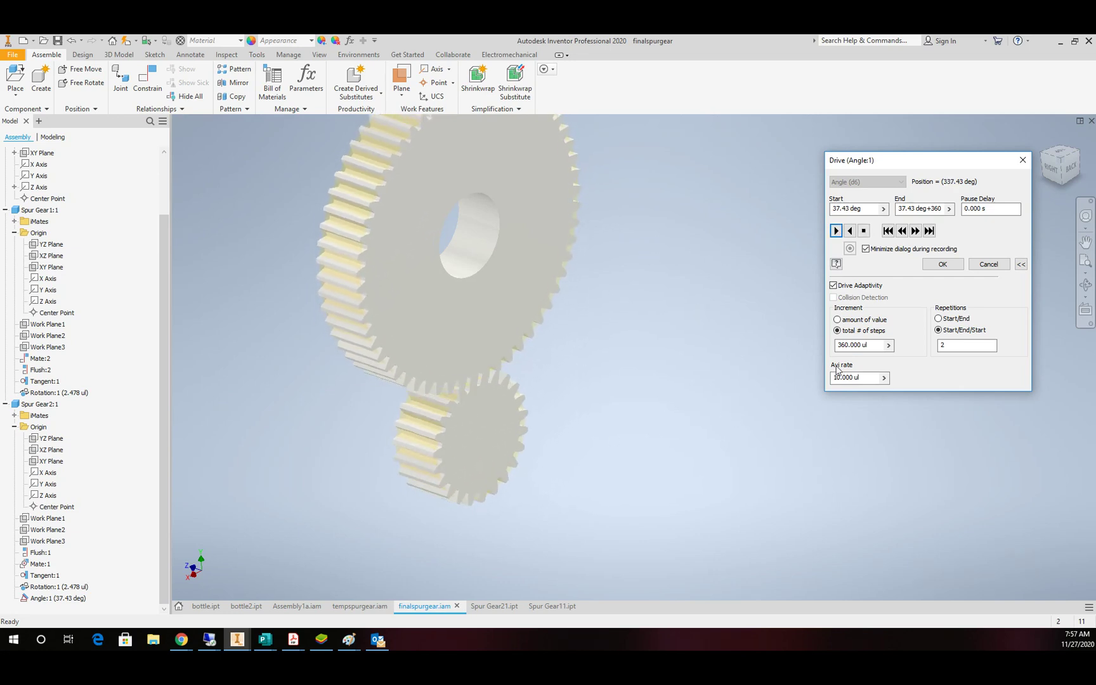
pyautogui.click(941, 264)
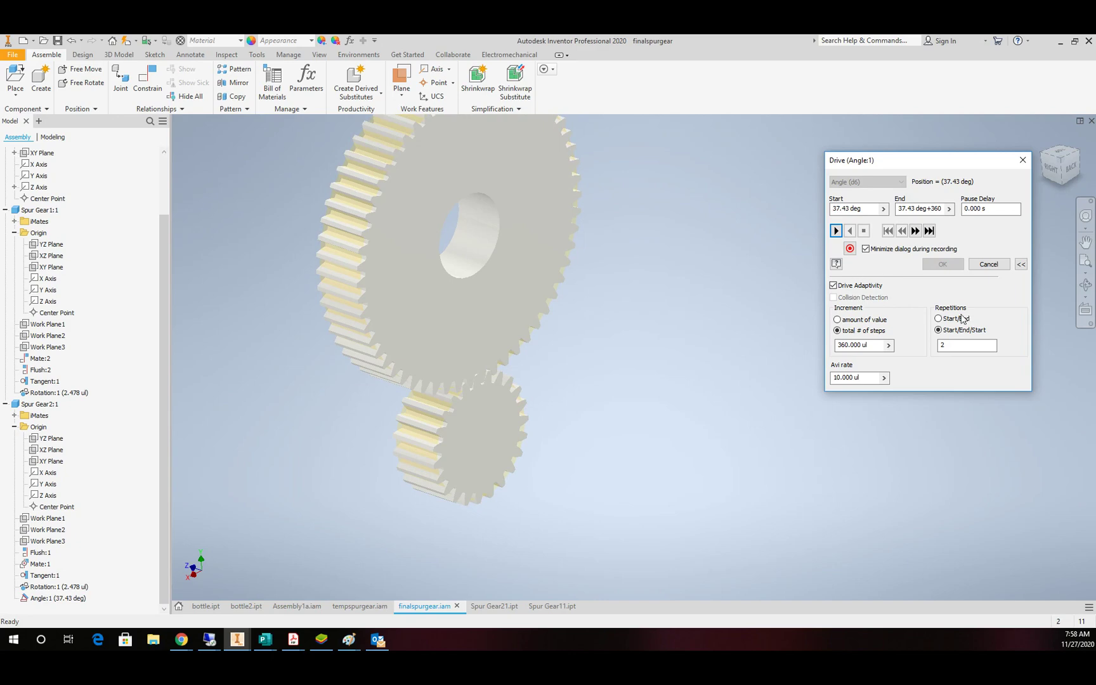
pyautogui.click(981, 264)
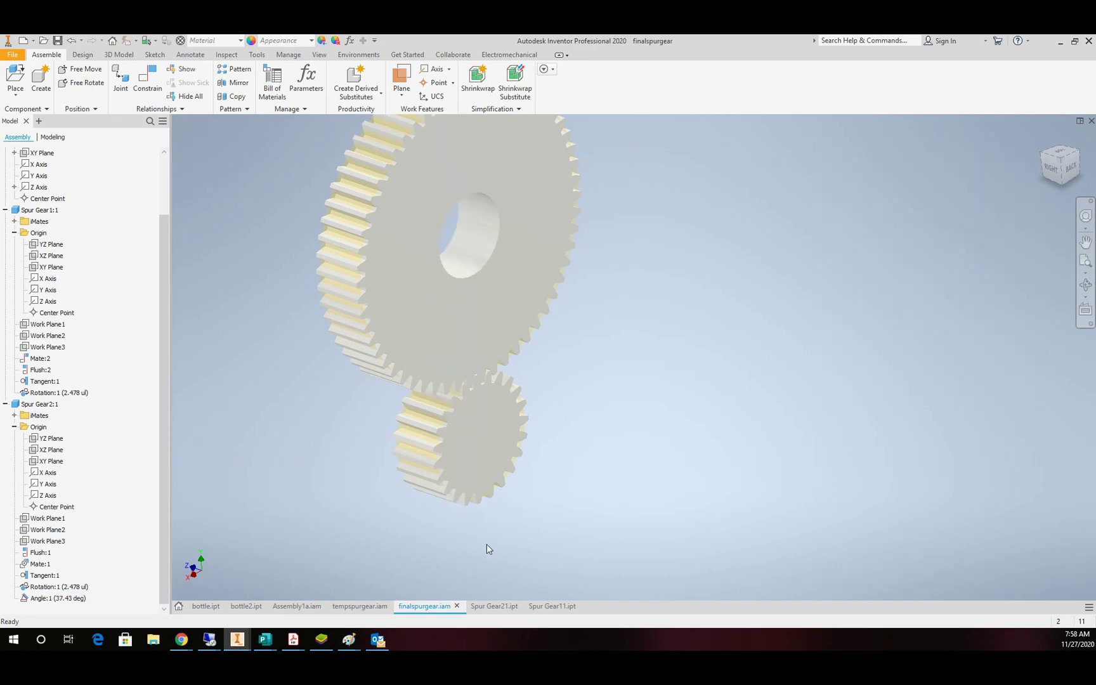
# Step: Hide the Pitch Diameter surface in the large gear part Spur Gear21.ipt
pyautogui.click(490, 607)
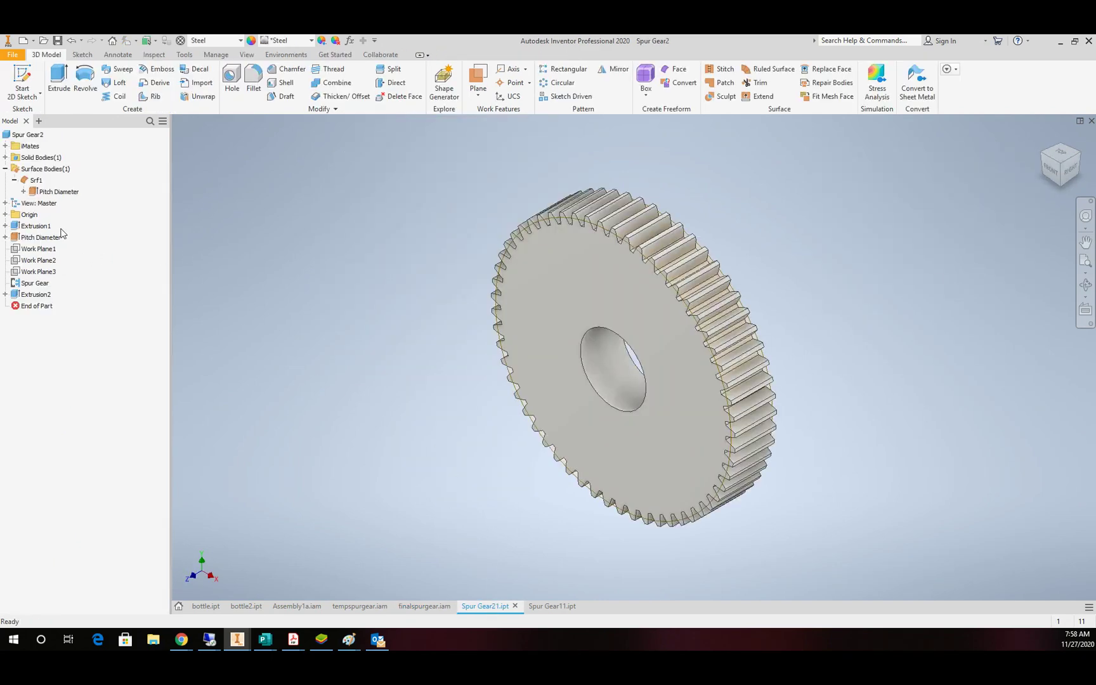
pyautogui.rightClick(57, 196)
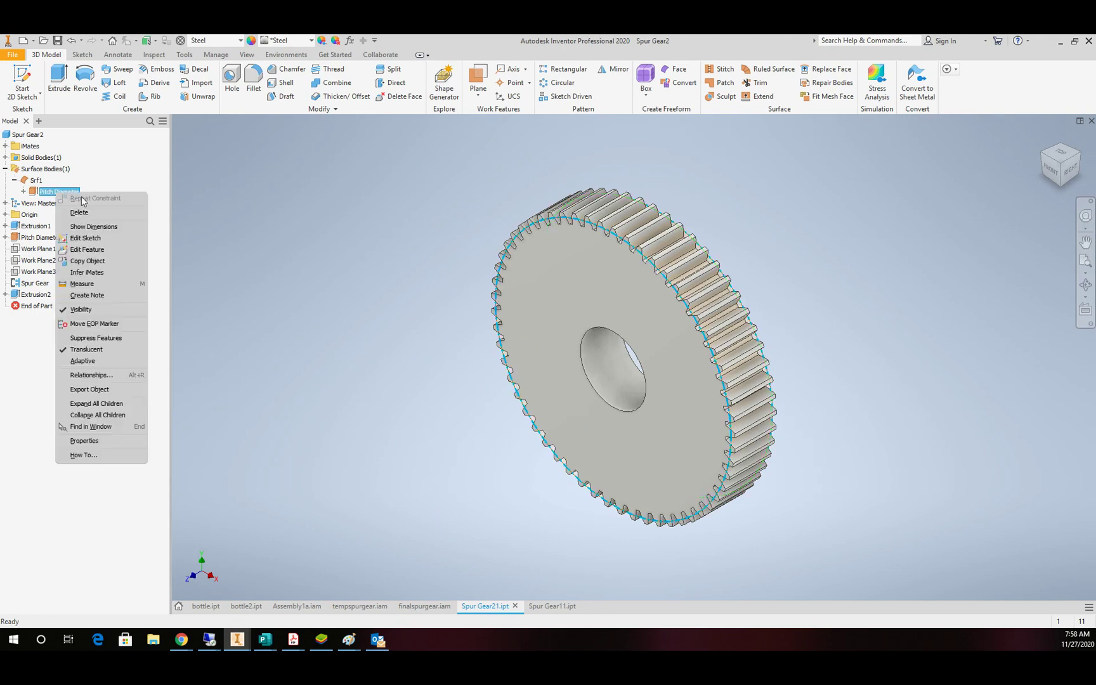
pyautogui.click(97, 311)
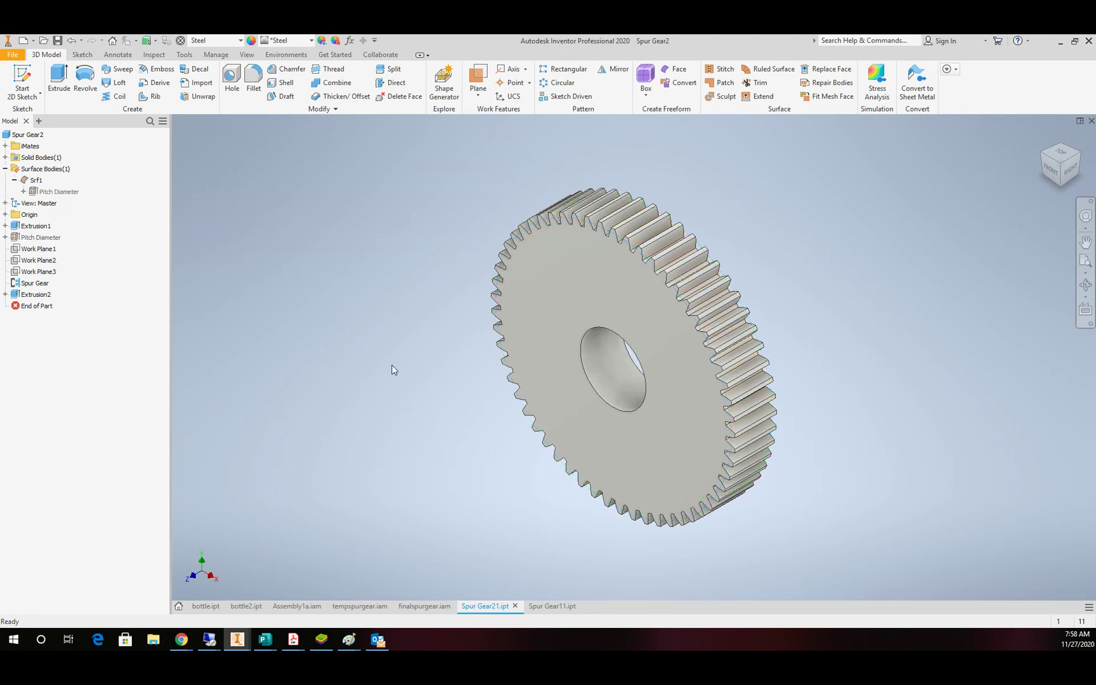
# Step: Hide the Pitch Diameter surface in the small gear part Spur Gear11.ipt
pyautogui.click(547, 607)
pyautogui.click(58, 192)
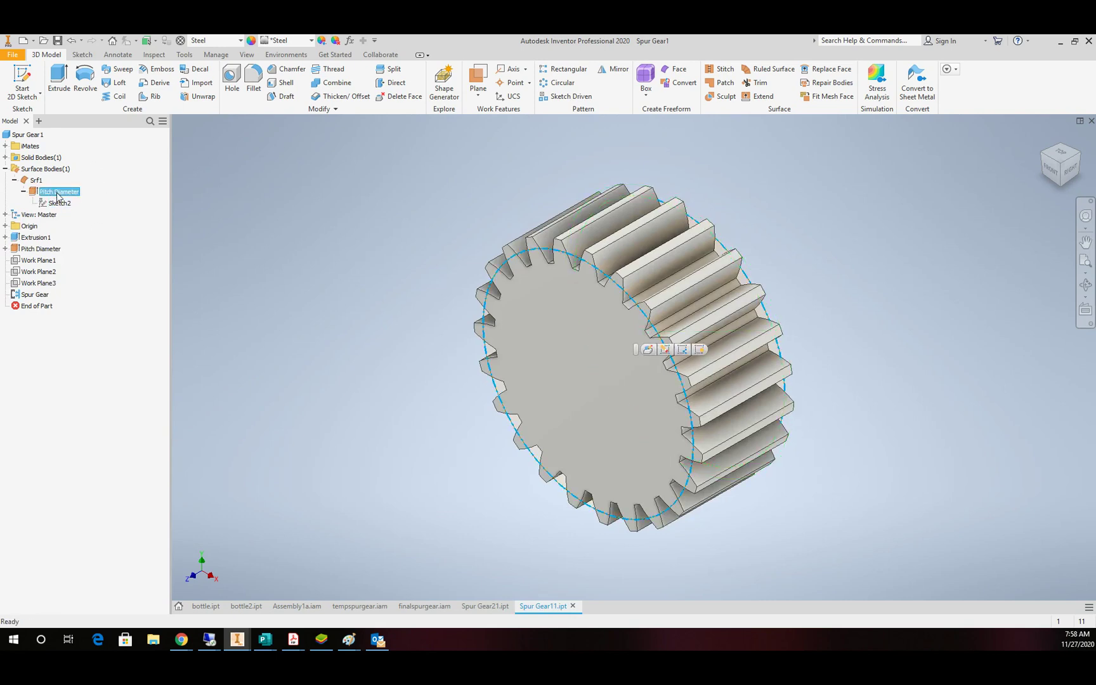
pyautogui.rightClick(57, 196)
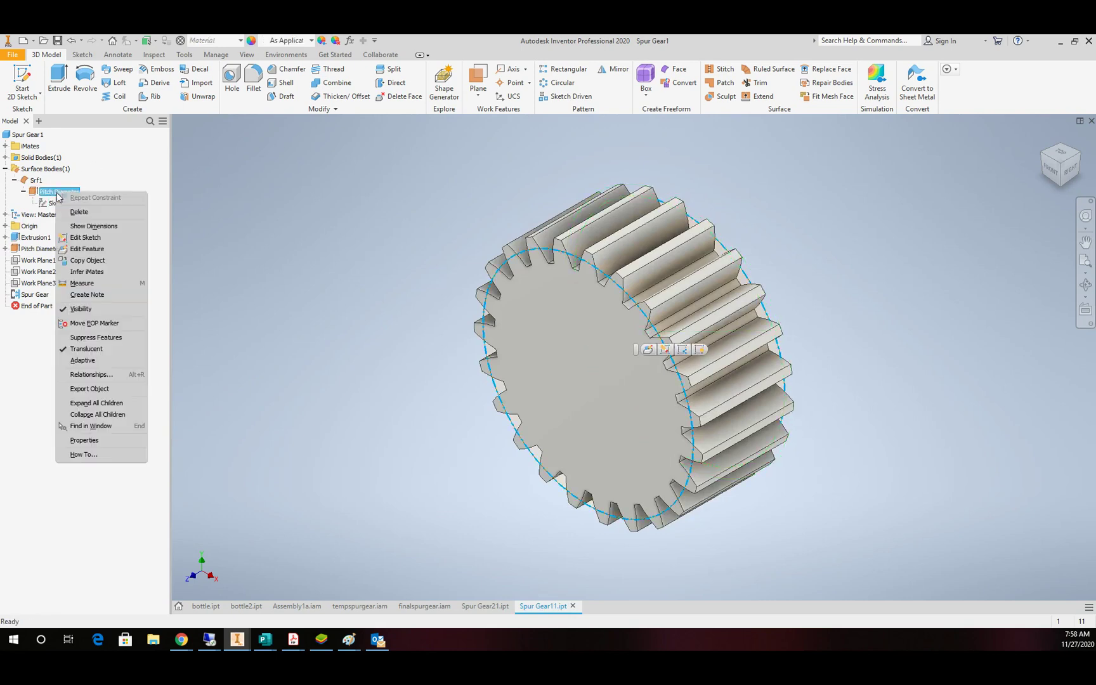
pyautogui.click(102, 310)
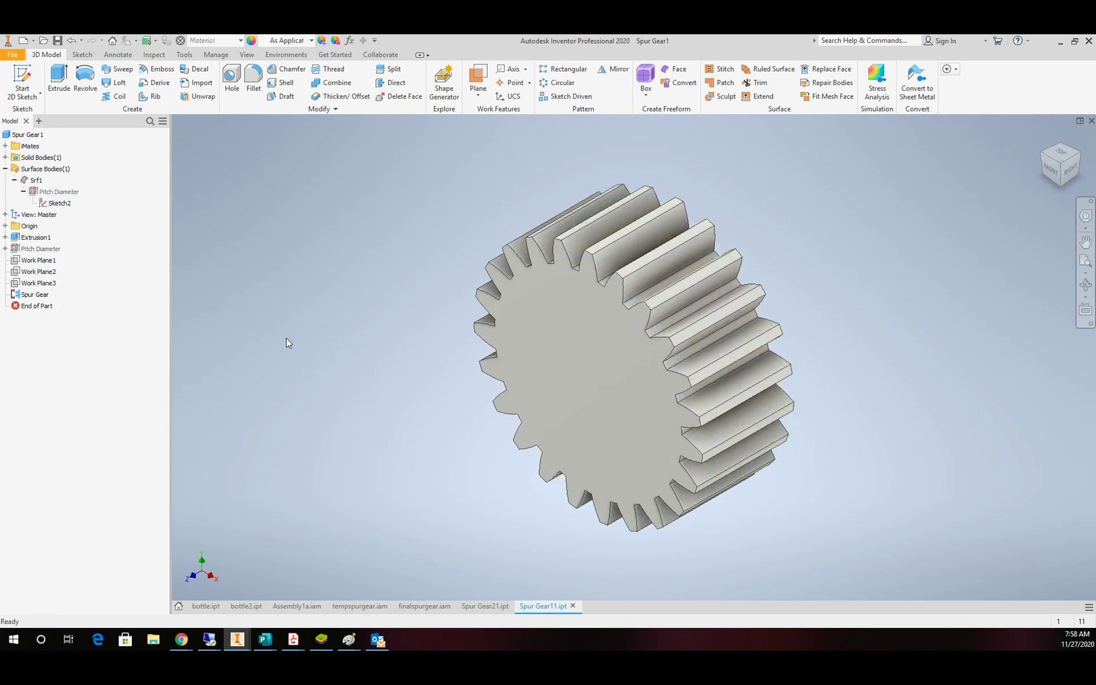
# Step: Return to the finalspurgear.iam assembly and inspect both gears without their pitch surfaces
pyautogui.click(434, 608)
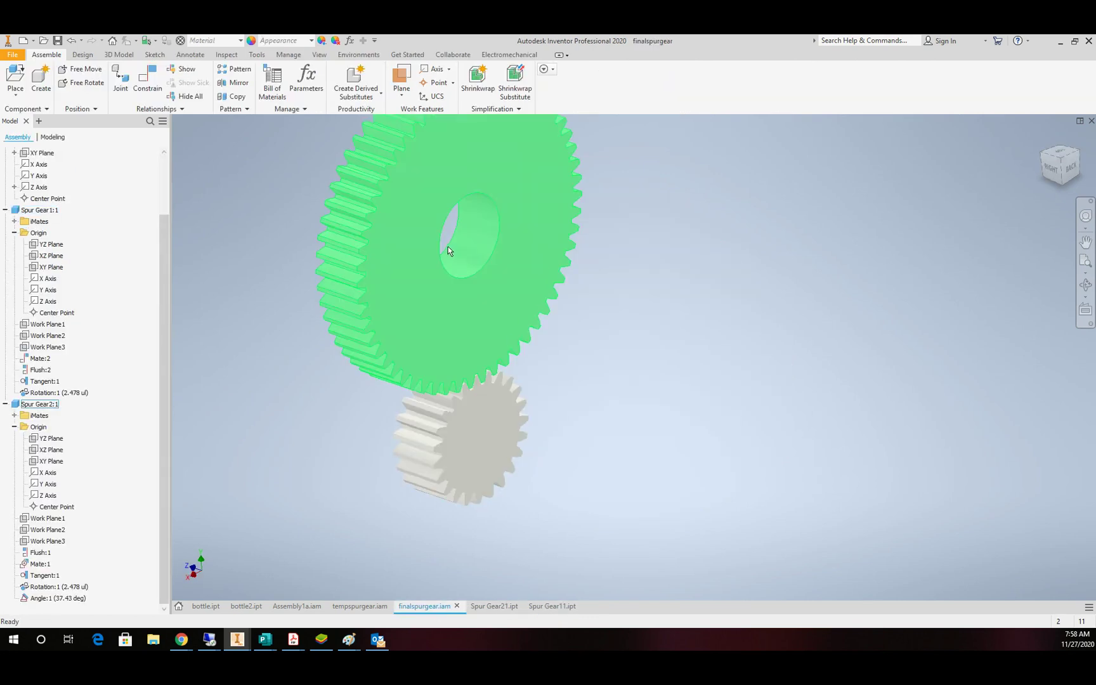
pyautogui.scroll(5, 420, 193)
pyautogui.scroll(-4, 406, 170)
pyautogui.scroll(2, 405, 171)
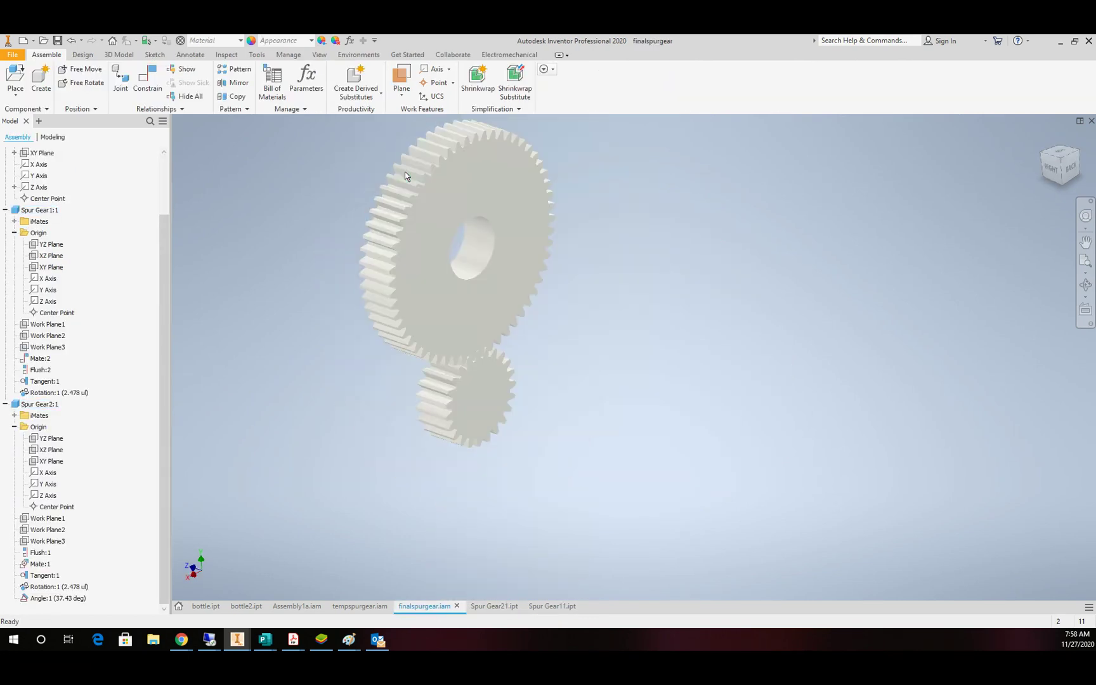